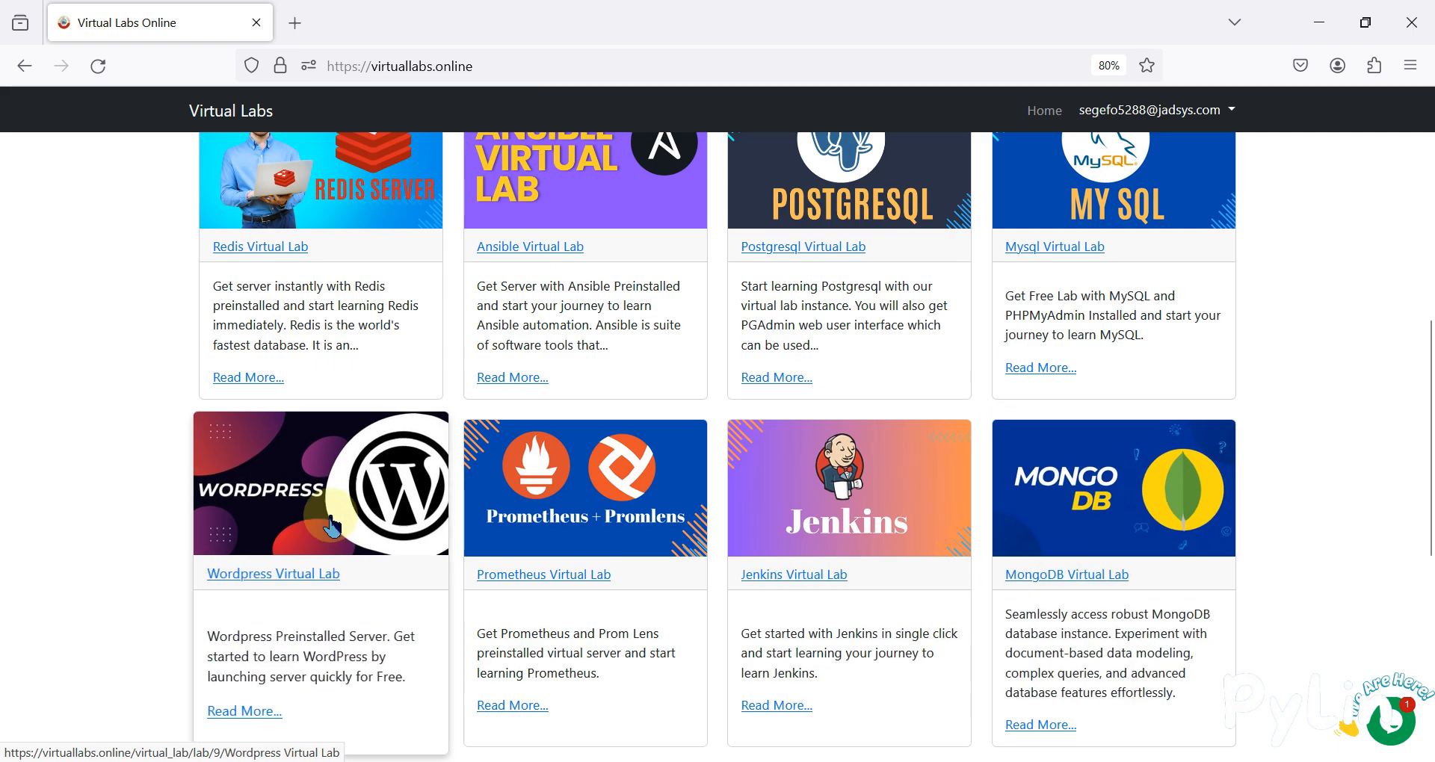
Scroll the lab catalogue and open the Grafana Virtual Lab detail page.
scroll(1031, 595, up, 5)
scroll(1034, 601, up, 1)
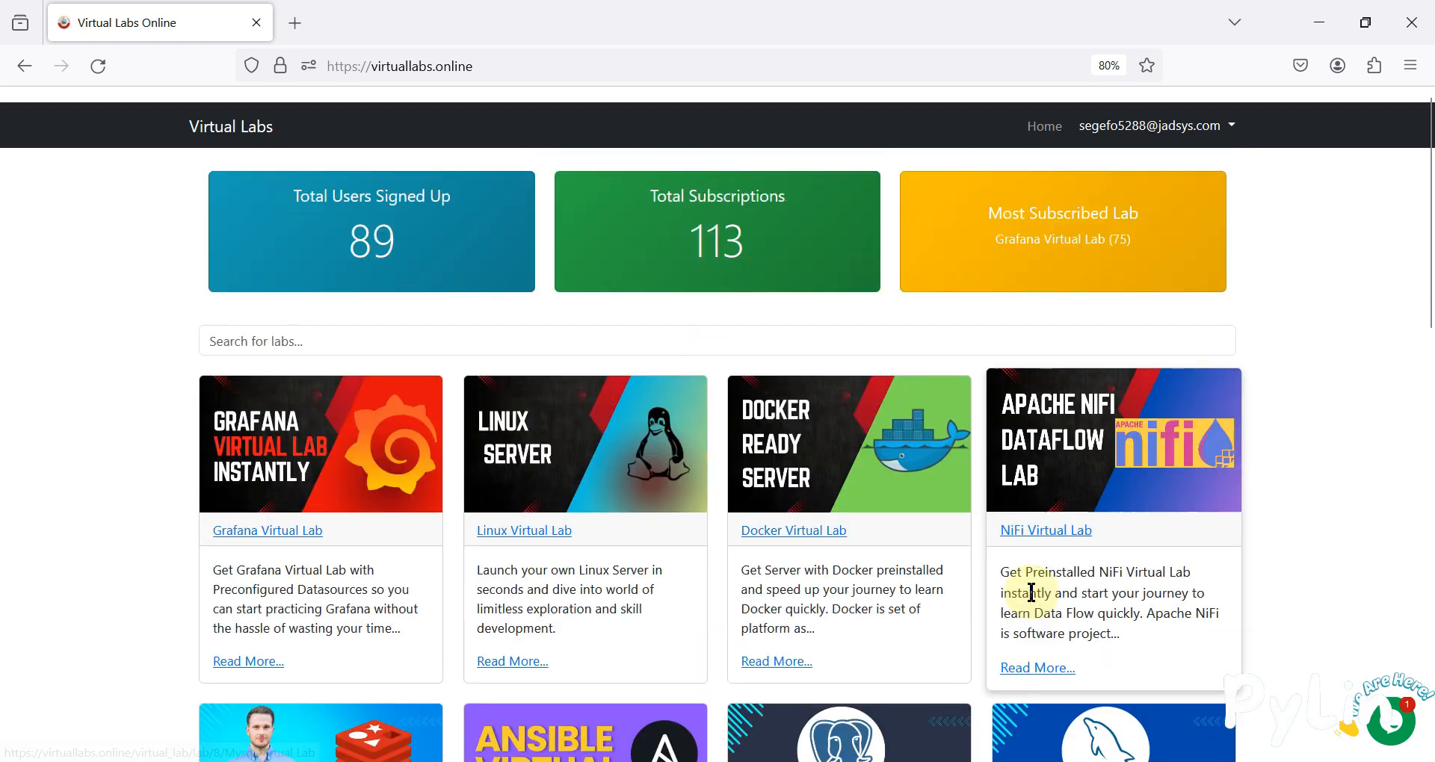
scroll(574, 558, down, 1)
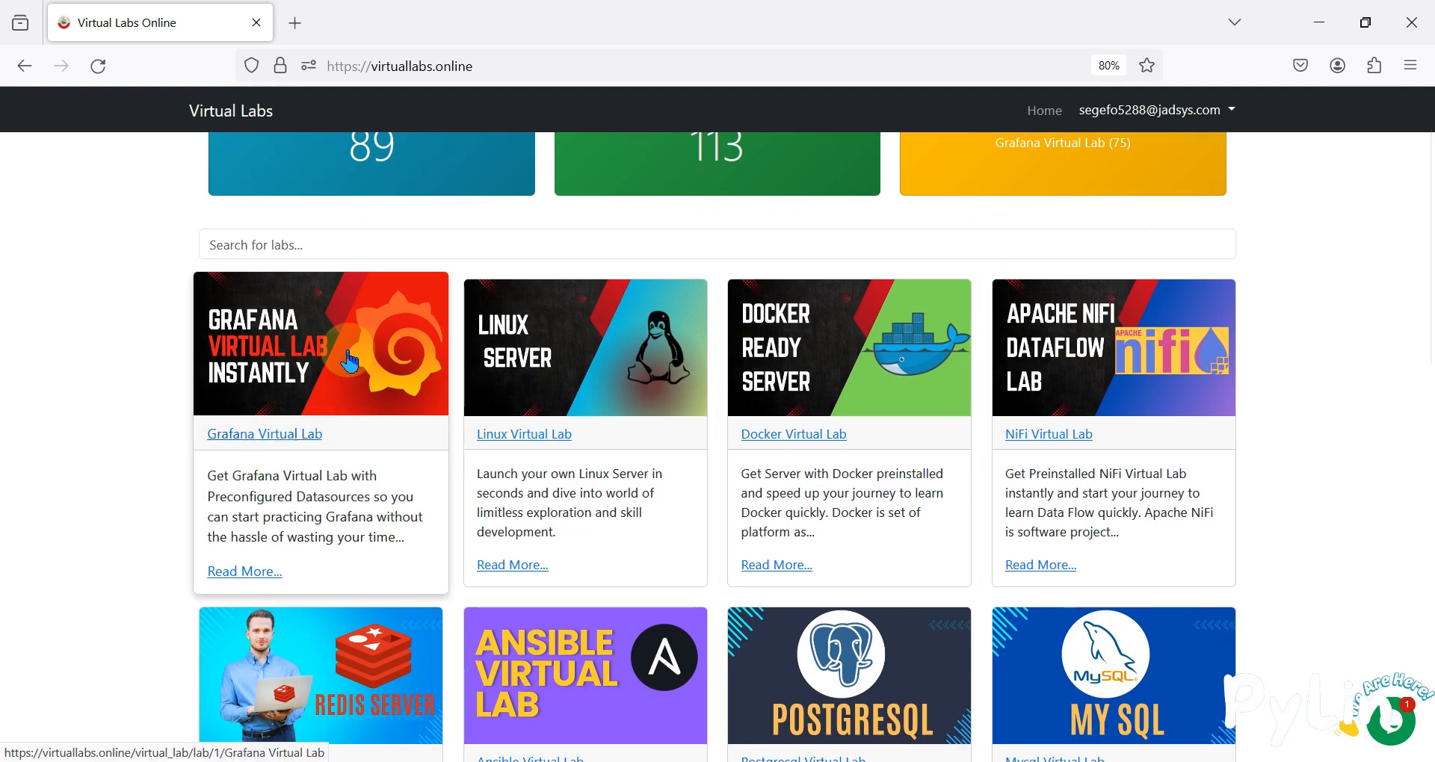
scroll(351, 357, up, 1)
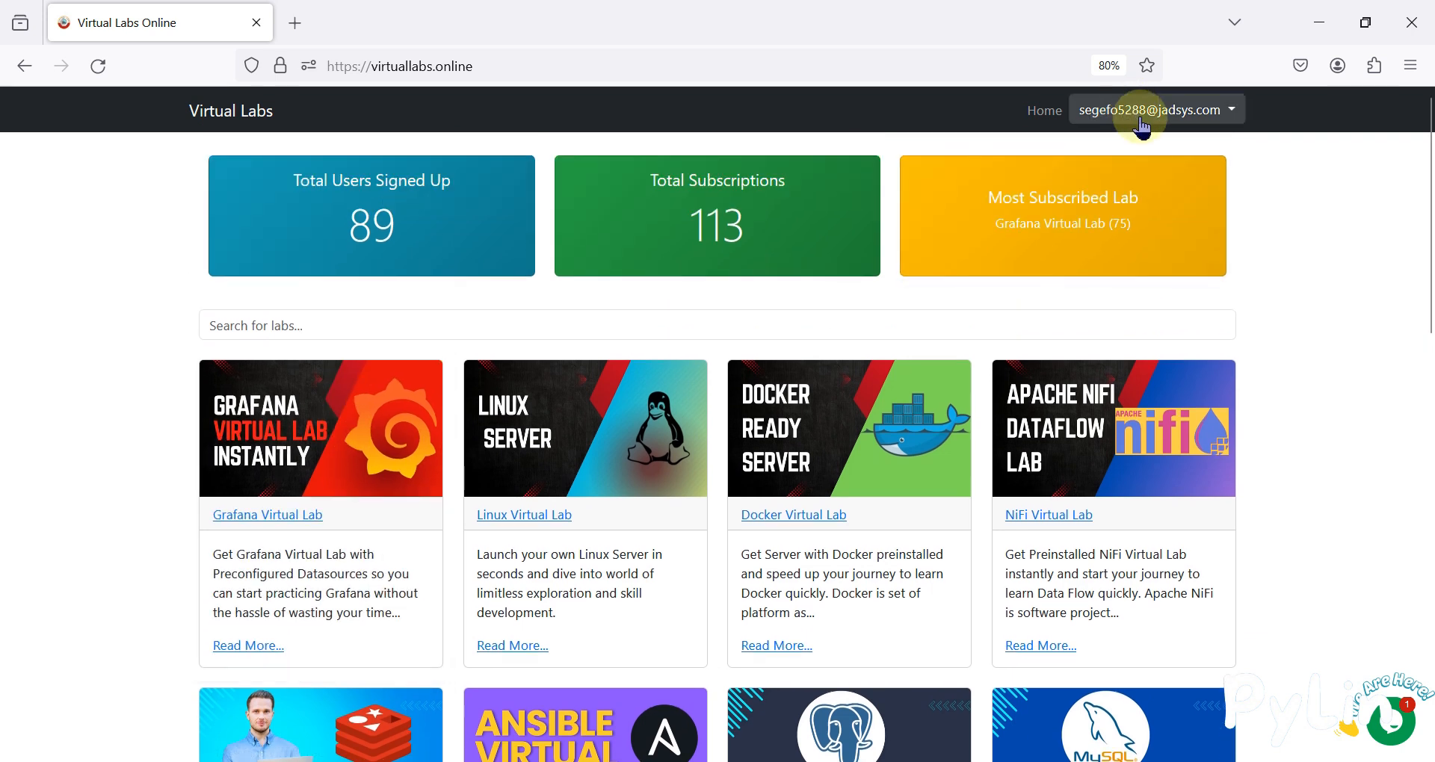
scroll(823, 359, down, 1)
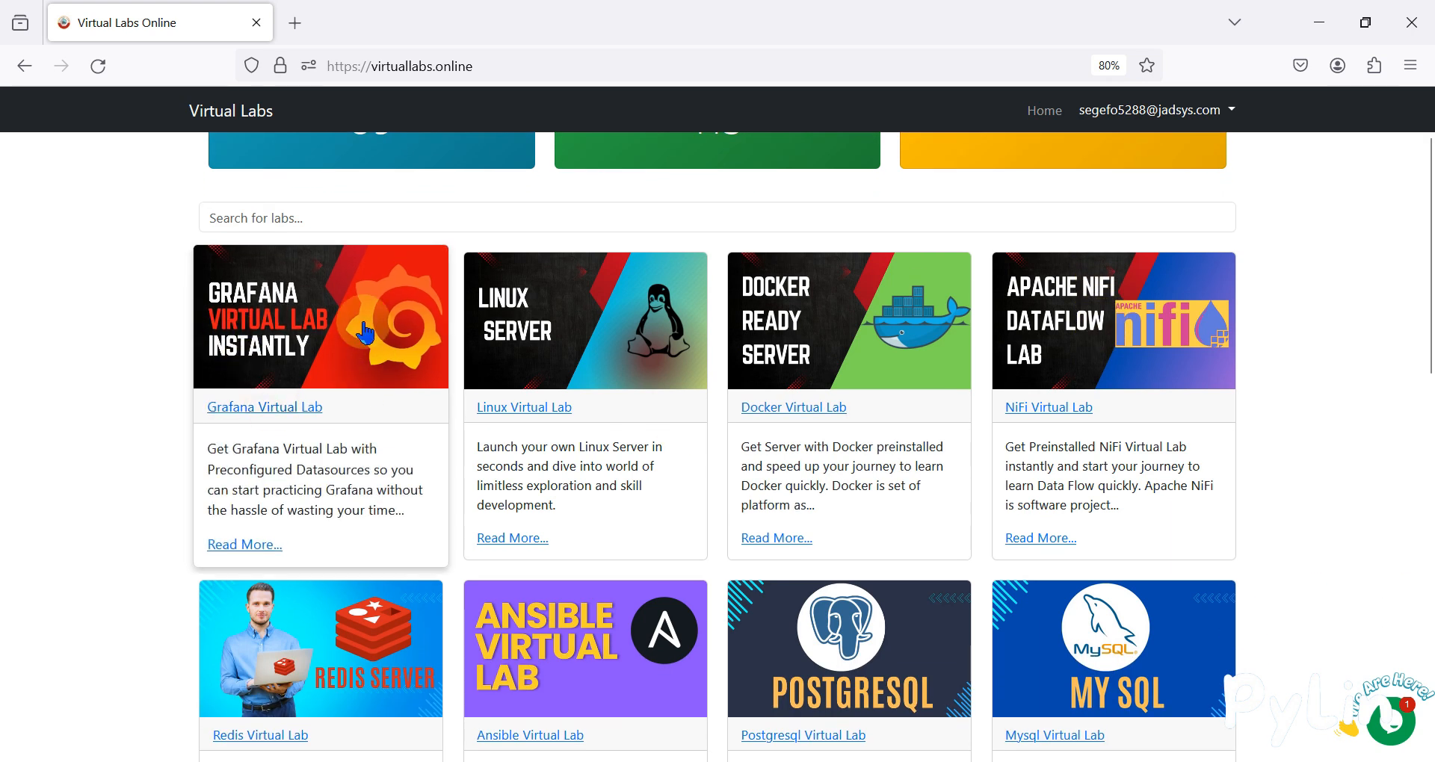
click(262, 411)
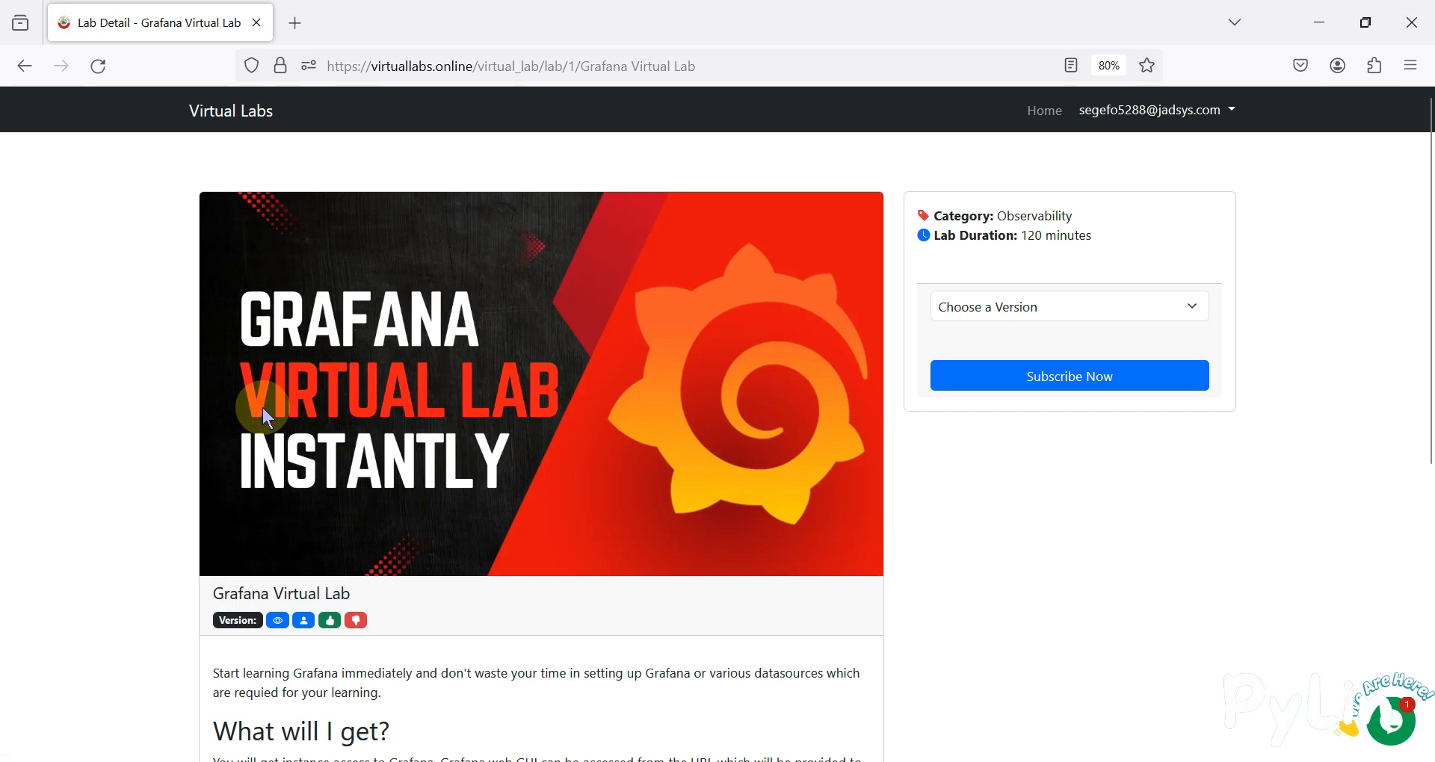
Note the 120-minute lab duration and choose the Latest version.
drag(1106, 232, 1035, 249)
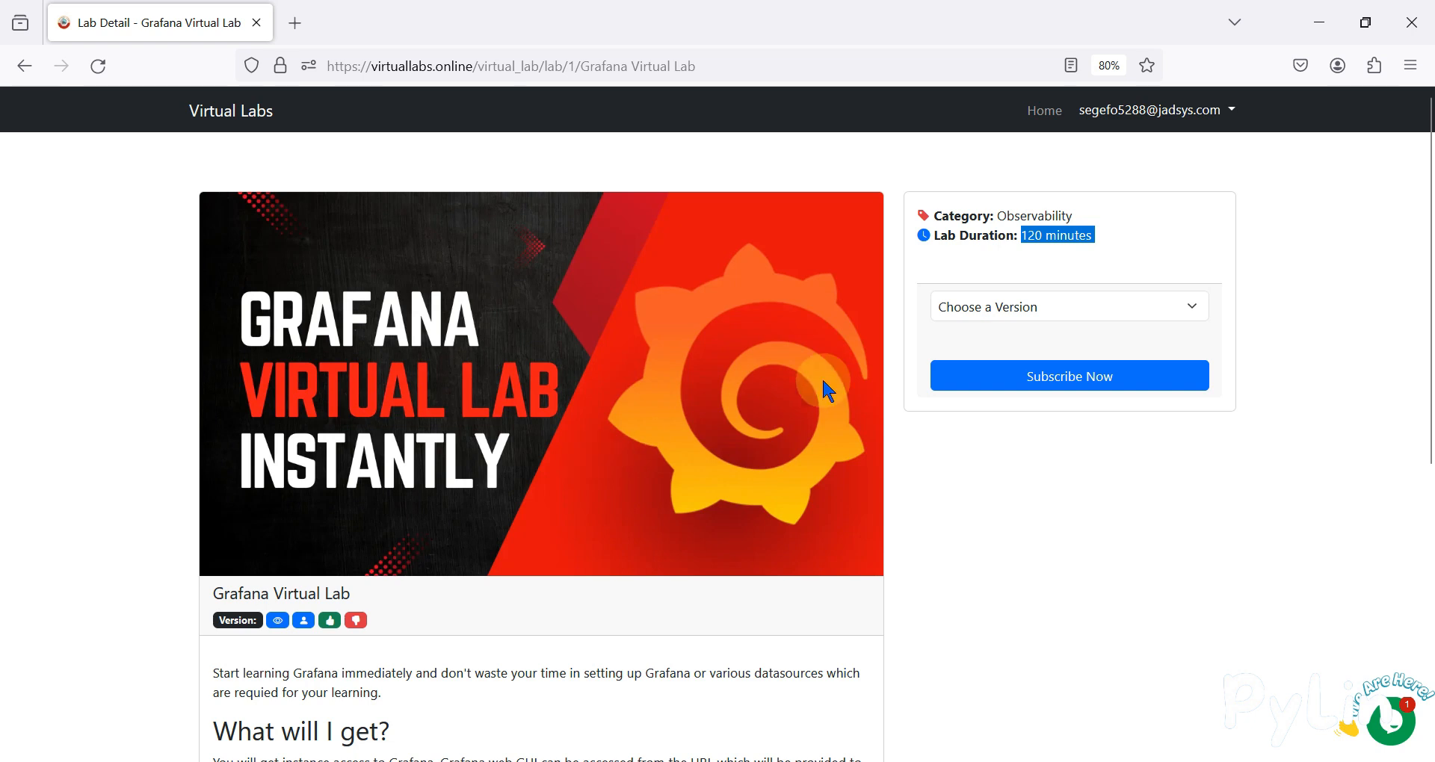
click(1001, 308)
click(993, 365)
Read through the Grafana lab's description text.
scroll(858, 514, down, 5)
scroll(858, 514, down, 2)
scroll(545, 352, up, 2)
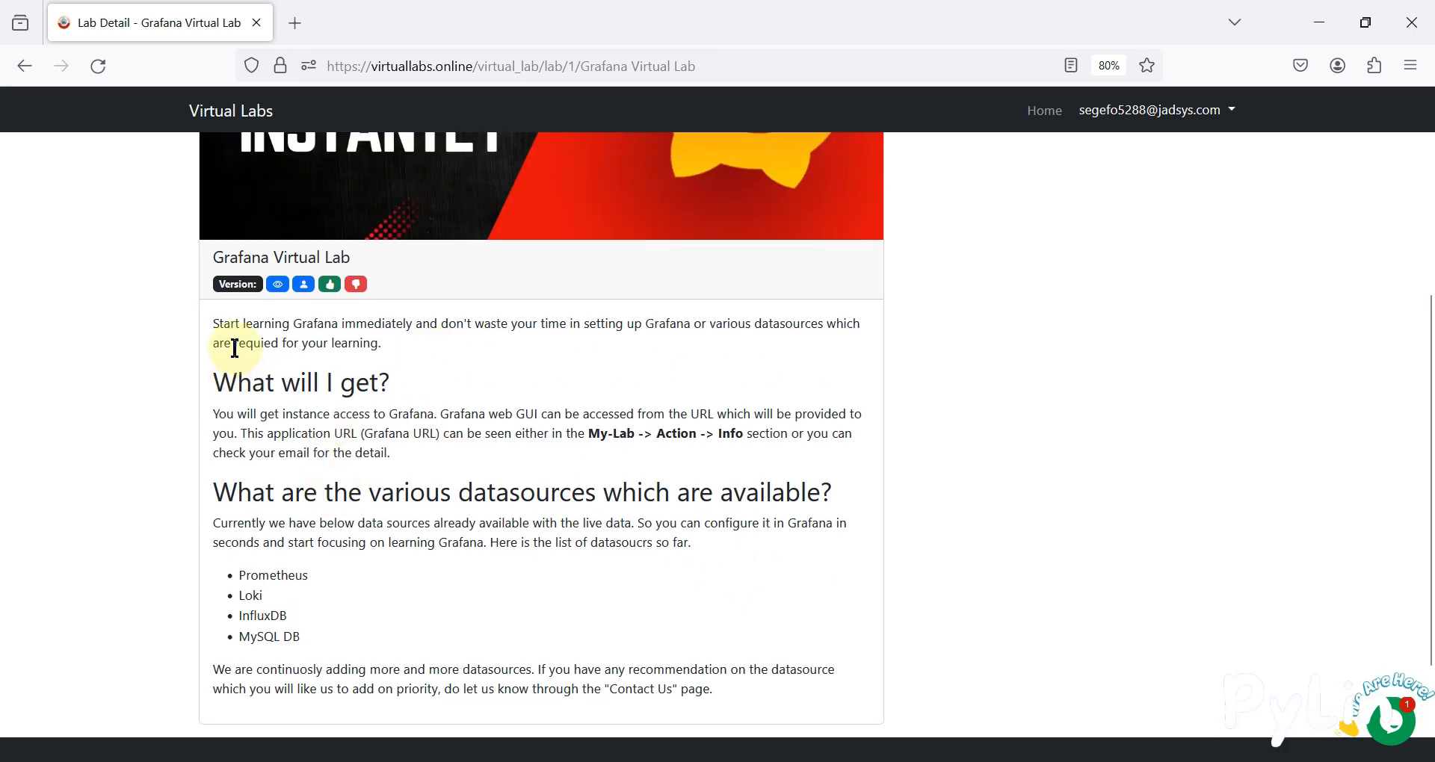
drag(218, 324, 734, 689)
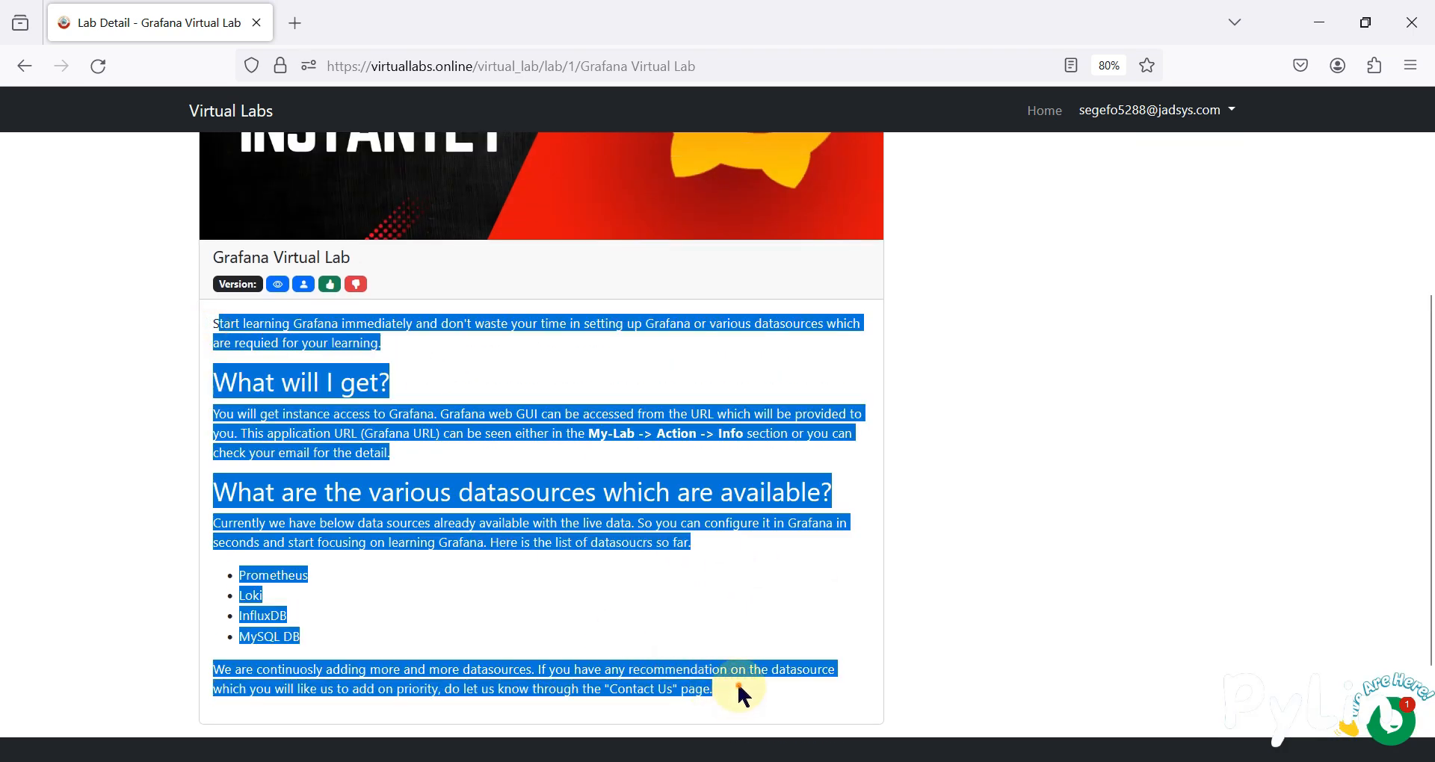
click(740, 694)
scroll(583, 564, up, 3)
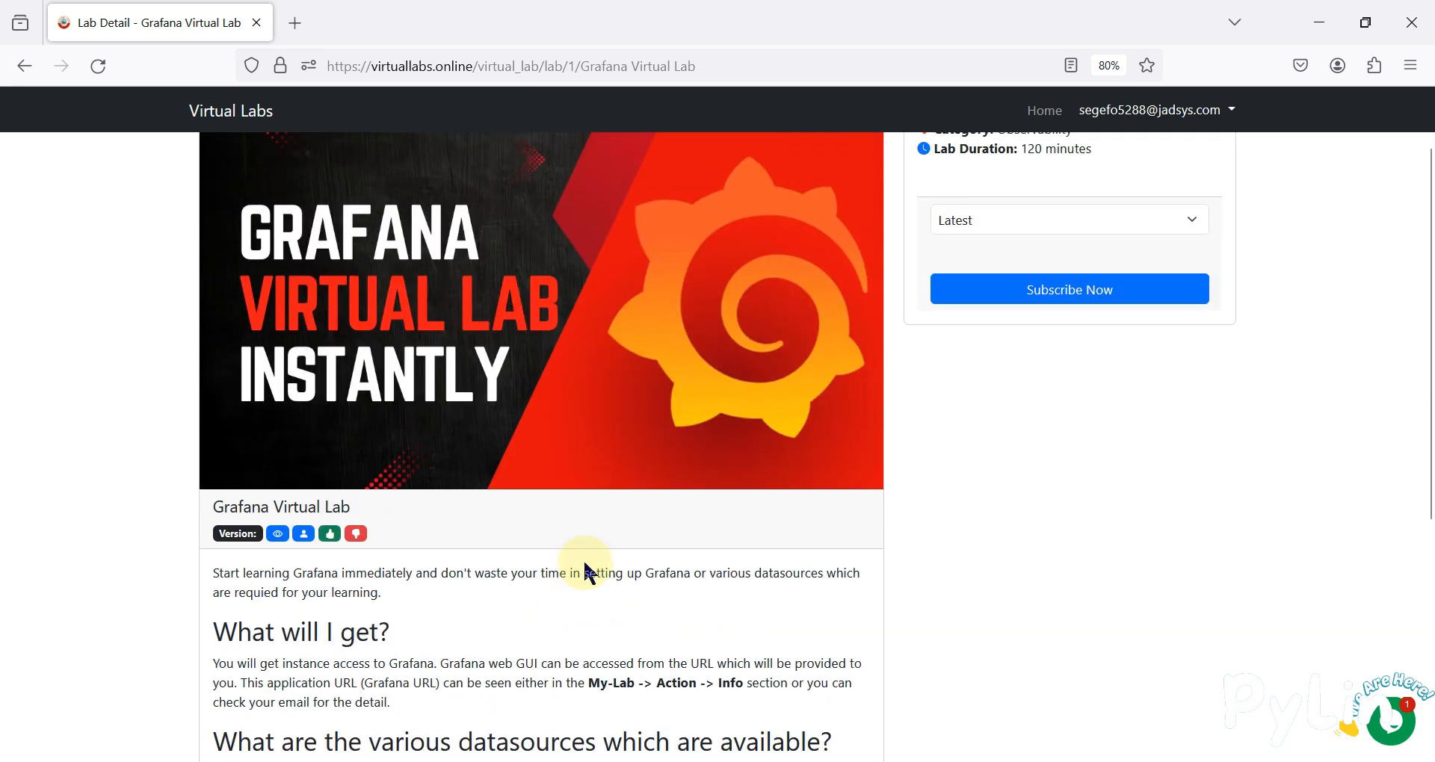
scroll(587, 572, down, 4)
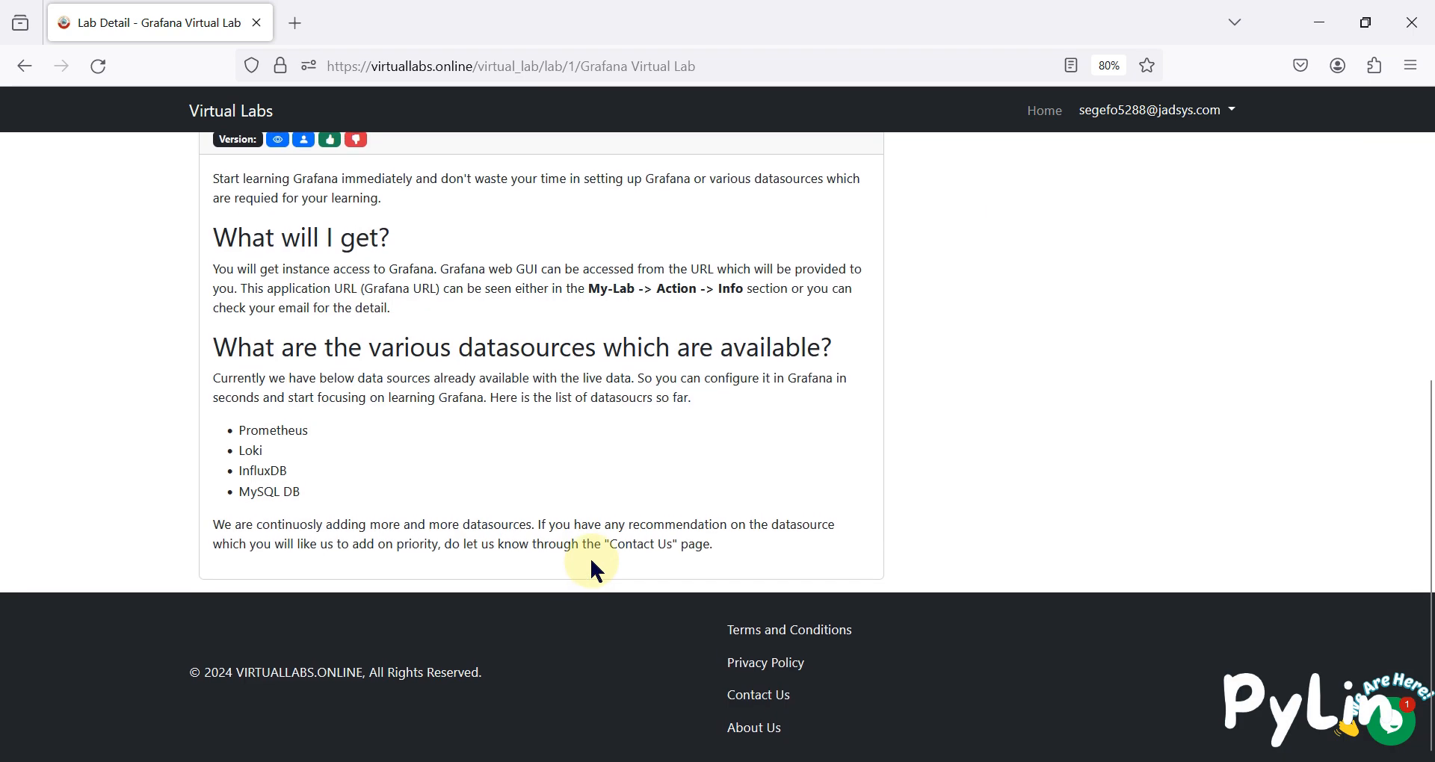
scroll(598, 556, up, 2)
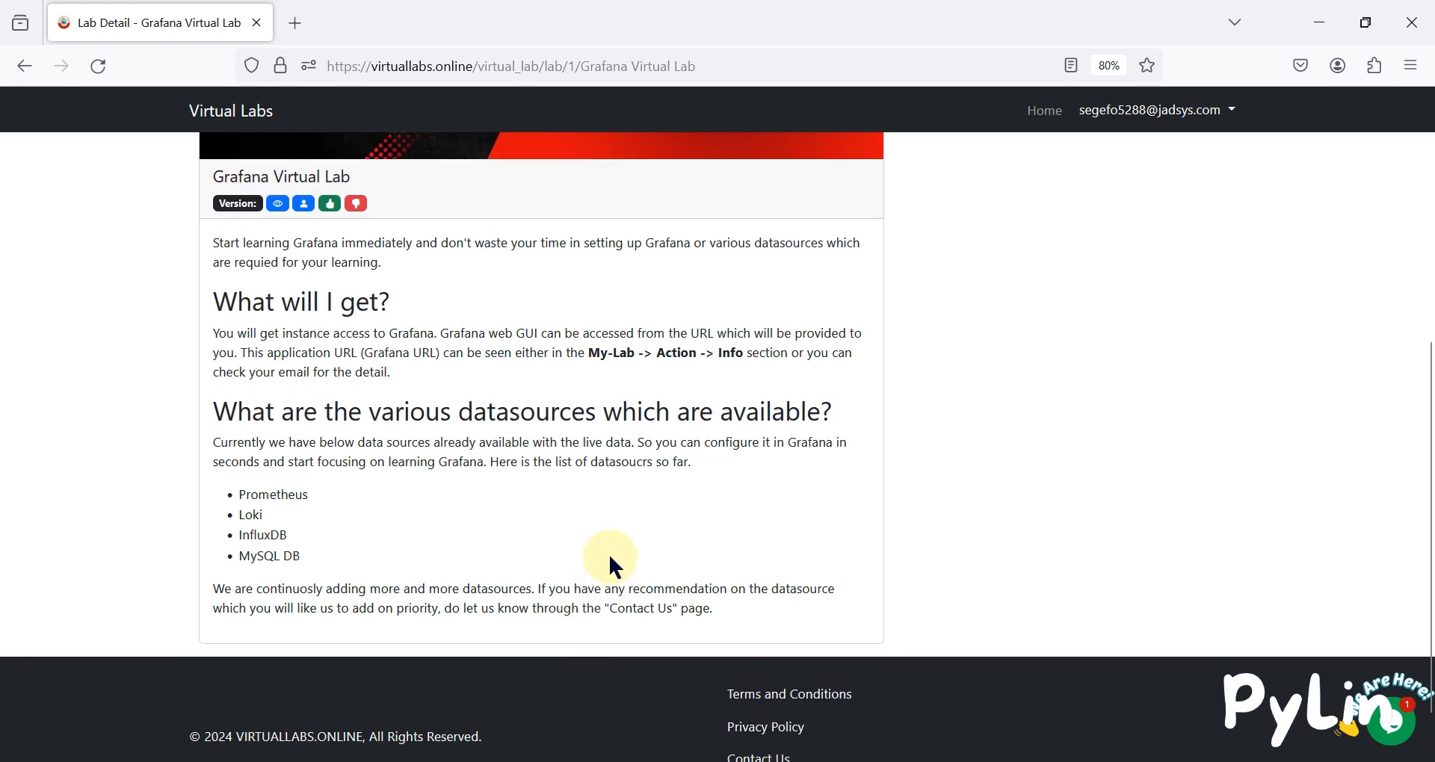
scroll(627, 553, up, 5)
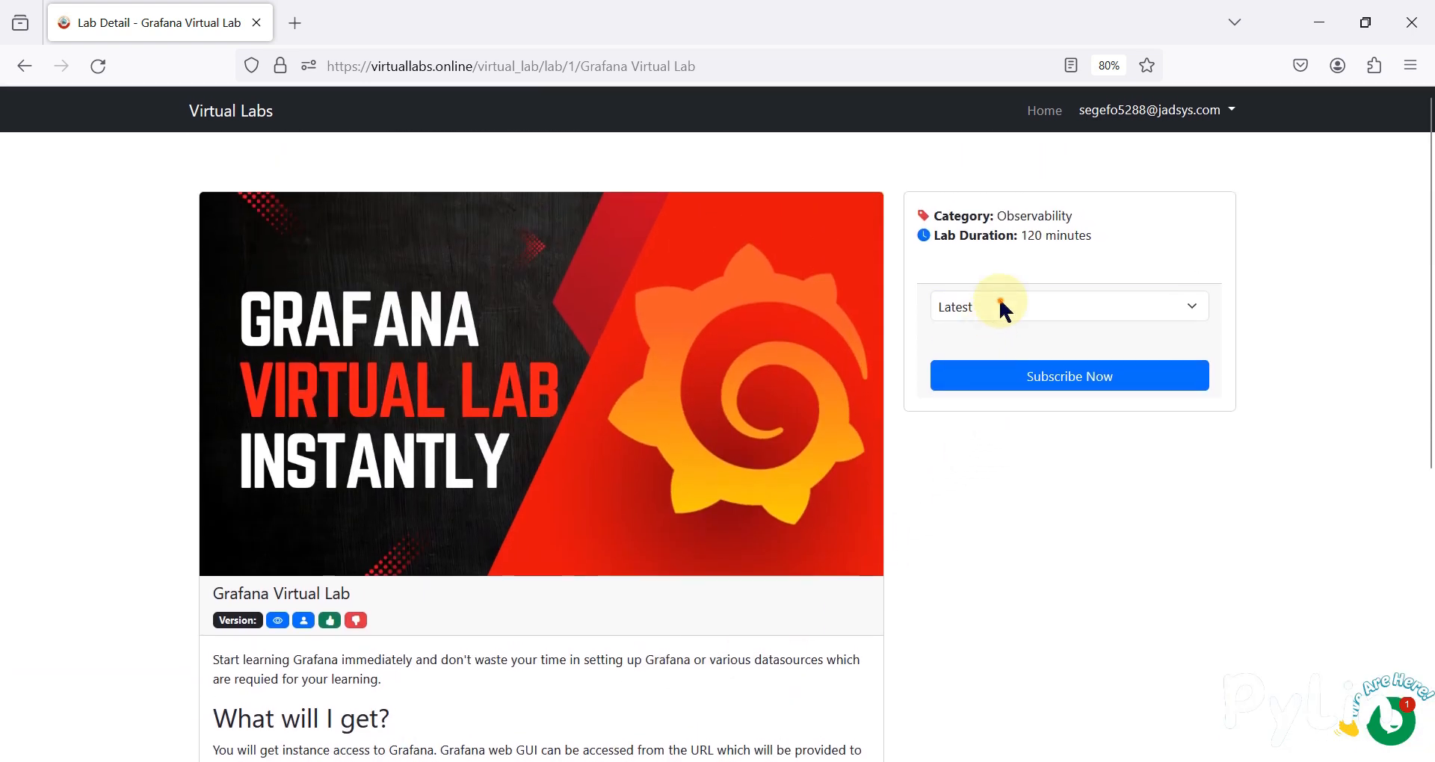
Subscribe to the Latest version and check its June 8, 2024 1:22–3:22 p.m. window.
click(1000, 306)
click(1013, 365)
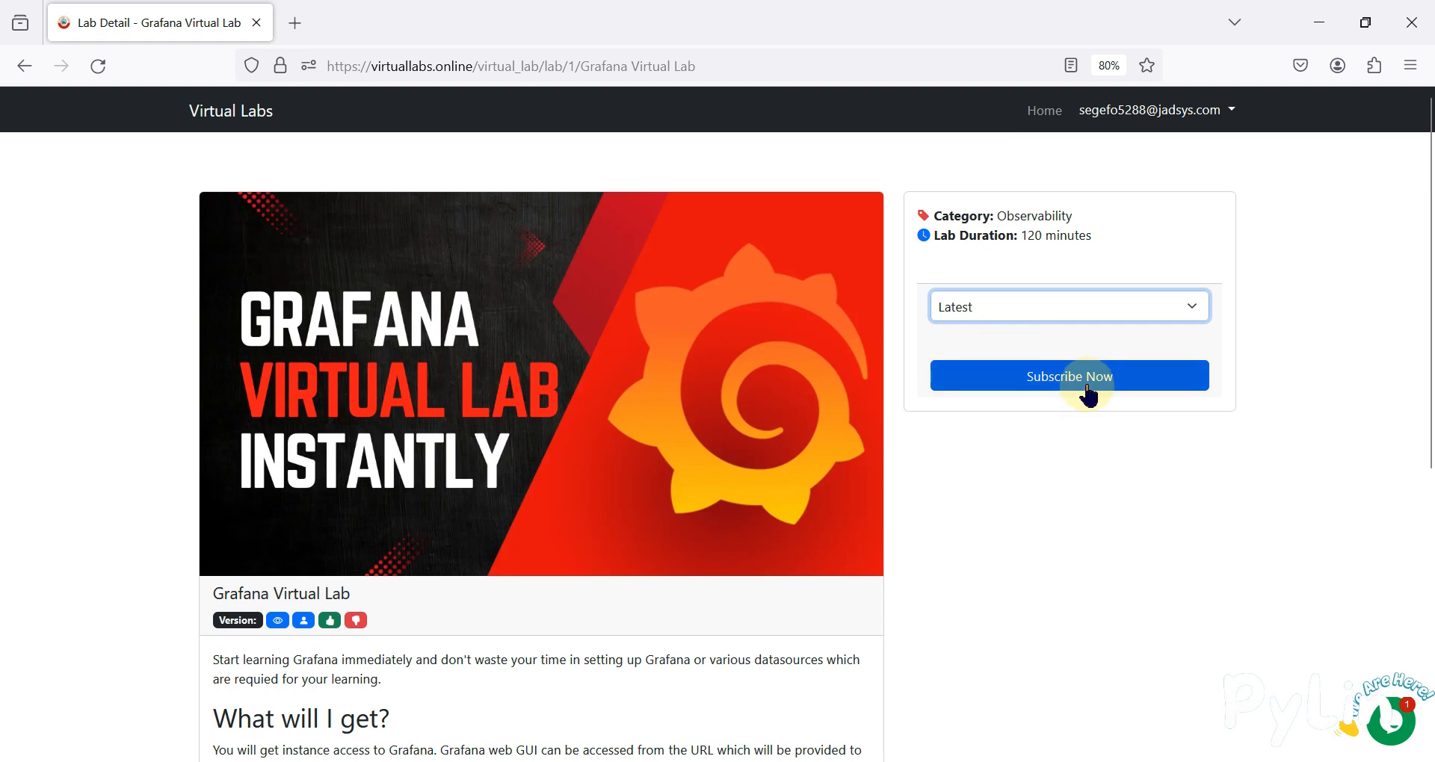
click(1087, 390)
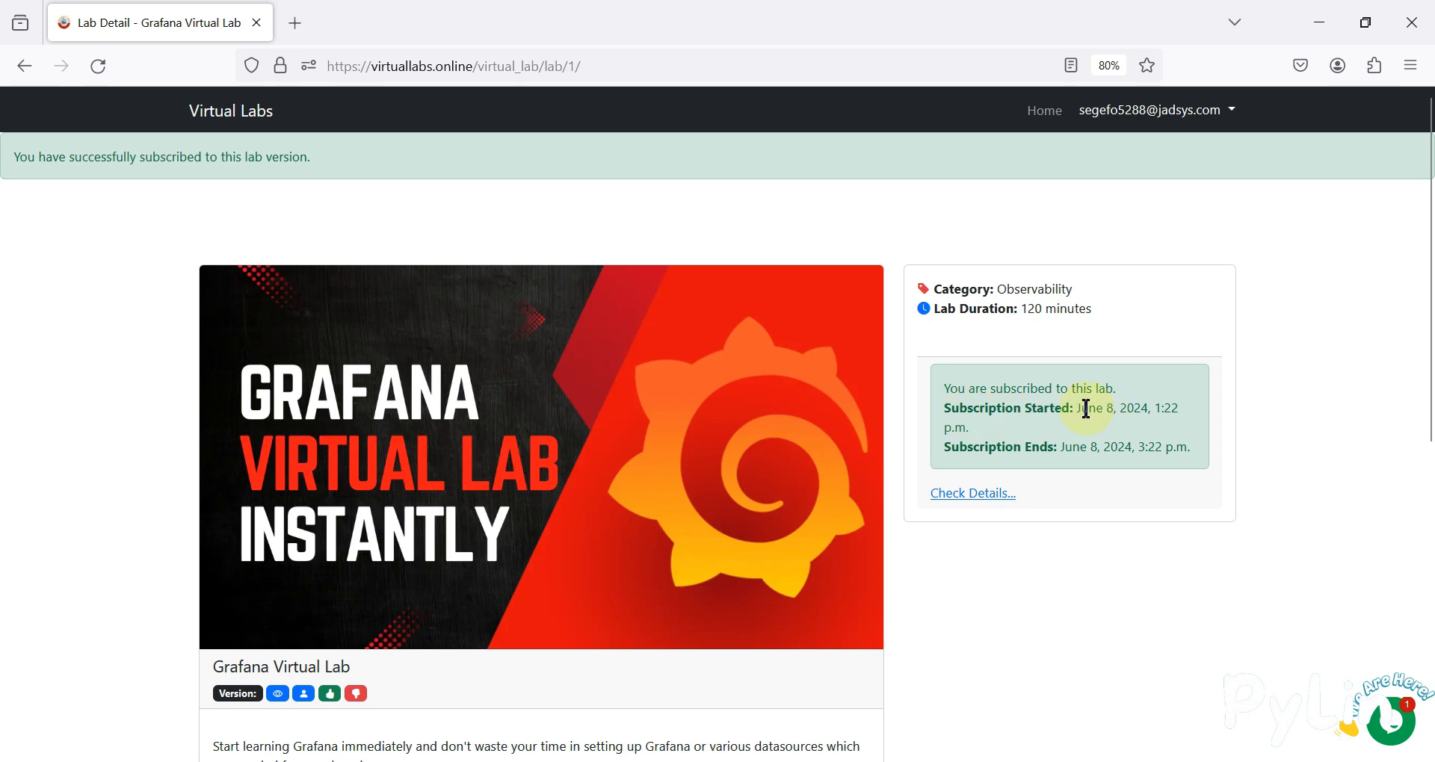
drag(1155, 409, 1172, 409)
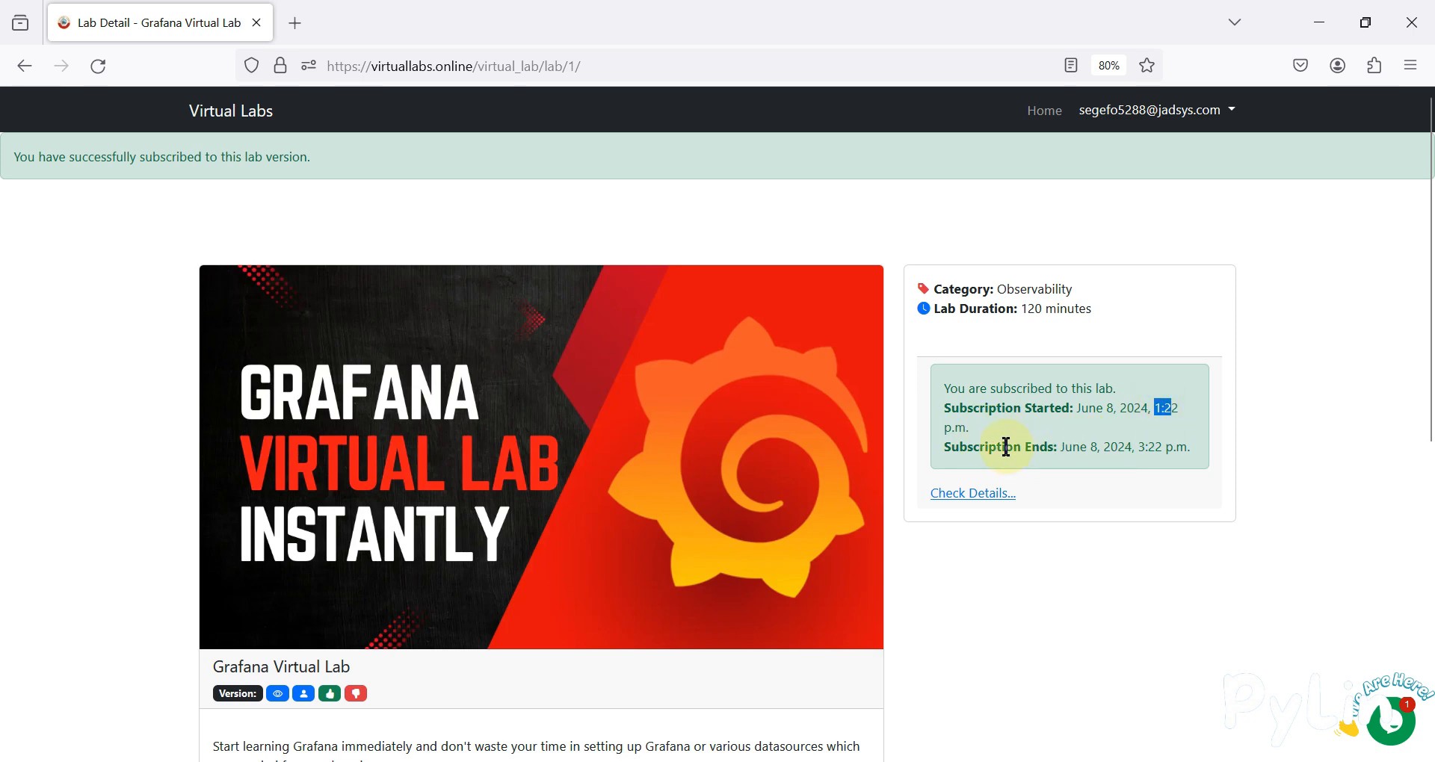
drag(1140, 448, 1155, 449)
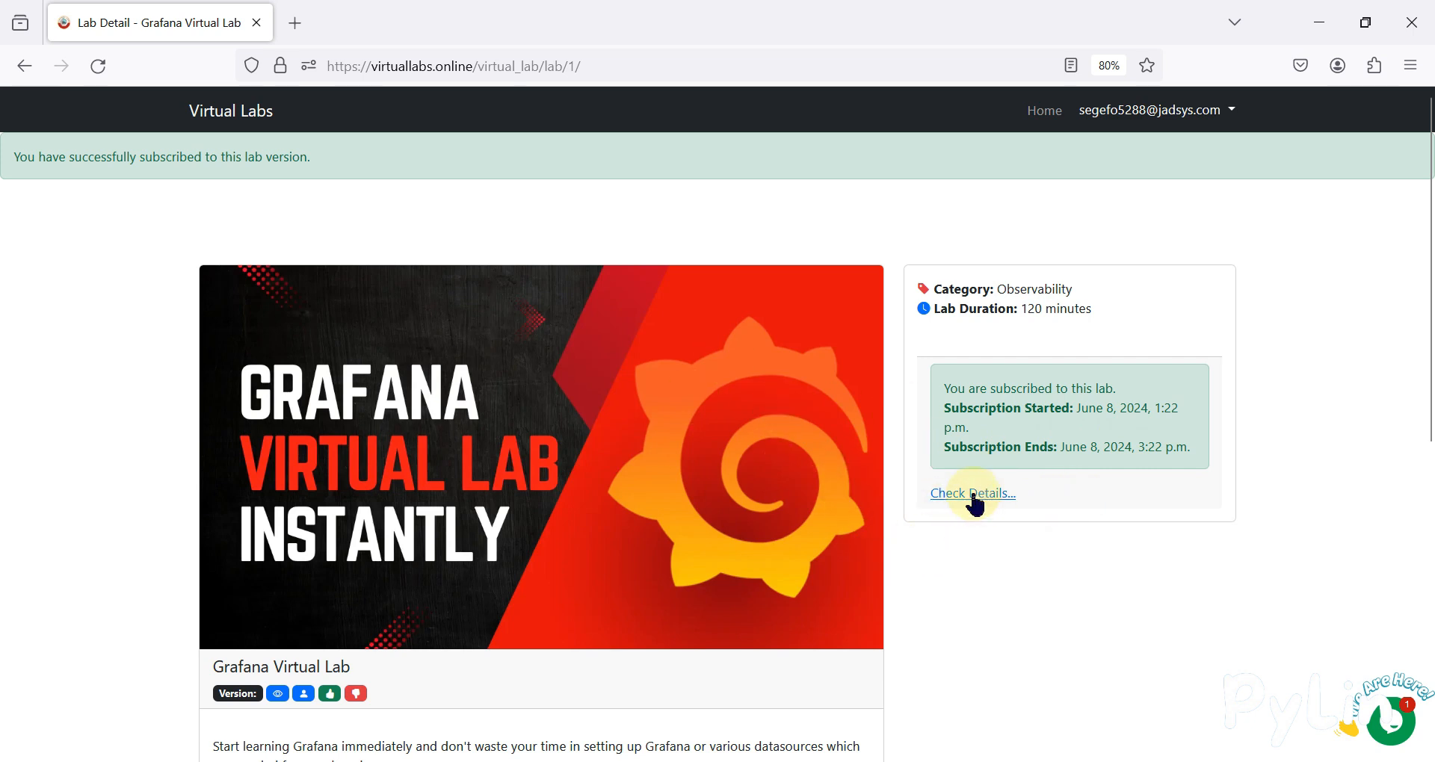
Open My Labs and review the Grafana subscription's ID, Latest version and dates.
click(973, 495)
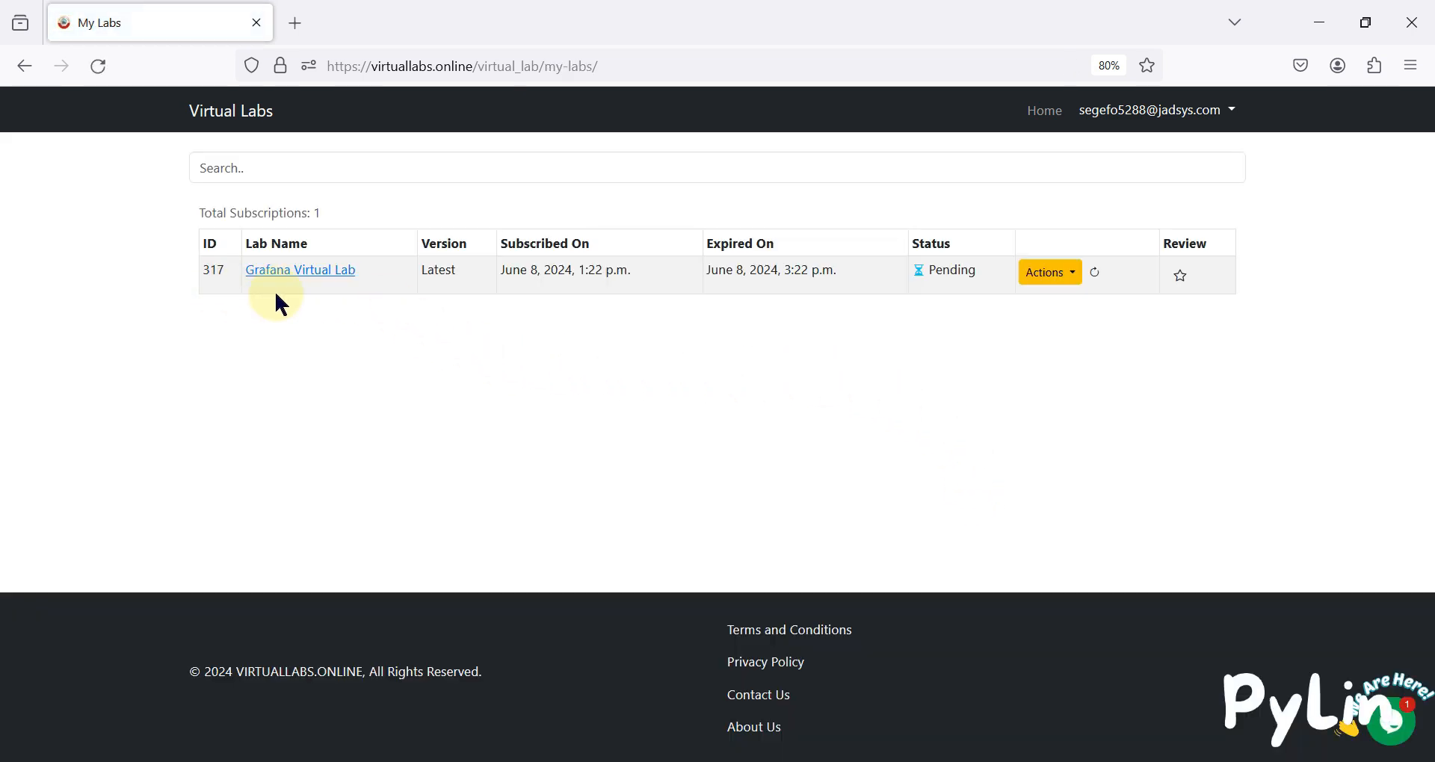
double_click(211, 270)
double_click(442, 267)
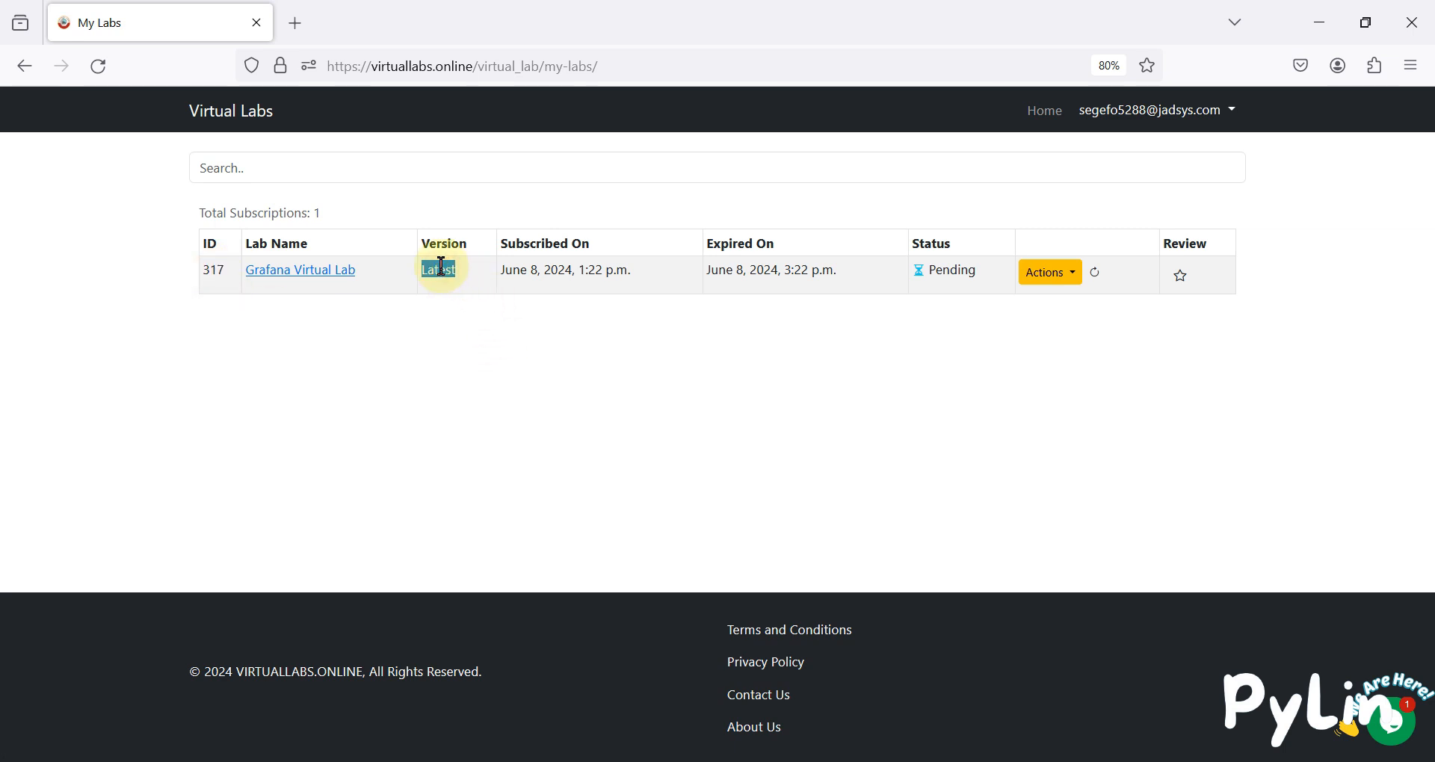
double_click(575, 271)
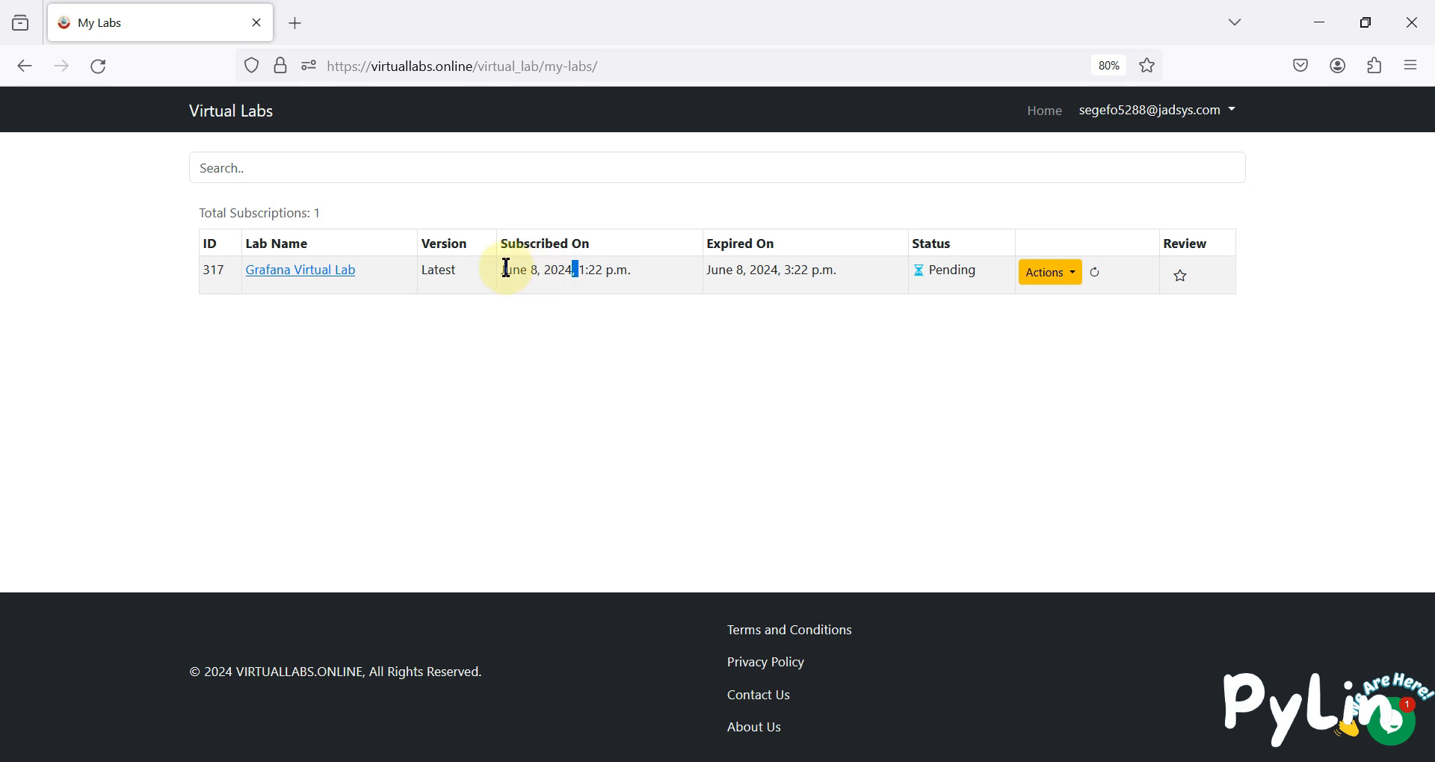
drag(504, 267, 840, 290)
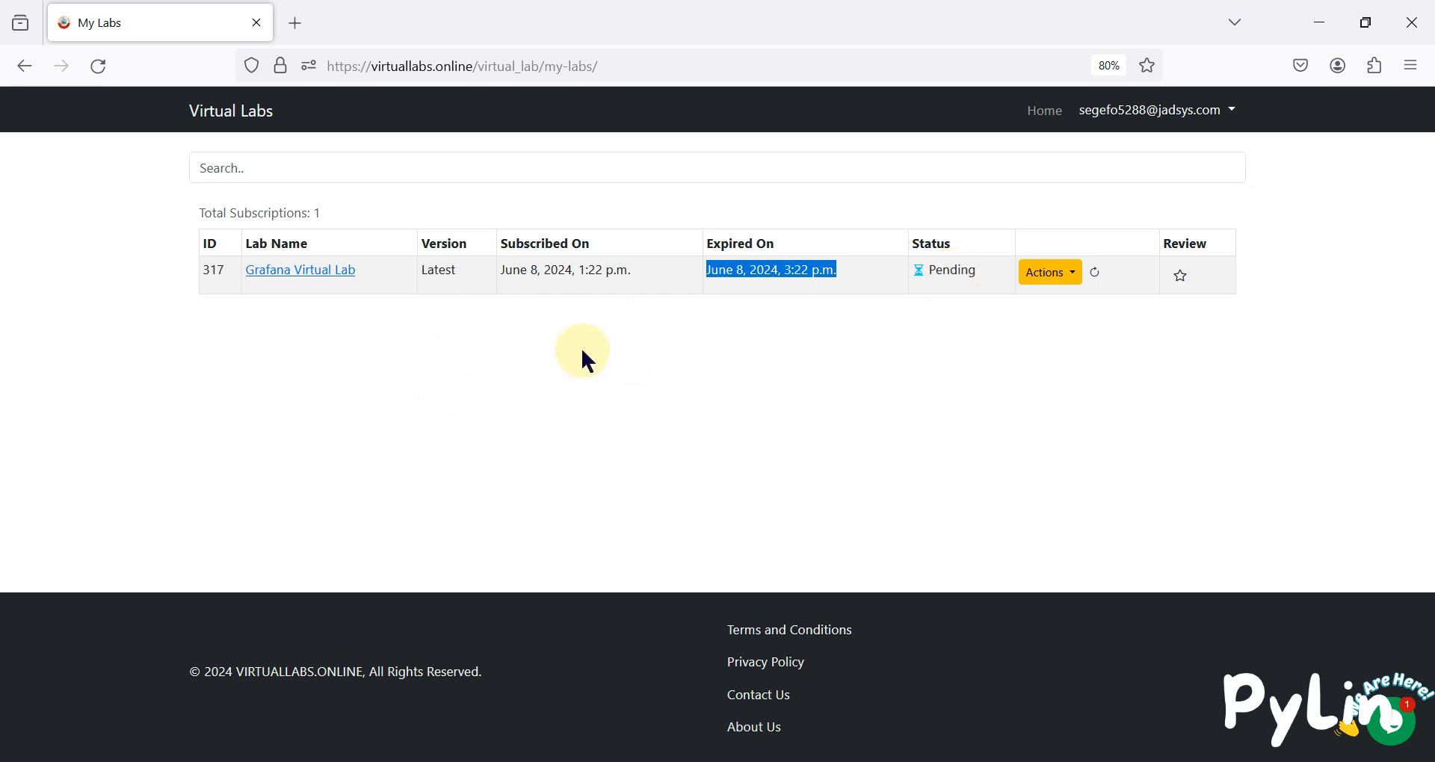
click(732, 298)
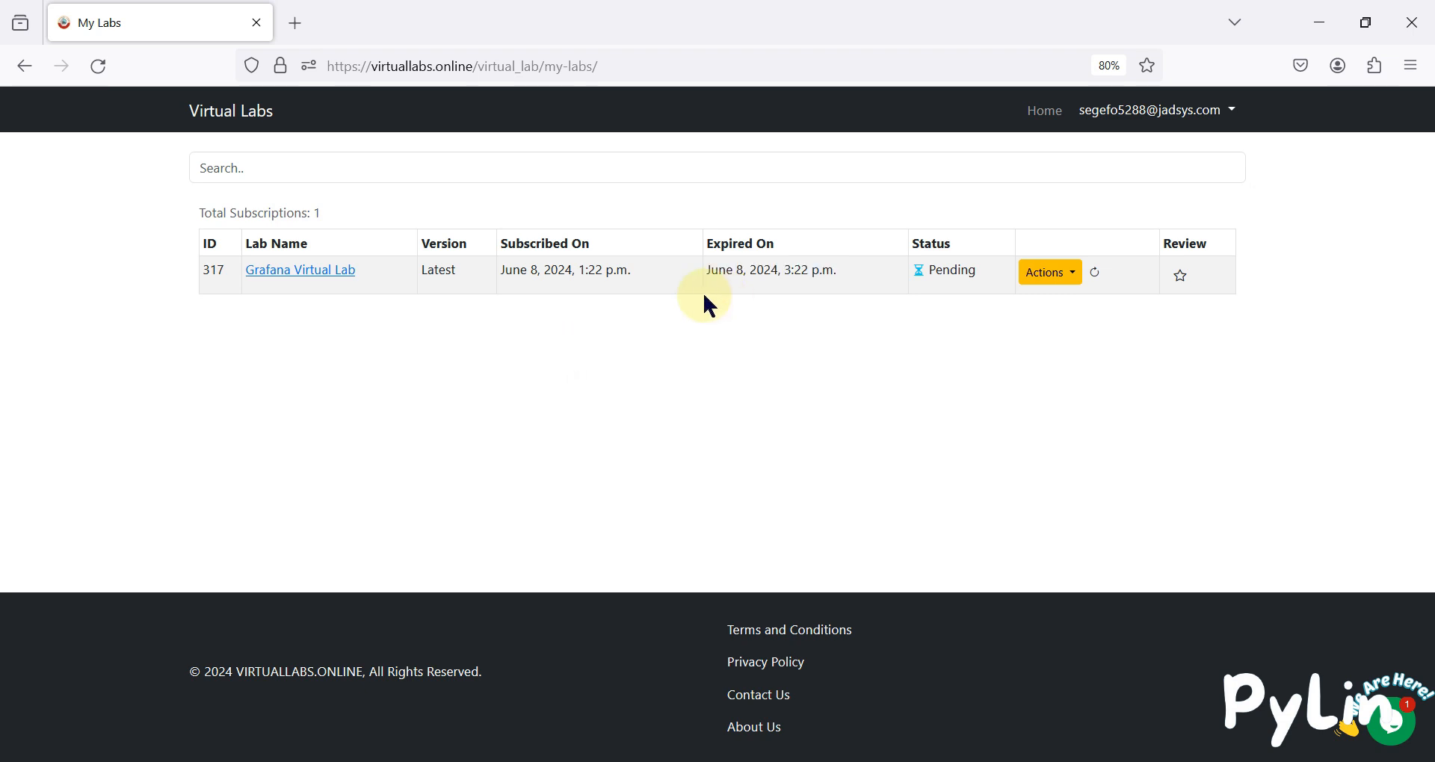
Open the Grafana subscription's details page, noting the 90-second wait notice.
click(338, 279)
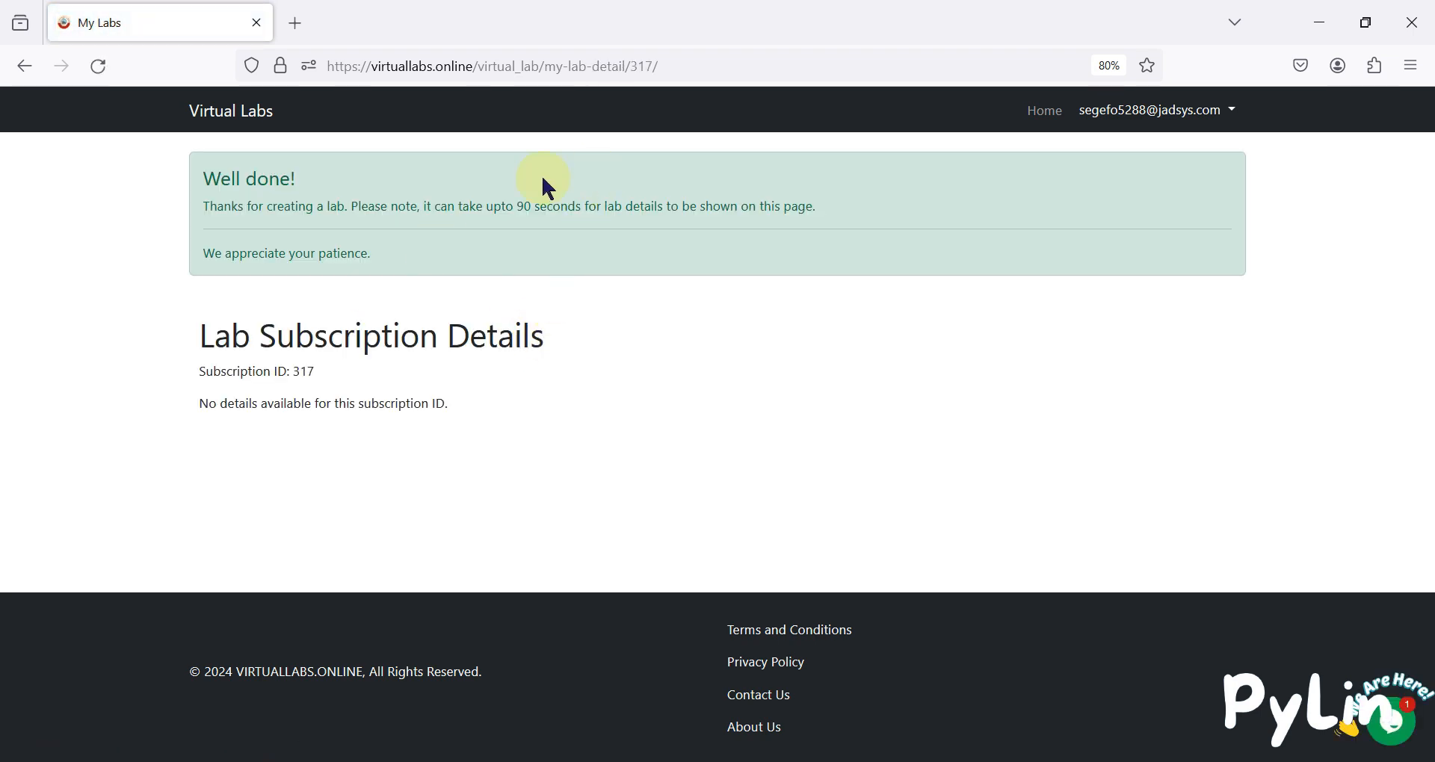
drag(454, 207, 590, 207)
click(621, 249)
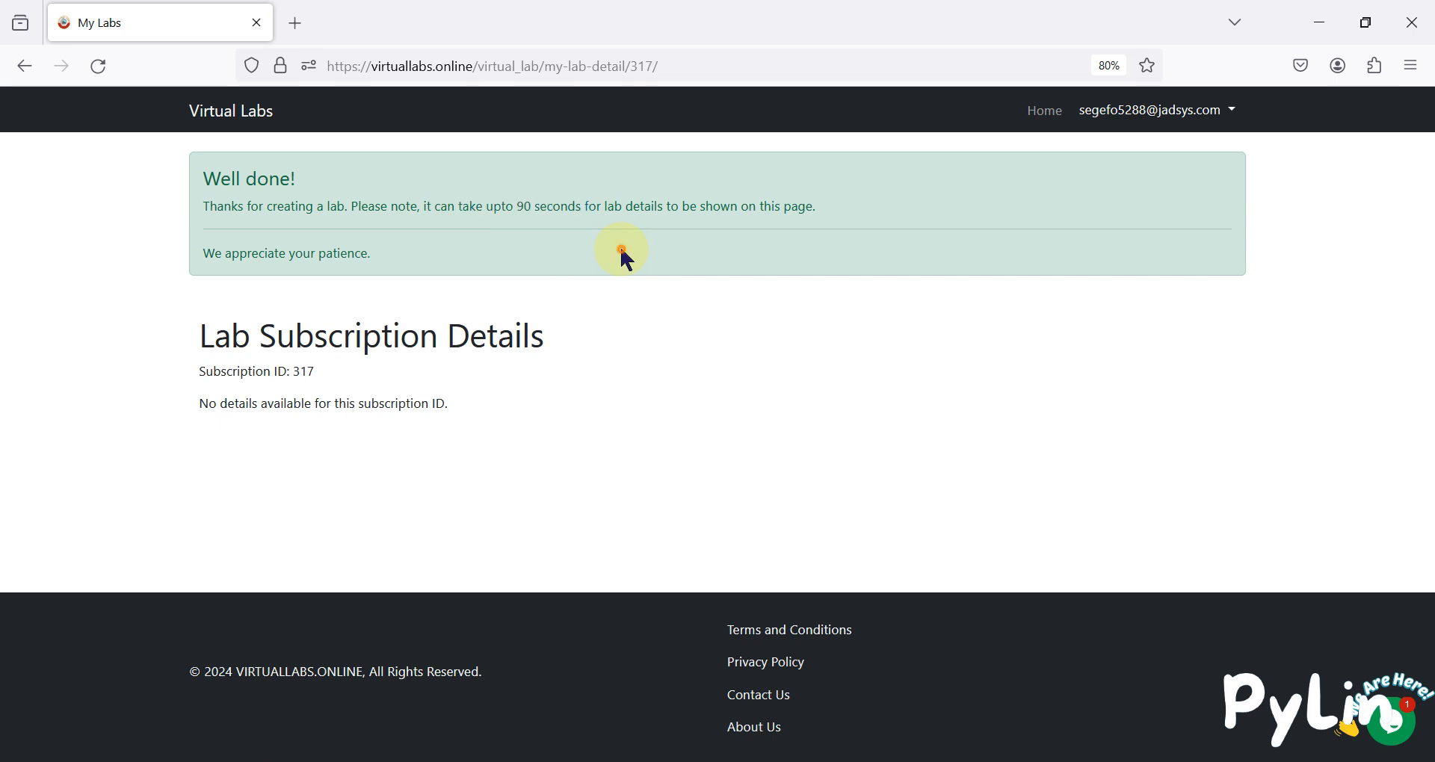
Reload the details page repeatedly while it still reports no details available.
click(96, 67)
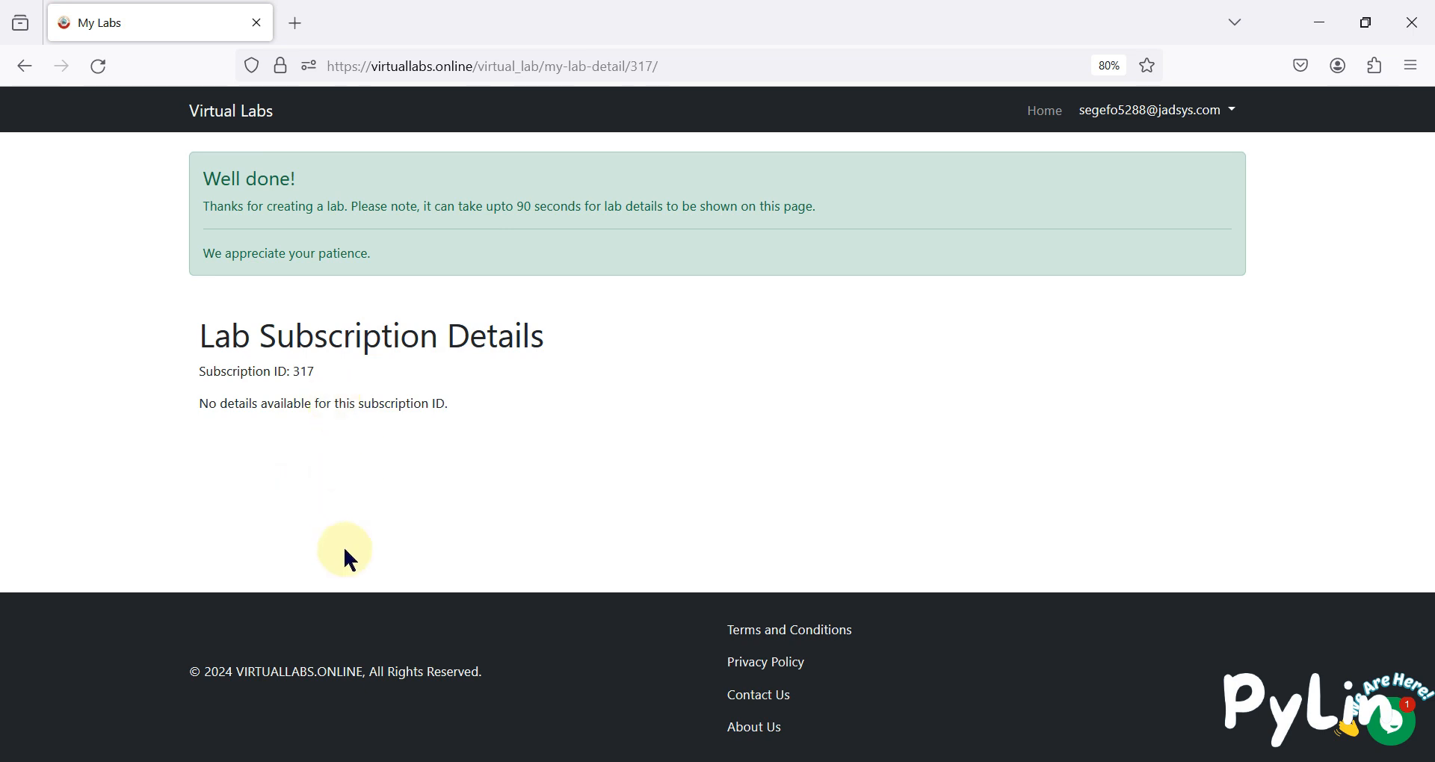
click(102, 68)
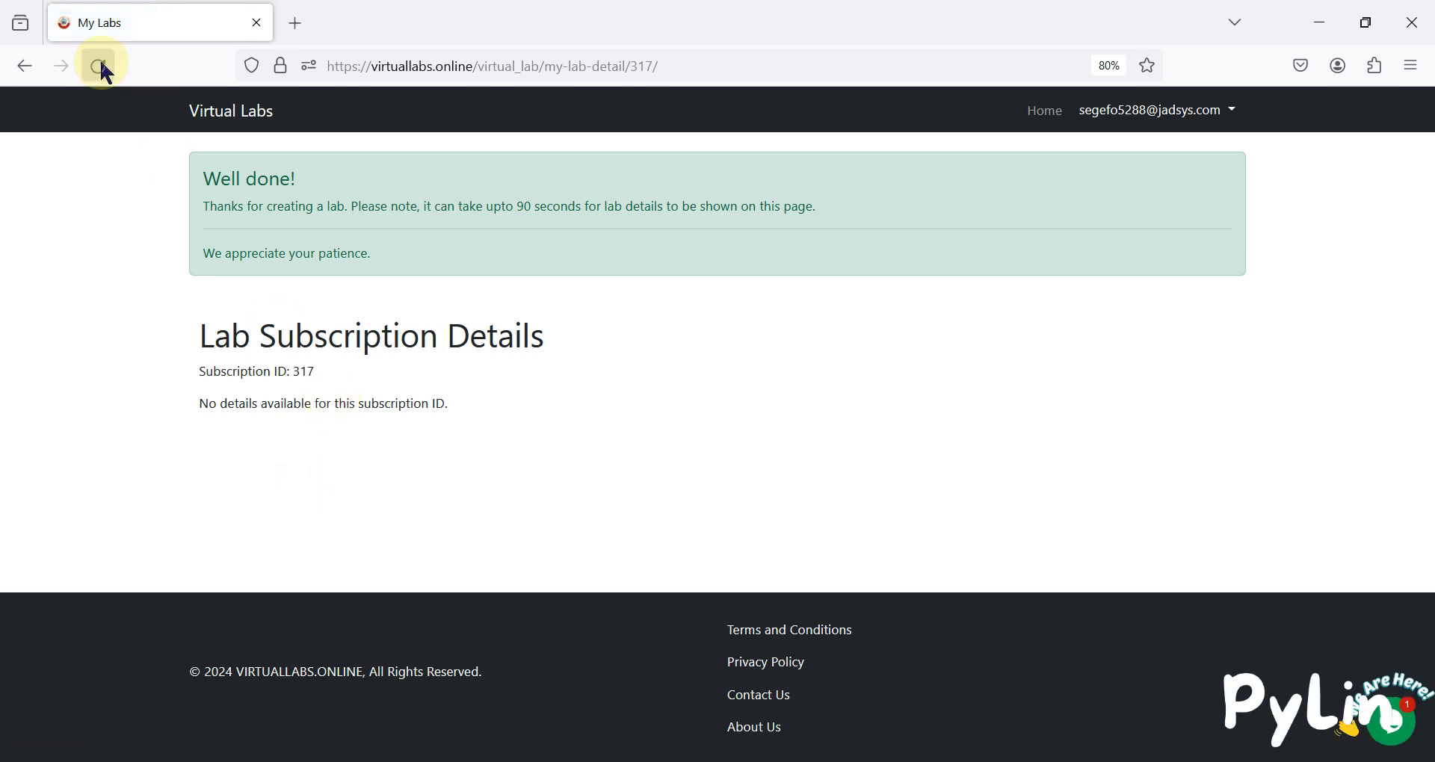
click(102, 69)
click(103, 67)
click(103, 67)
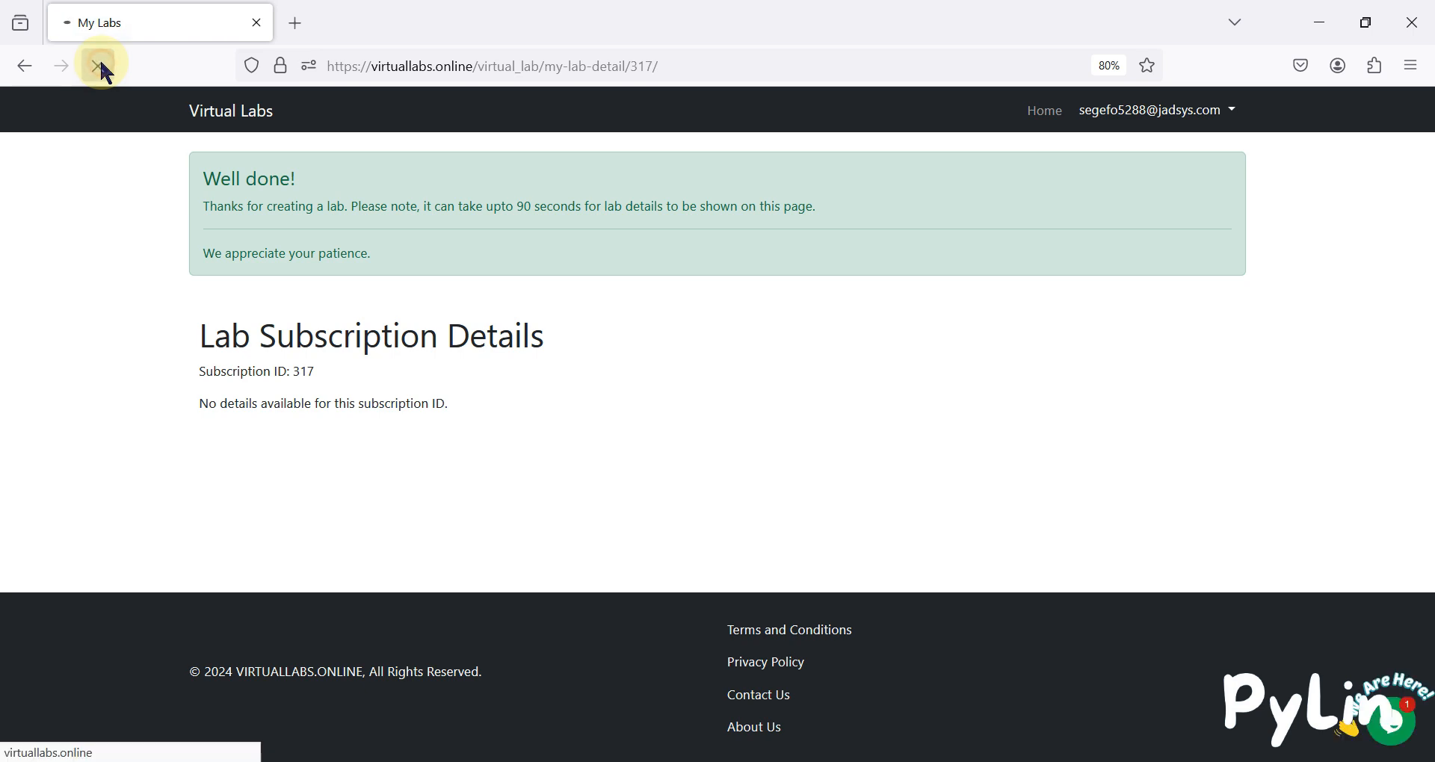
click(103, 67)
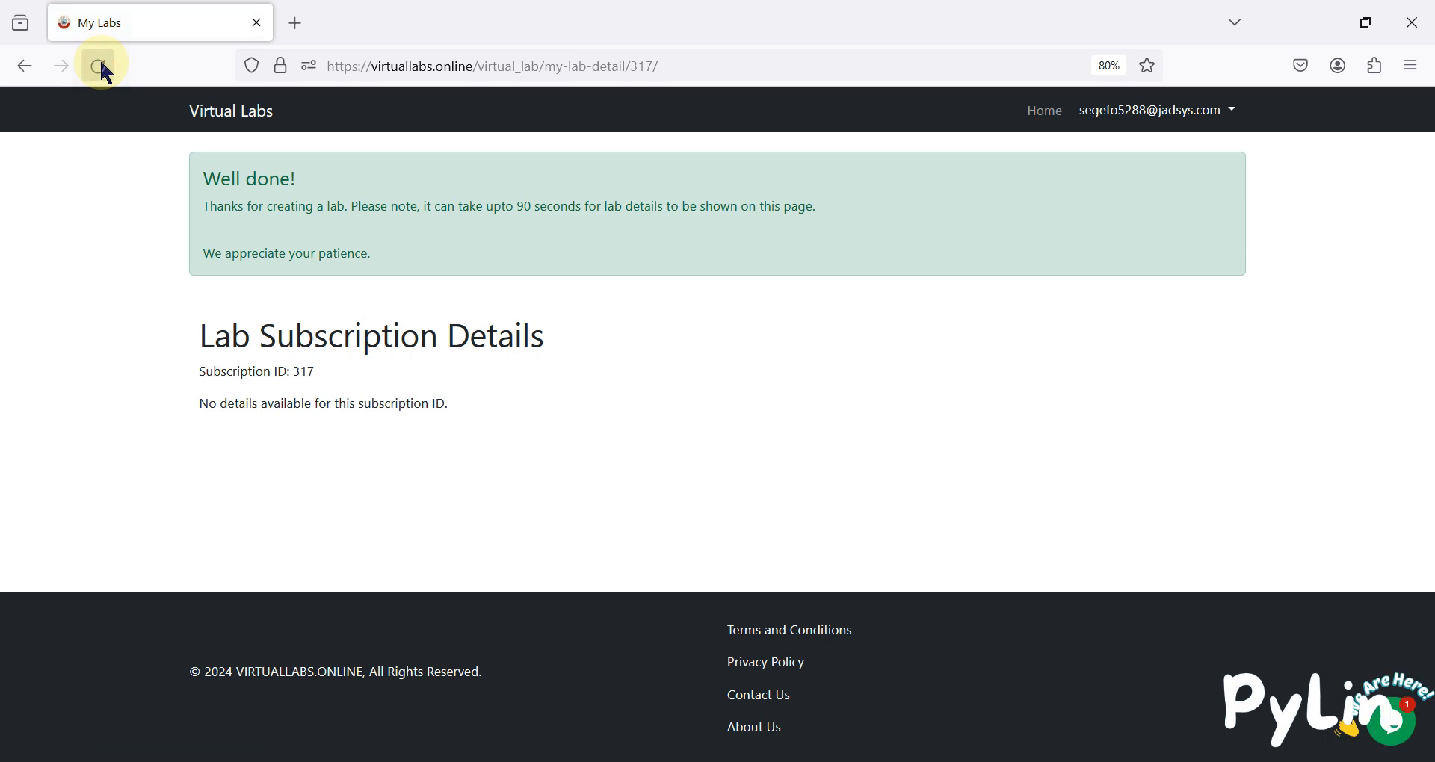
click(102, 67)
click(102, 68)
click(102, 67)
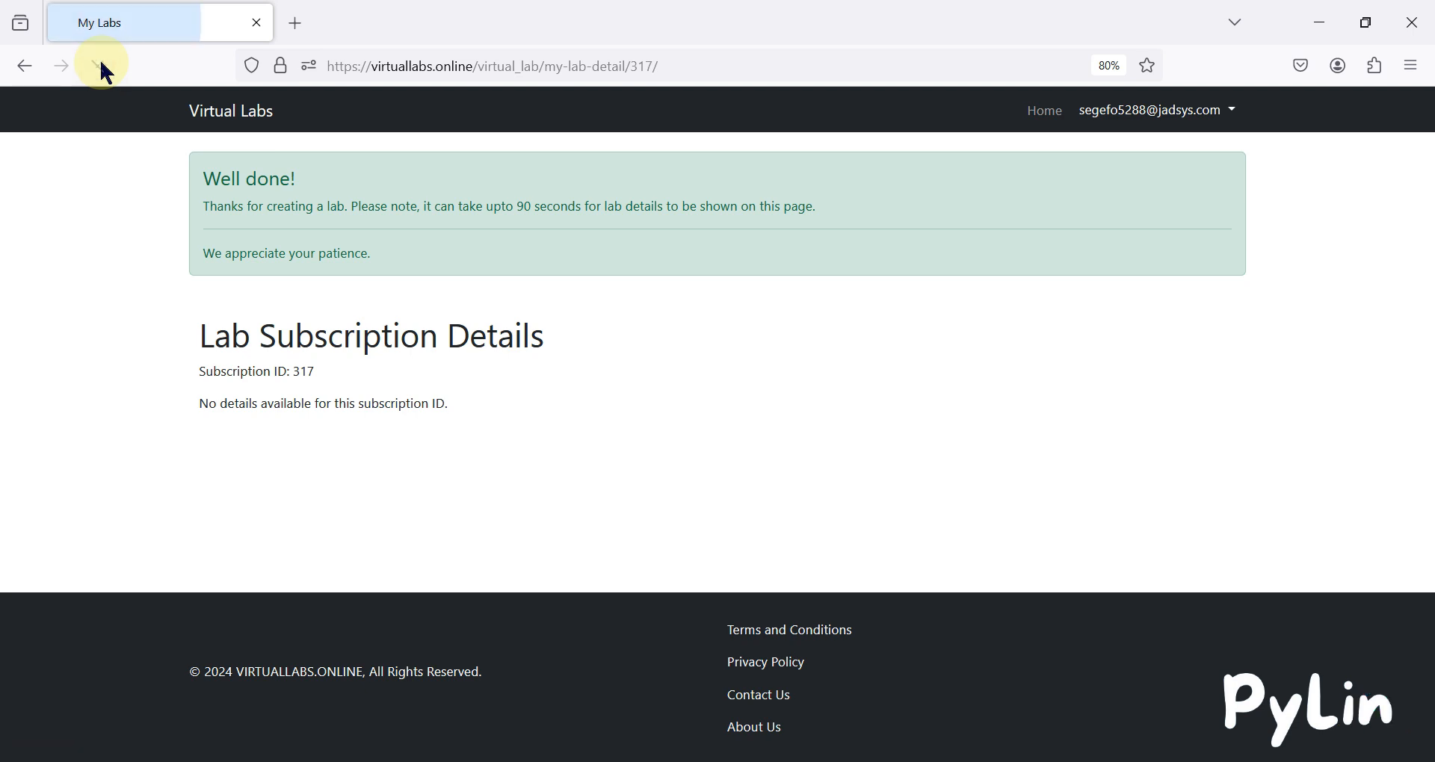
Reload until lab details appear and review the Grafana URL, username and password.
click(103, 67)
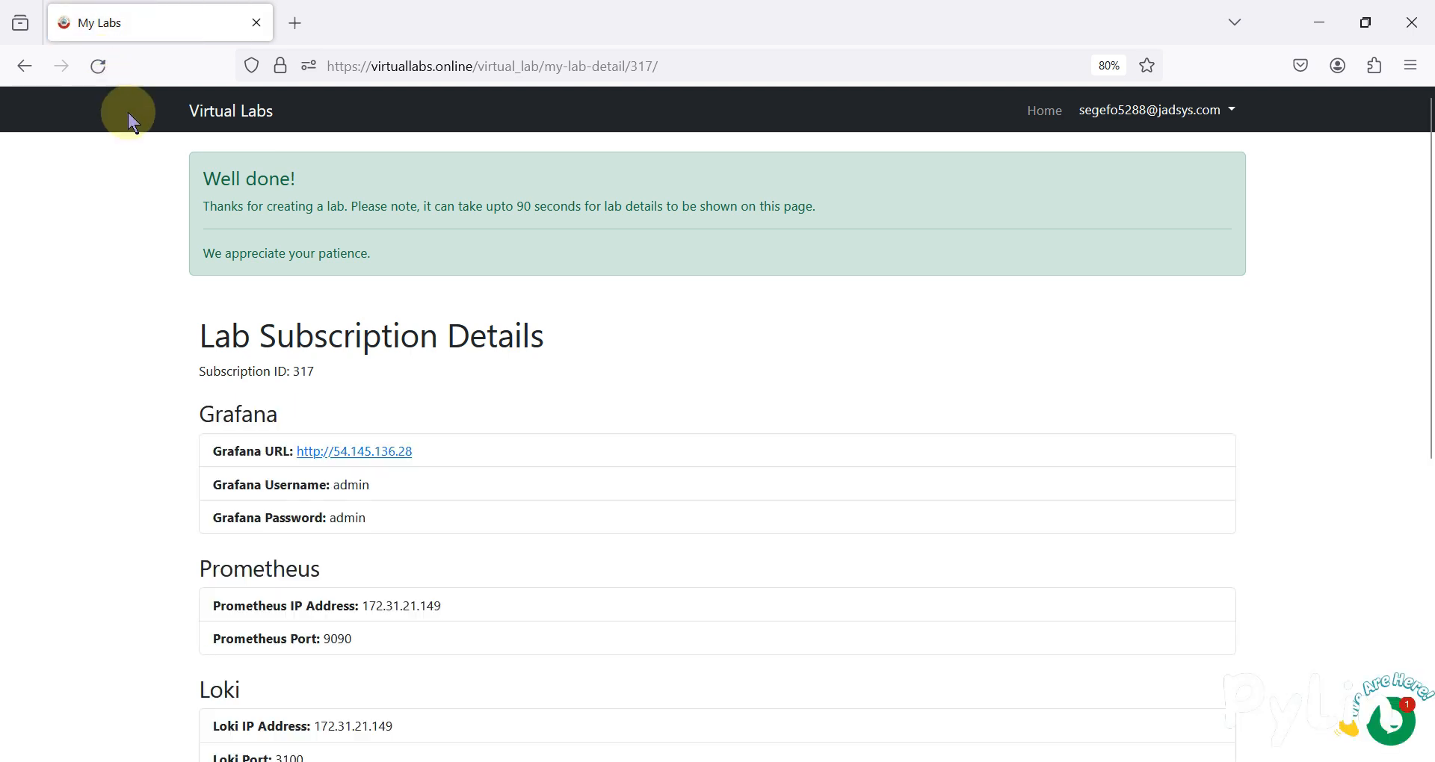
scroll(473, 333, down, 3)
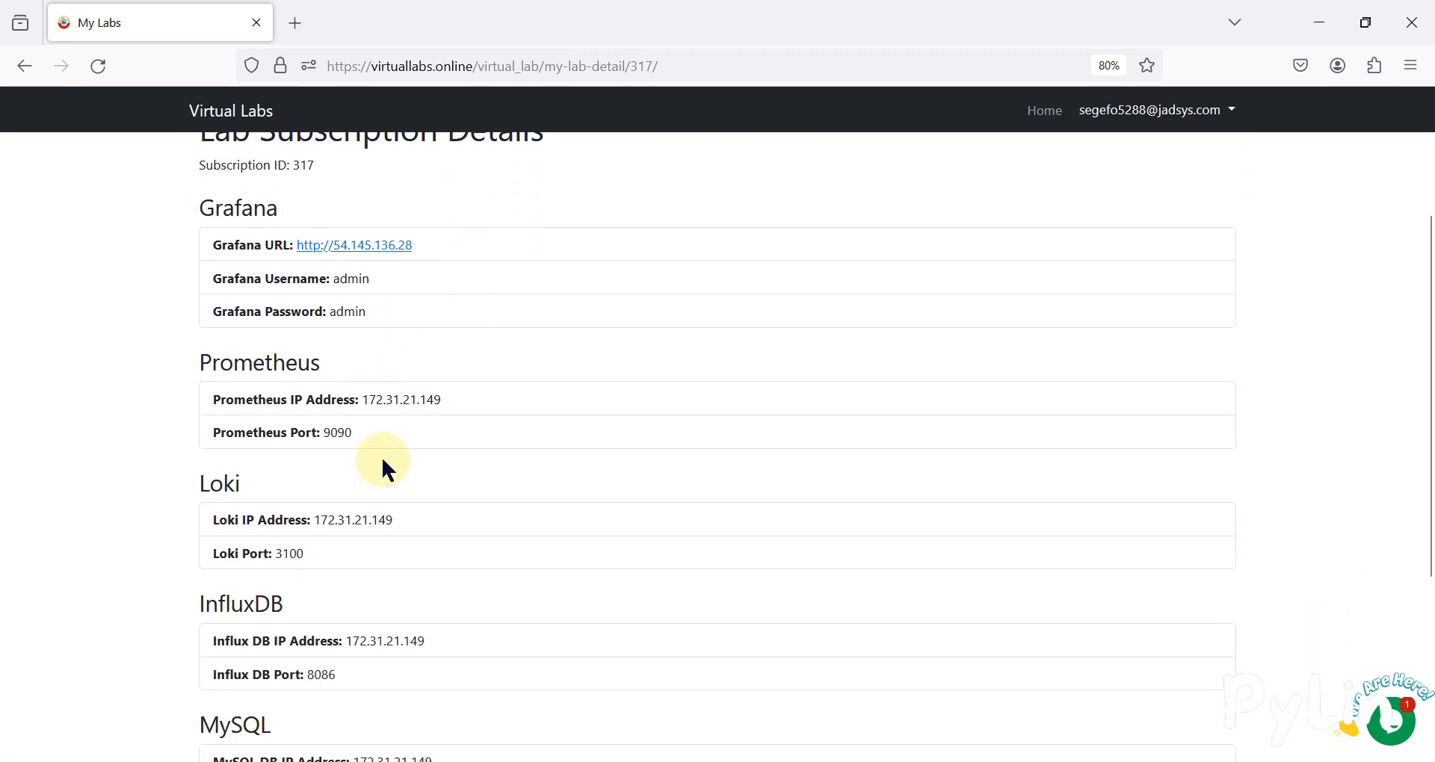
scroll(381, 456, up, 2)
double_click(239, 319)
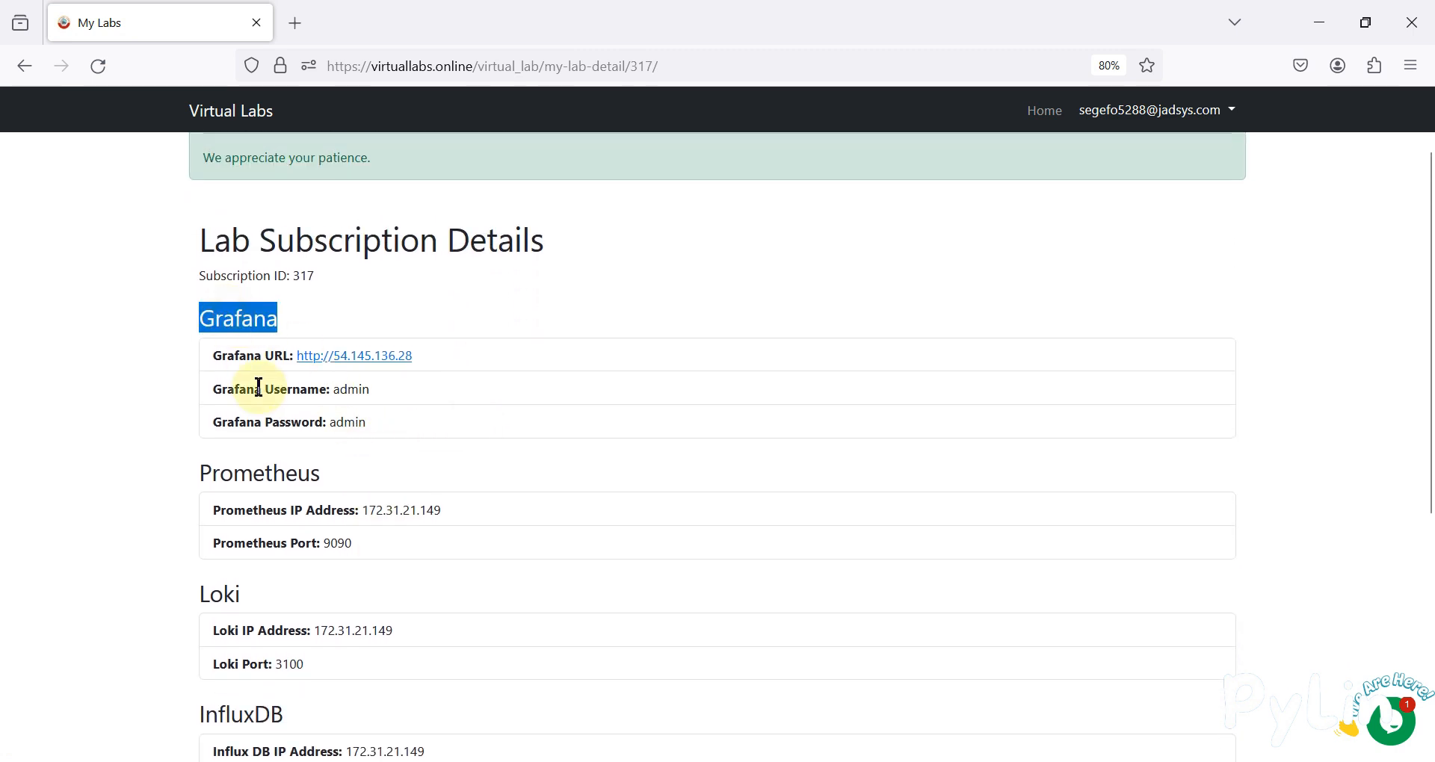
double_click(252, 358)
triple_click(253, 358)
triple_click(265, 391)
click(273, 421)
triple_click(273, 421)
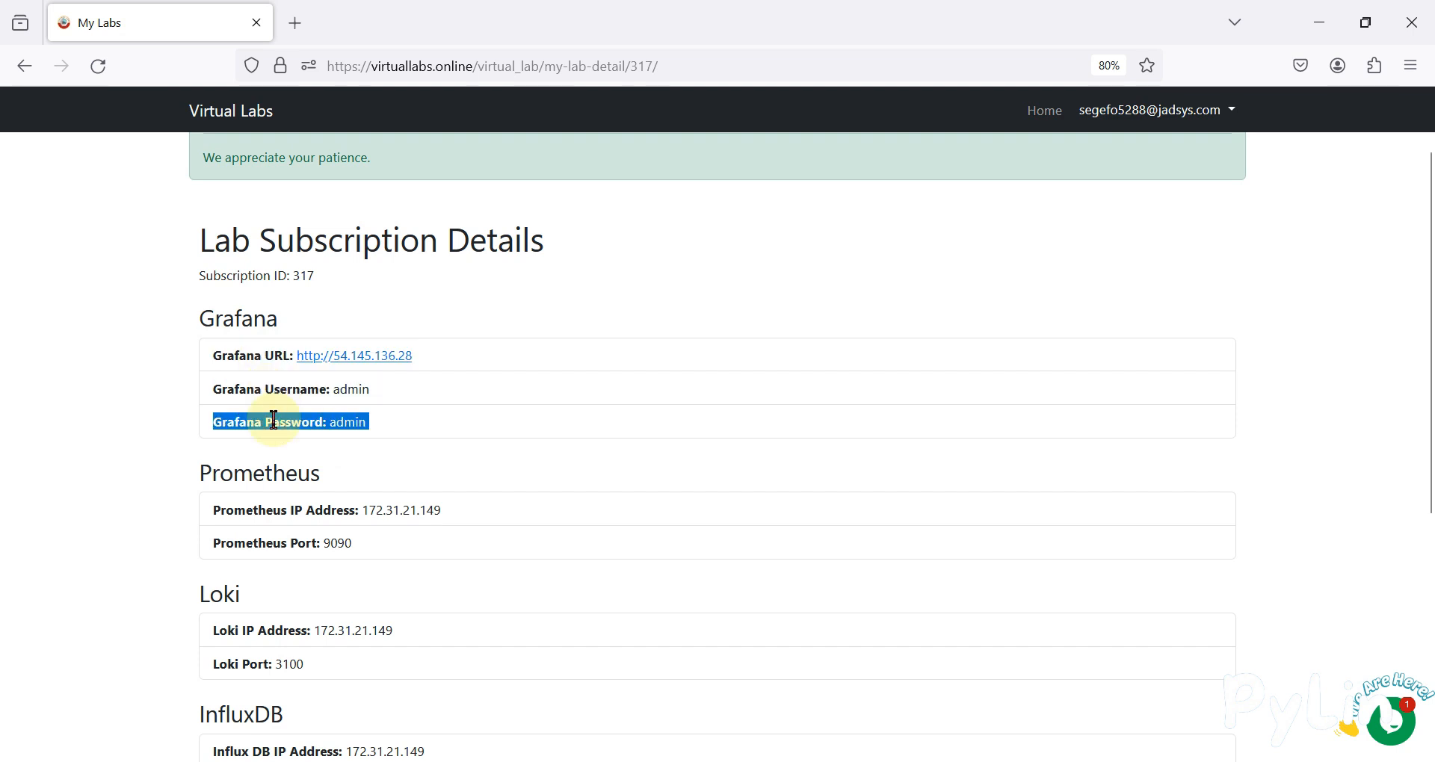
Review the Prometheus (port 9090) and Loki (port 3100) IP addresses and ports.
scroll(273, 421, down, 3)
double_click(266, 348)
click(350, 394)
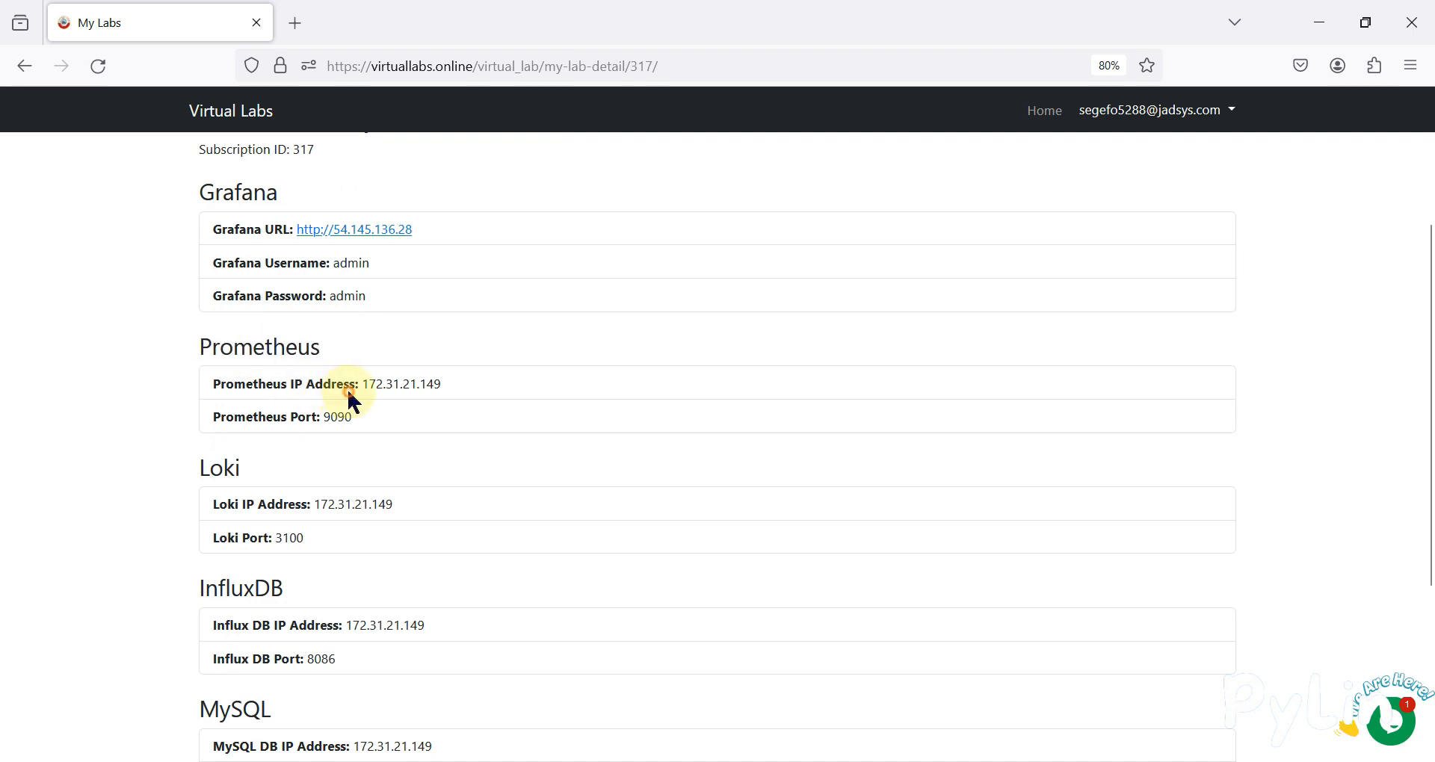
double_click(337, 417)
drag(448, 386, 342, 386)
double_click(346, 417)
scroll(346, 416, down, 2)
double_click(223, 366)
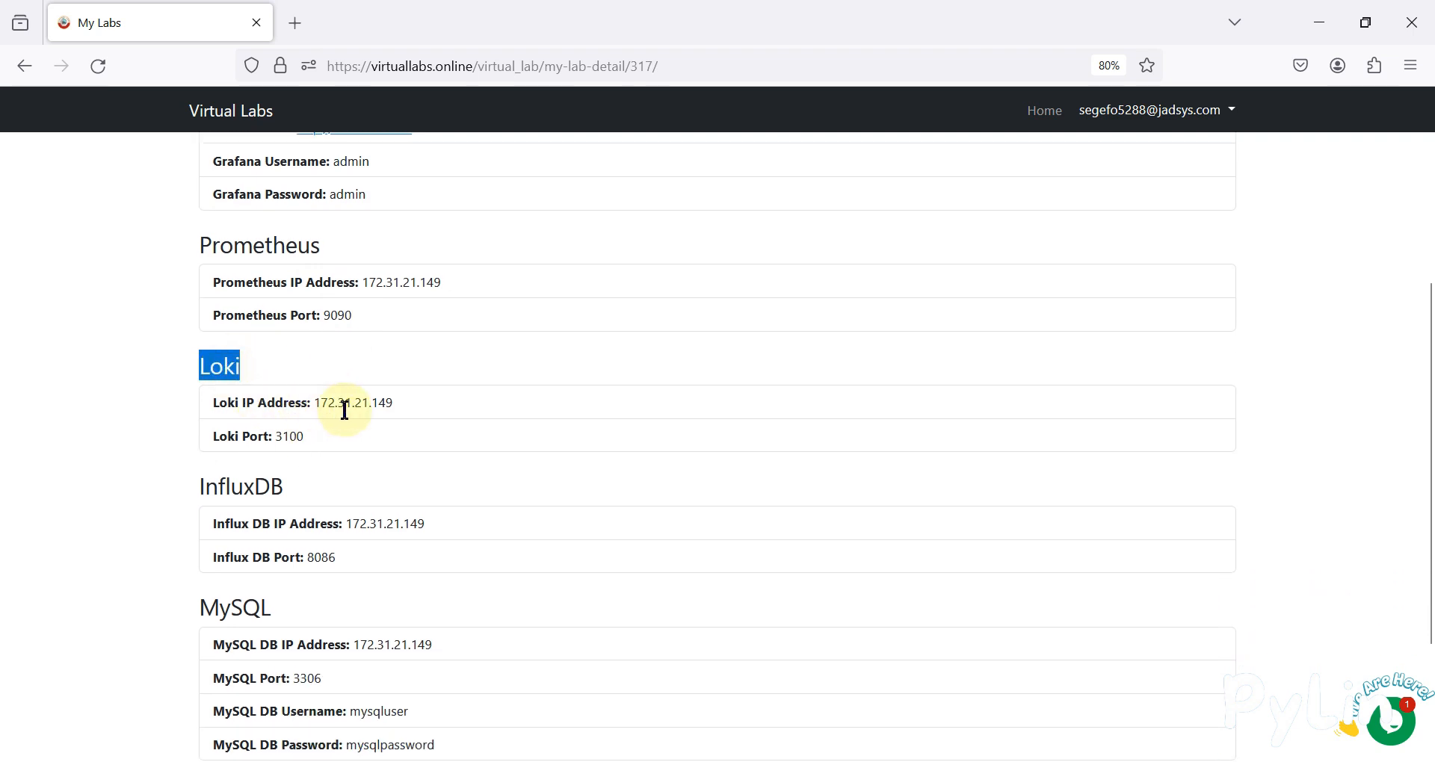
drag(398, 404, 314, 404)
double_click(284, 439)
Review the InfluxDB (port 8086) and MySQL (port 3306) IP addresses and ports.
scroll(345, 441, down, 3)
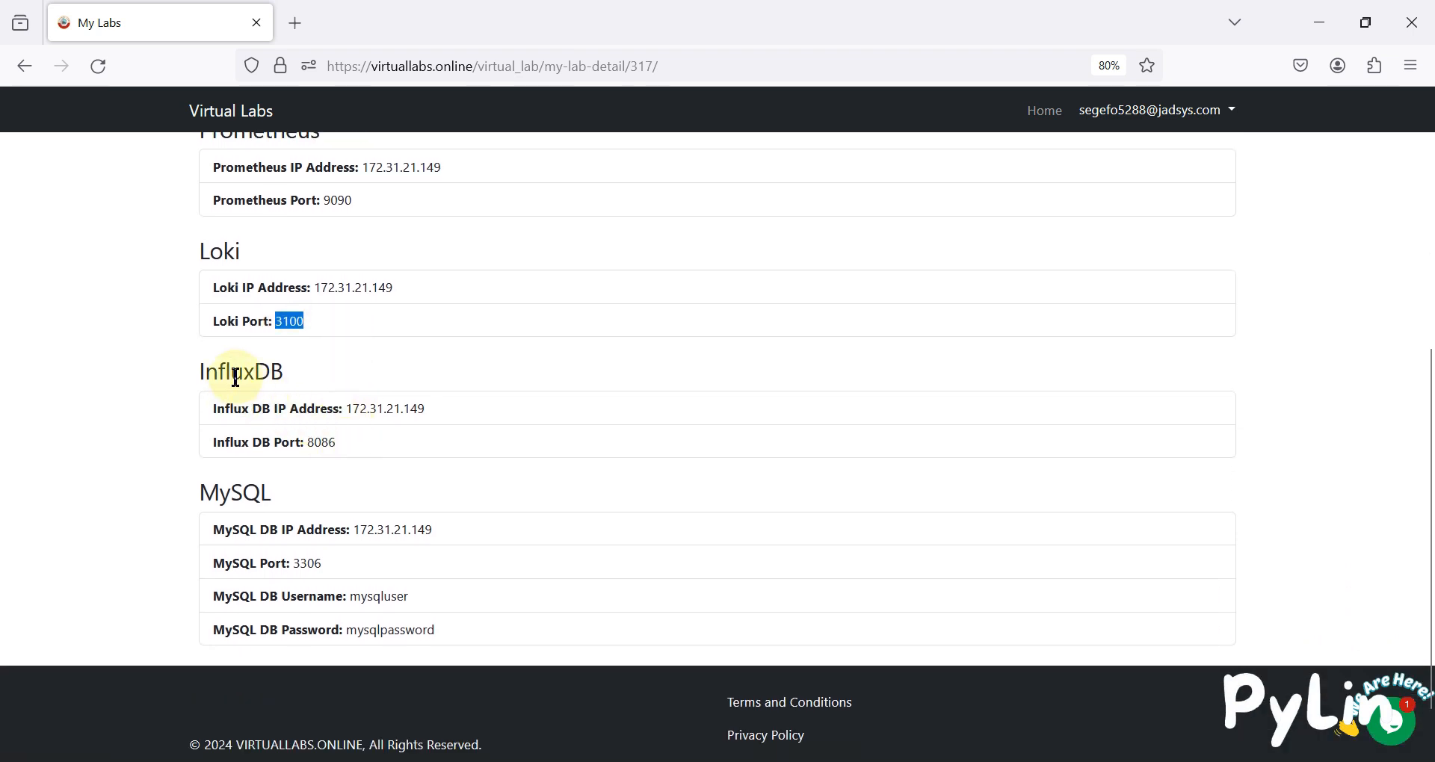
double_click(235, 374)
drag(442, 407, 342, 408)
double_click(322, 443)
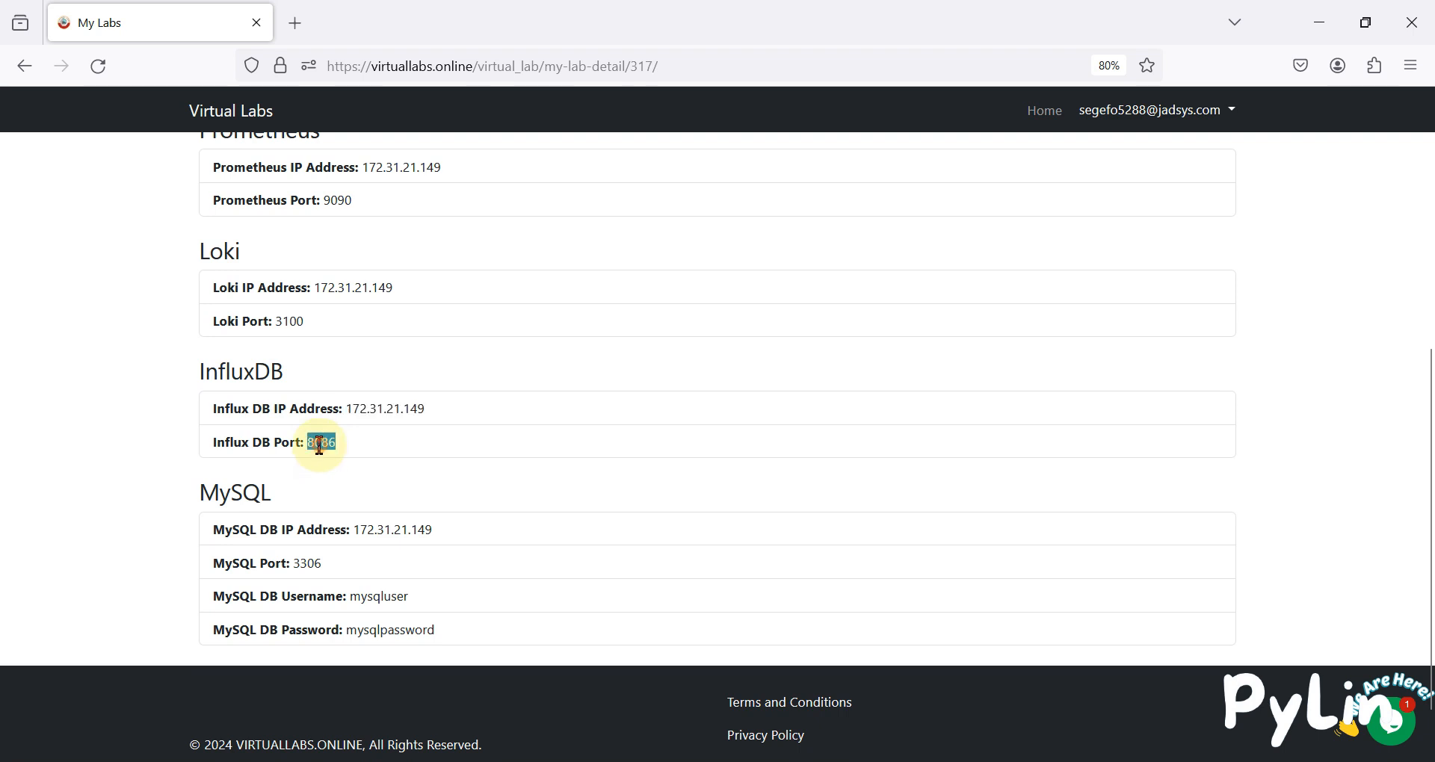
double_click(232, 488)
drag(441, 530, 351, 530)
click(311, 562)
double_click(311, 563)
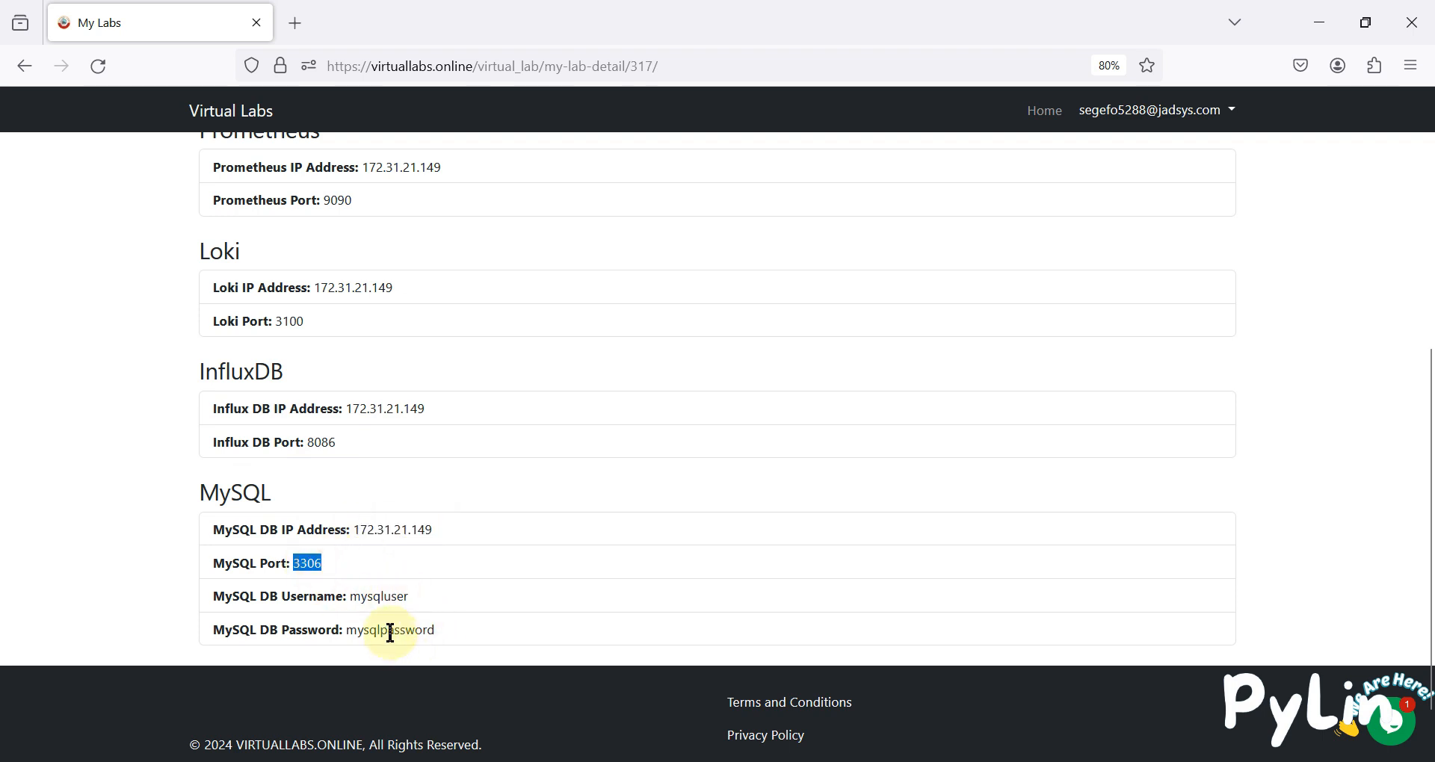
Open the Grafana URL in a new browser tab.
scroll(423, 559, up, 6)
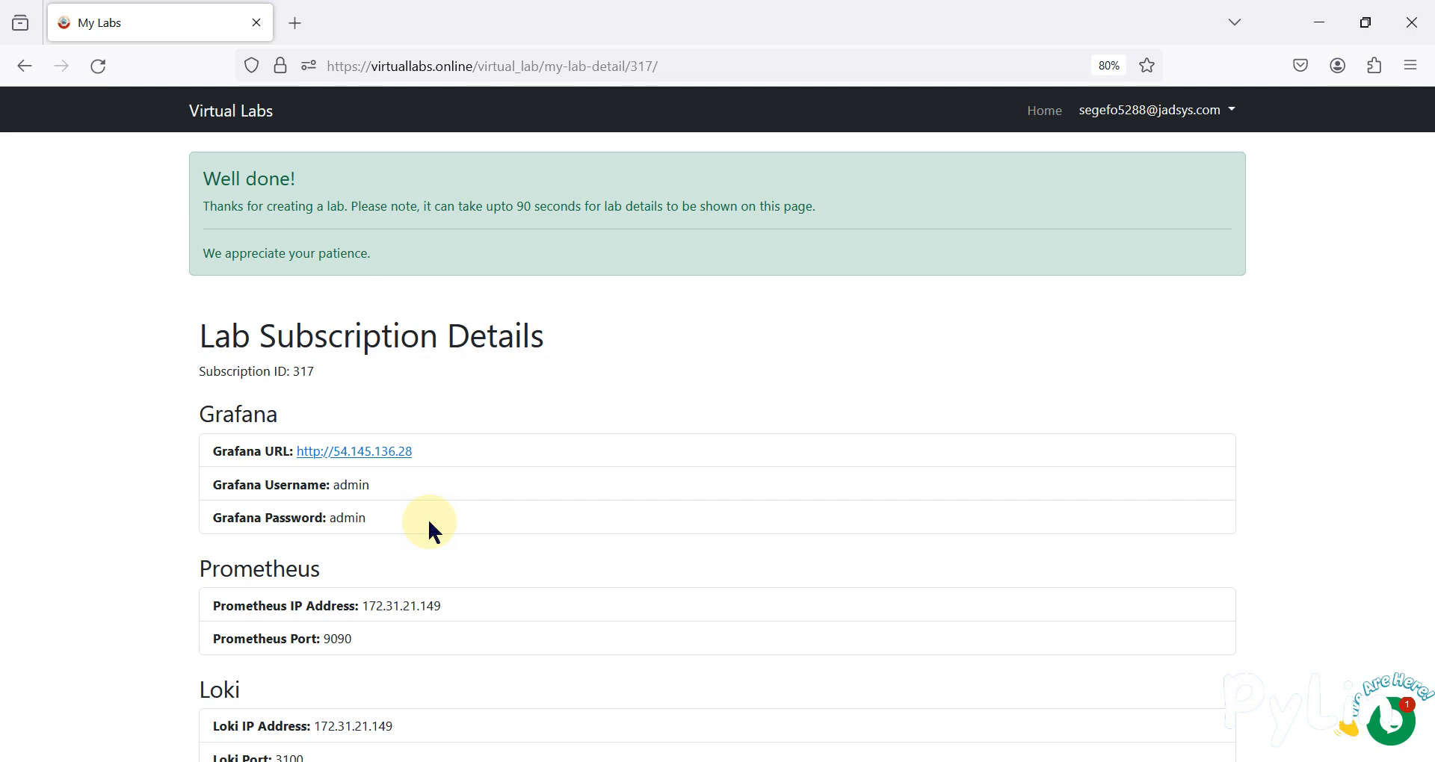
scroll(429, 523, down, 6)
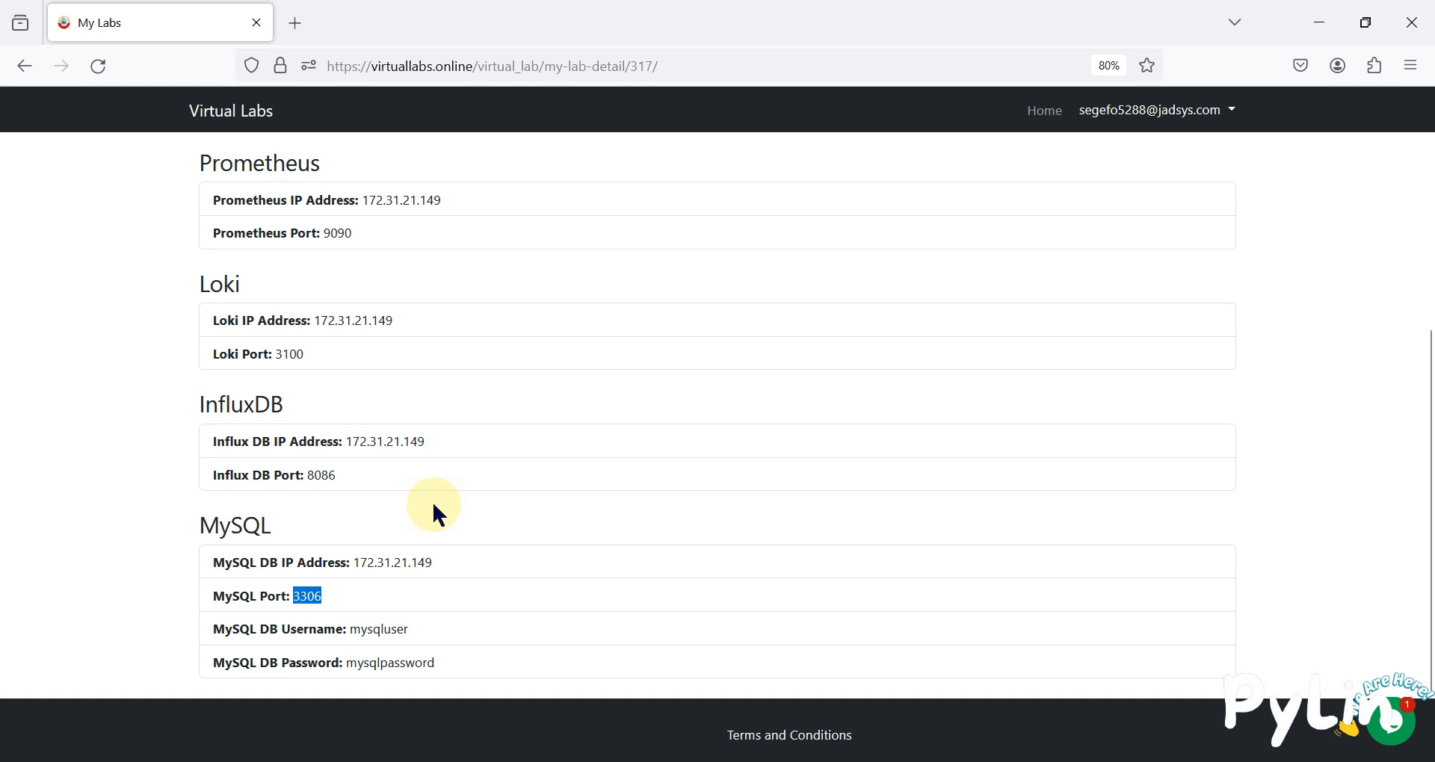
scroll(296, 552, up, 5)
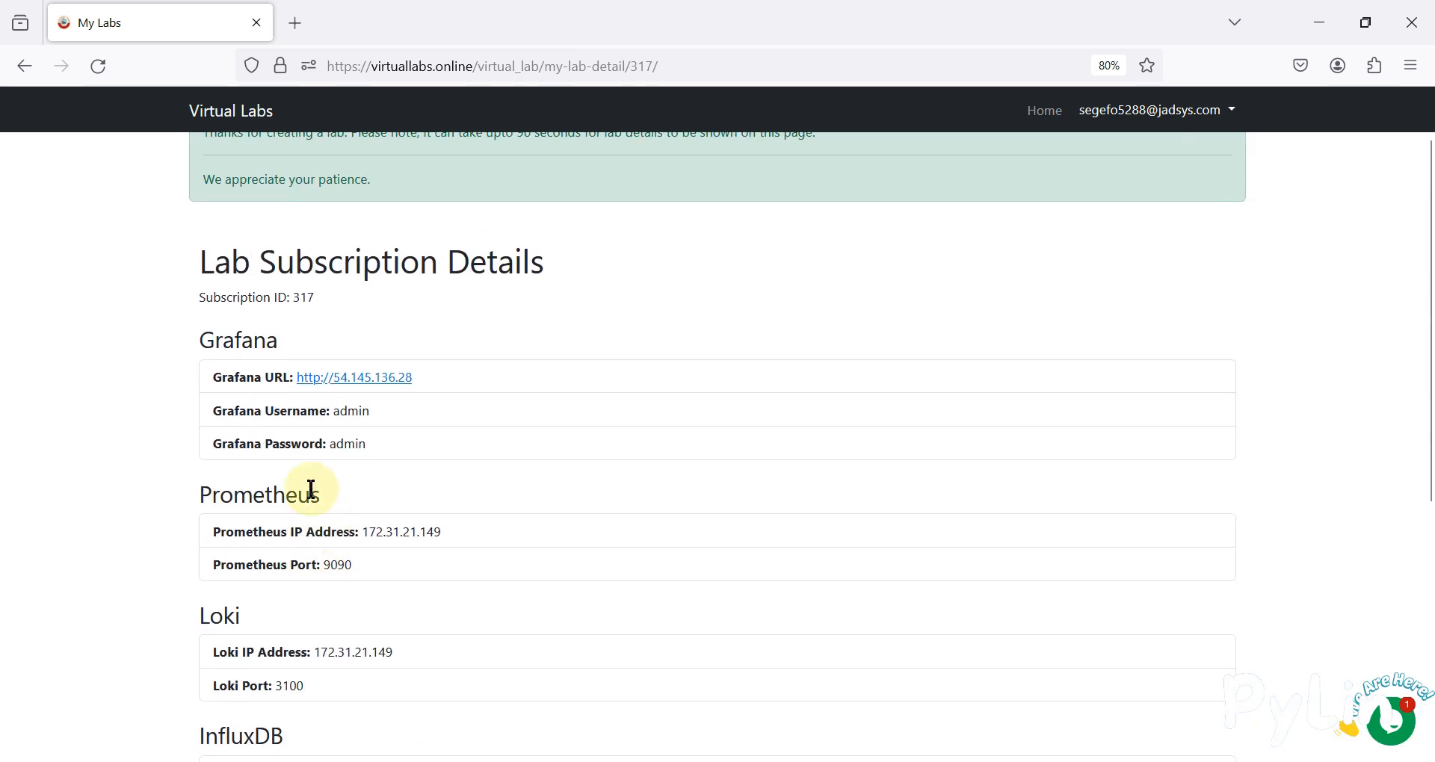
right_click(362, 377)
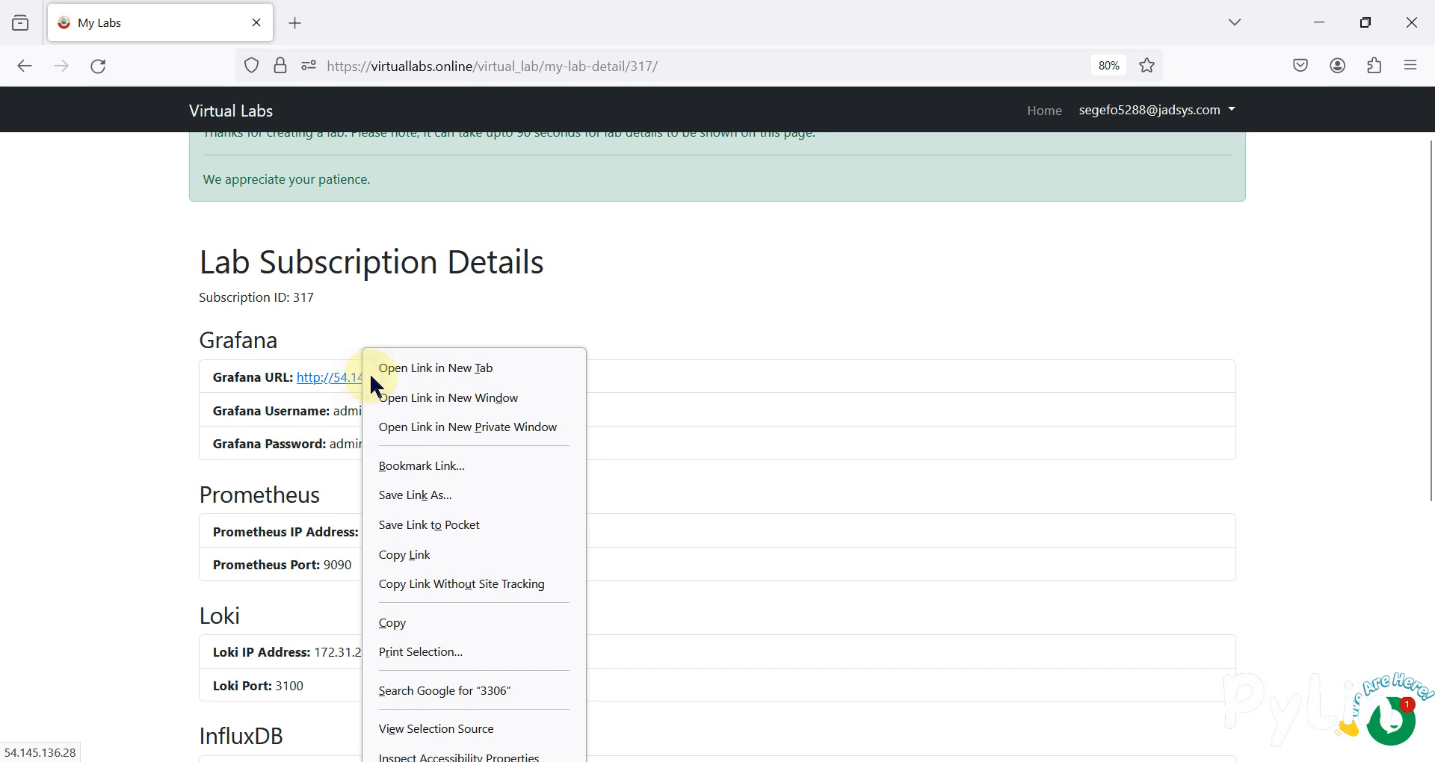
click(416, 370)
scroll(346, 513, down, 3)
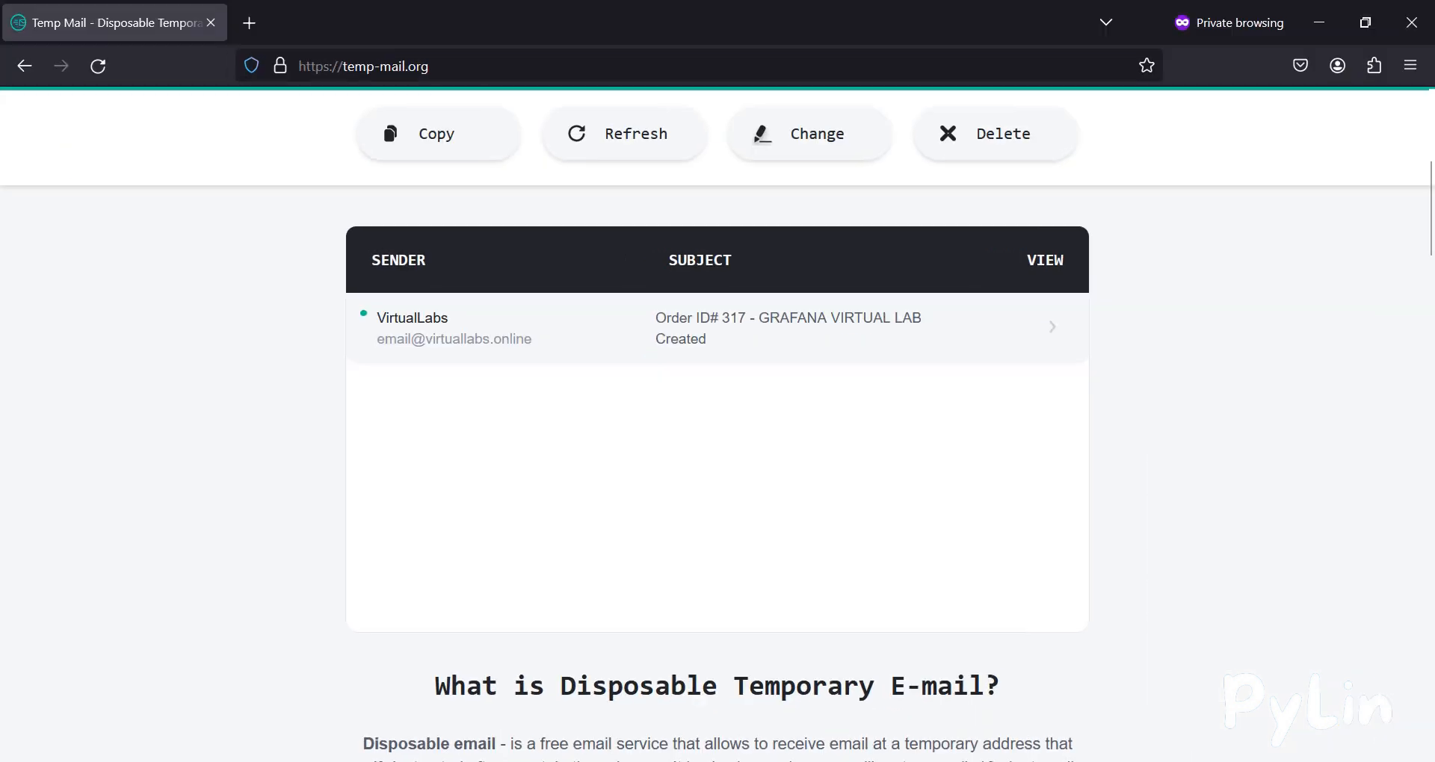
Open the VirtualLabs lab-created email in Temp Mail and review its Grafana login details.
scroll(599, 343, down, 1)
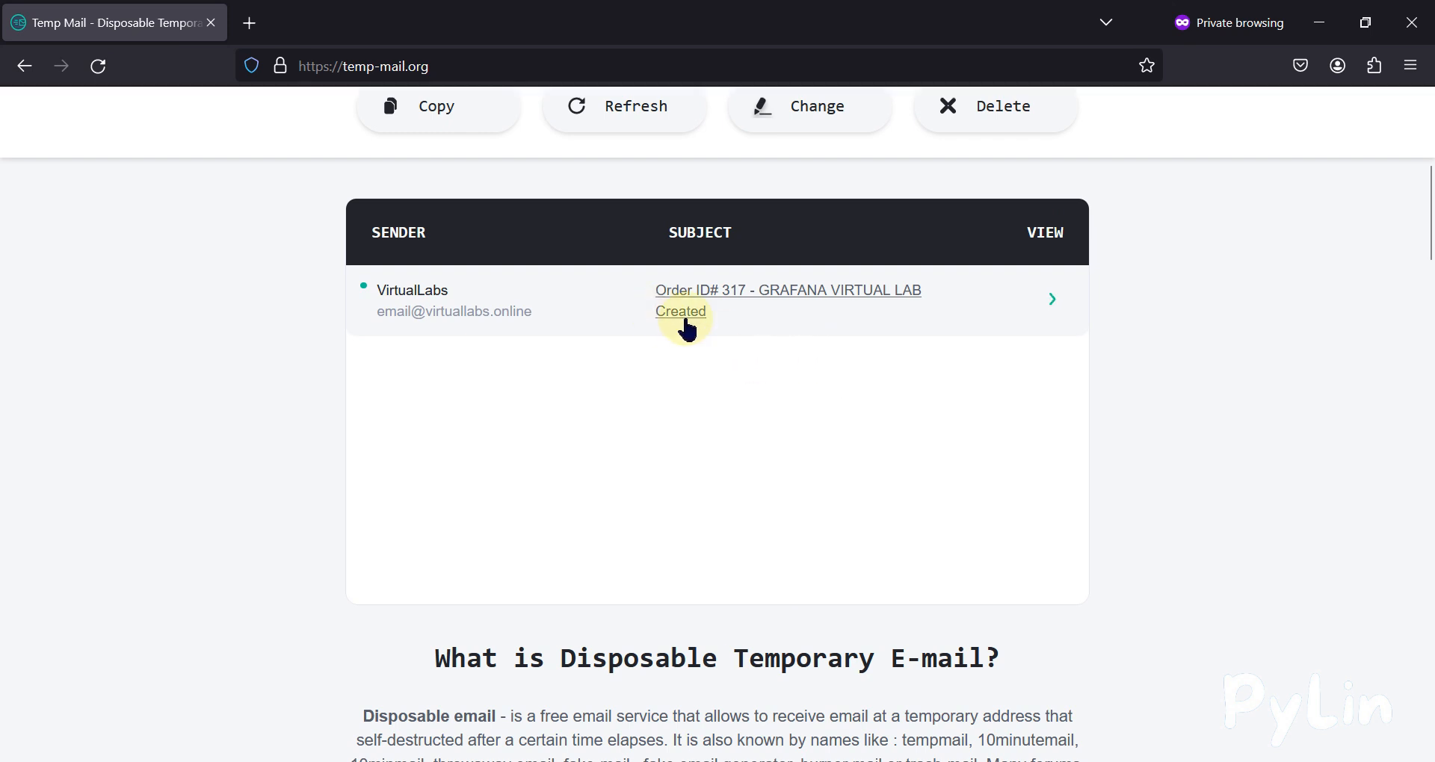
click(1056, 300)
scroll(858, 440, down, 10)
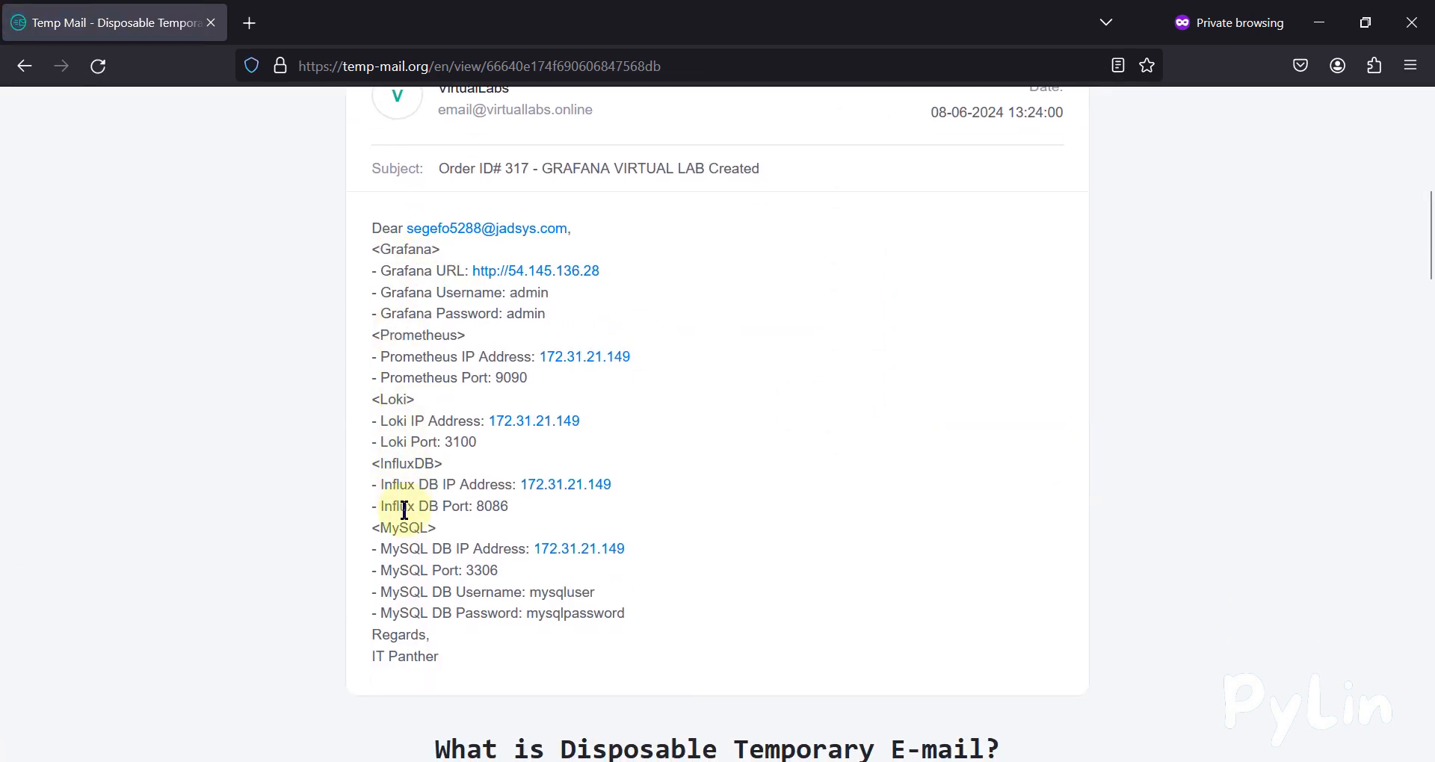
drag(657, 615, 373, 249)
double_click(523, 297)
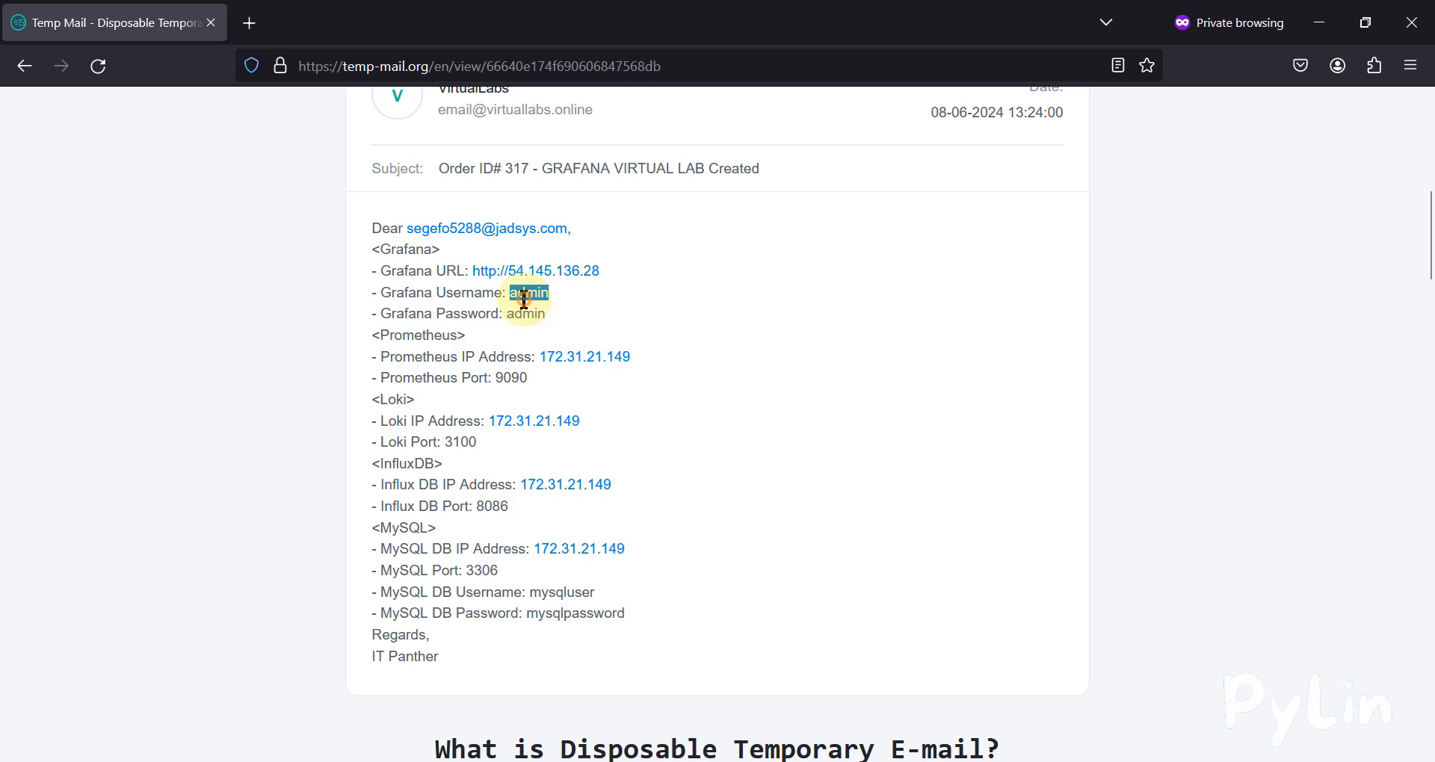
double_click(526, 314)
scroll(909, 366, up, 3)
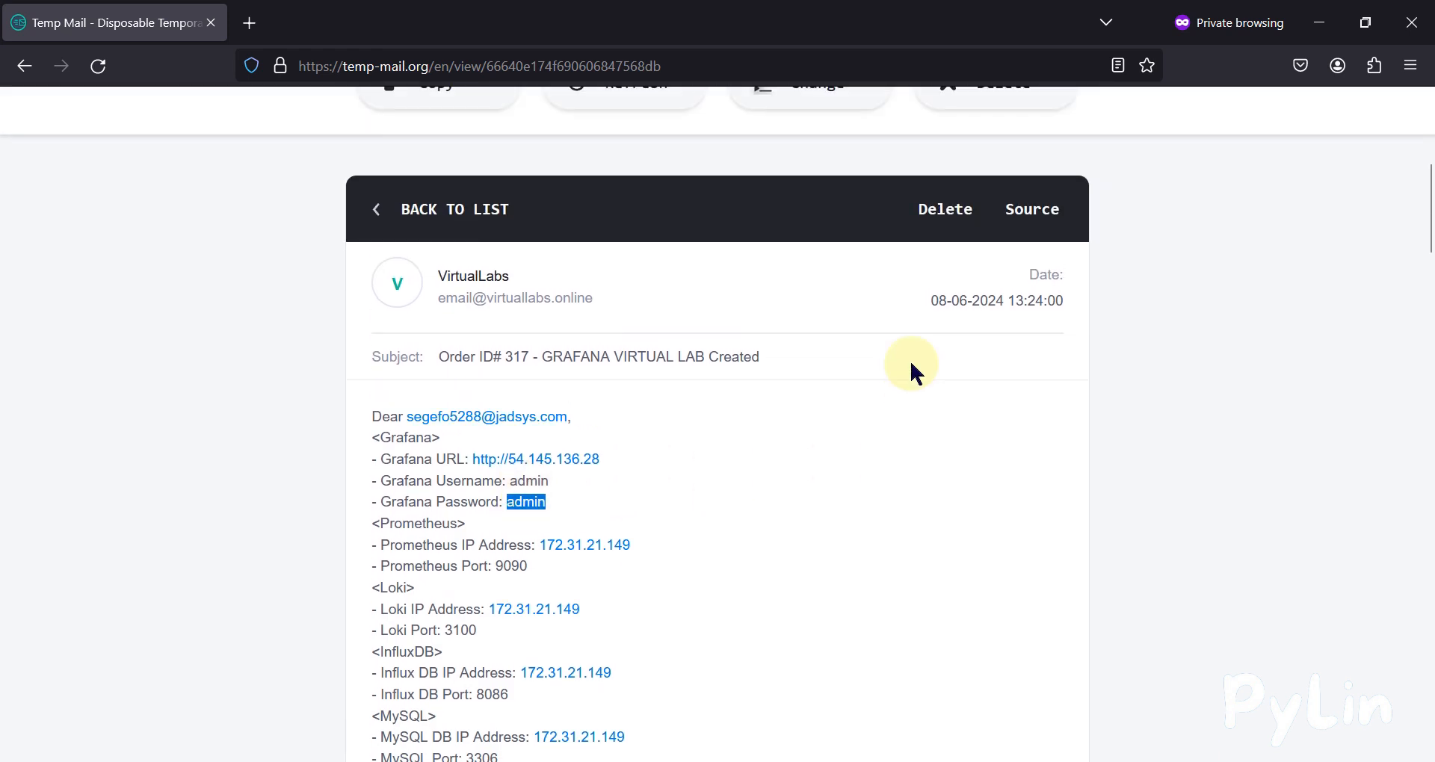
scroll(887, 487, up, 6)
scroll(888, 482, down, 3)
scroll(888, 490, down, 3)
scroll(889, 490, down, 3)
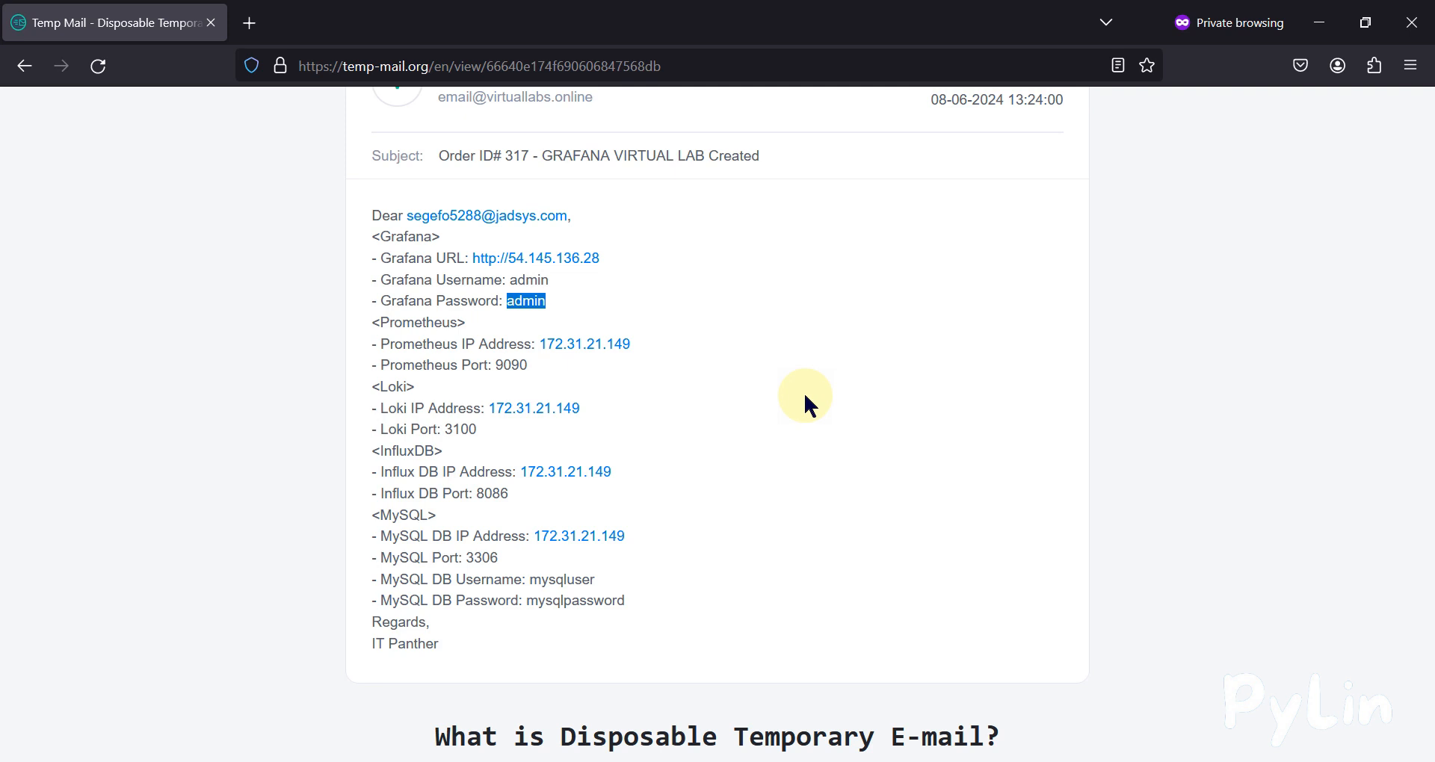
scroll(805, 396, up, 3)
scroll(804, 392, up, 2)
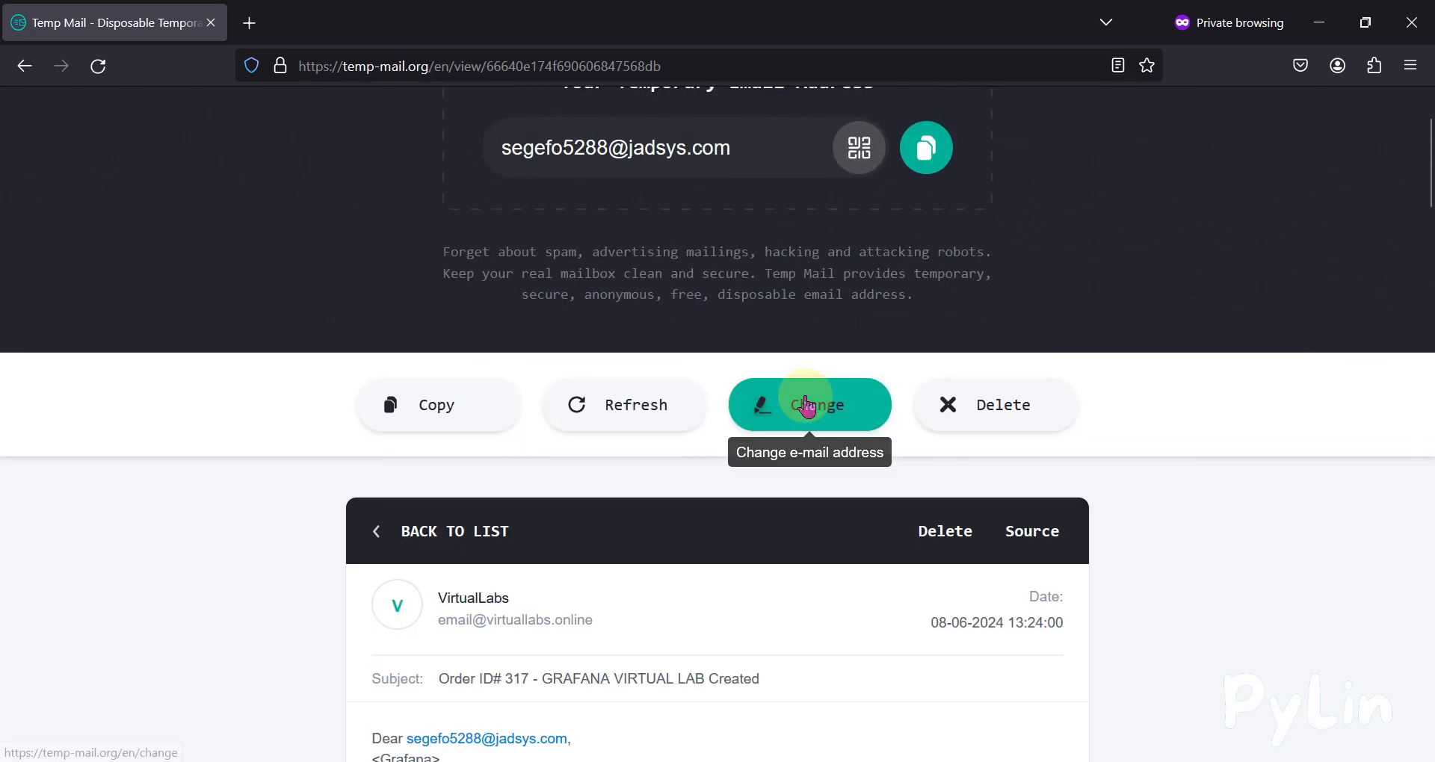
Minimize Temp Mail and recheck the Grafana username and password on the lab details page.
click(1324, 13)
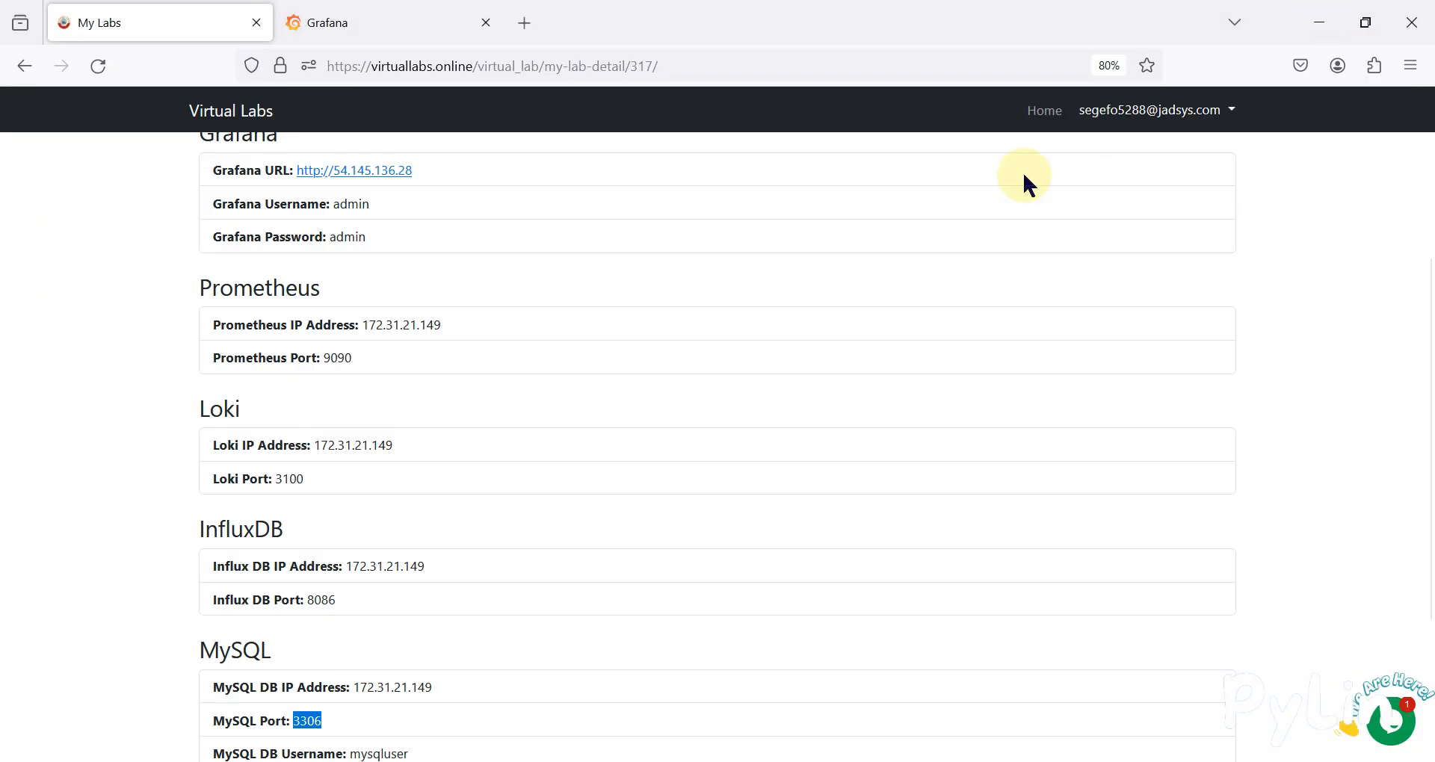
scroll(366, 433, up, 3)
click(378, 27)
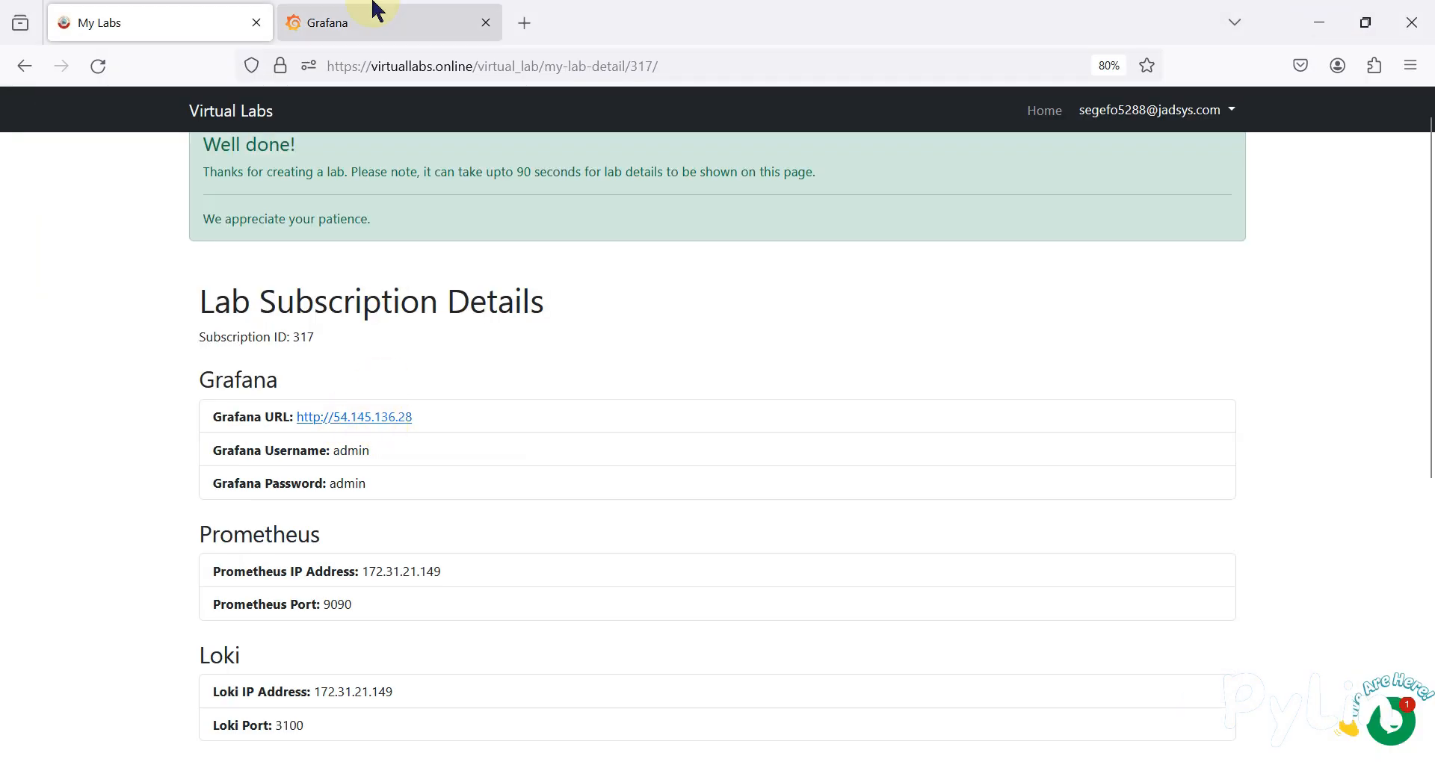
click(105, 24)
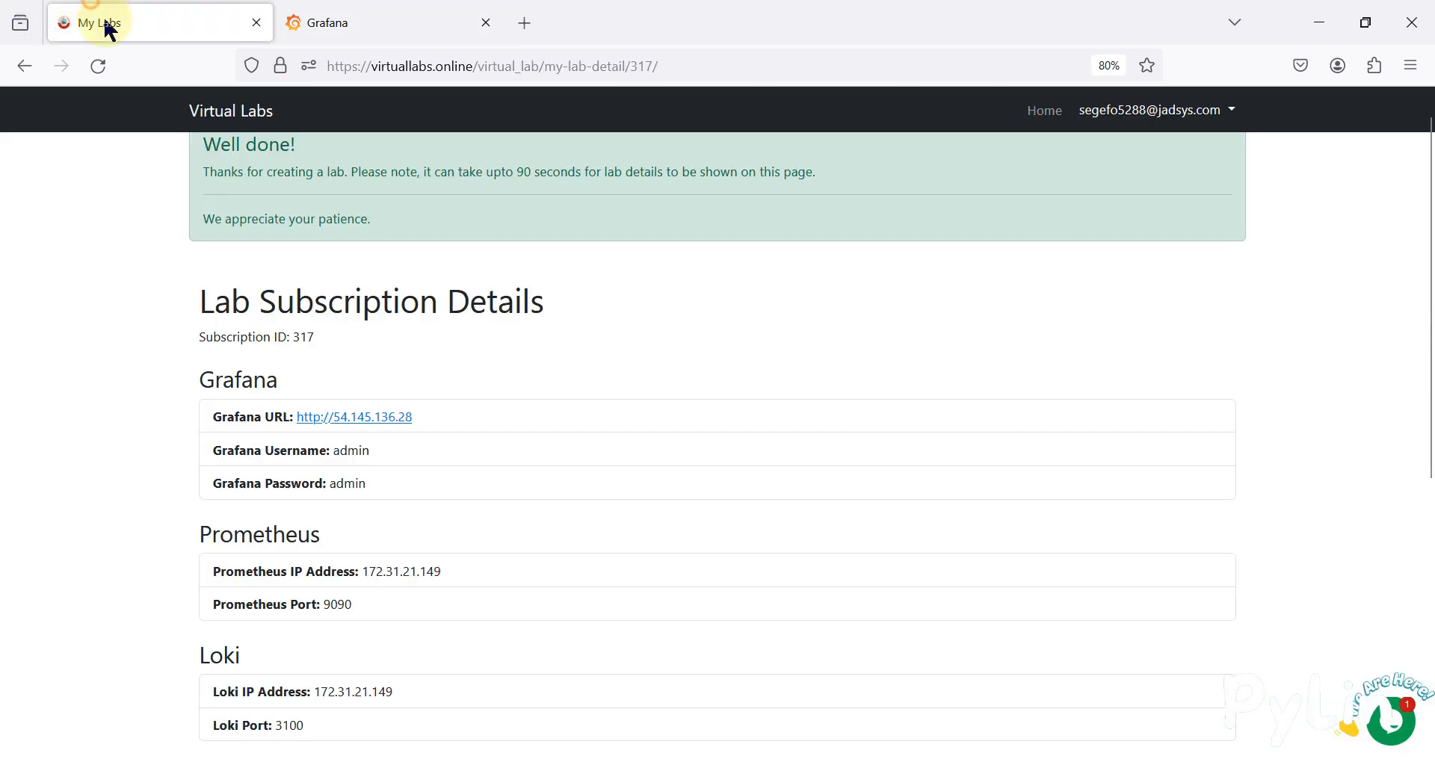
double_click(351, 452)
double_click(348, 483)
Log in to Grafana with the lab's default admin credentials.
click(382, 10)
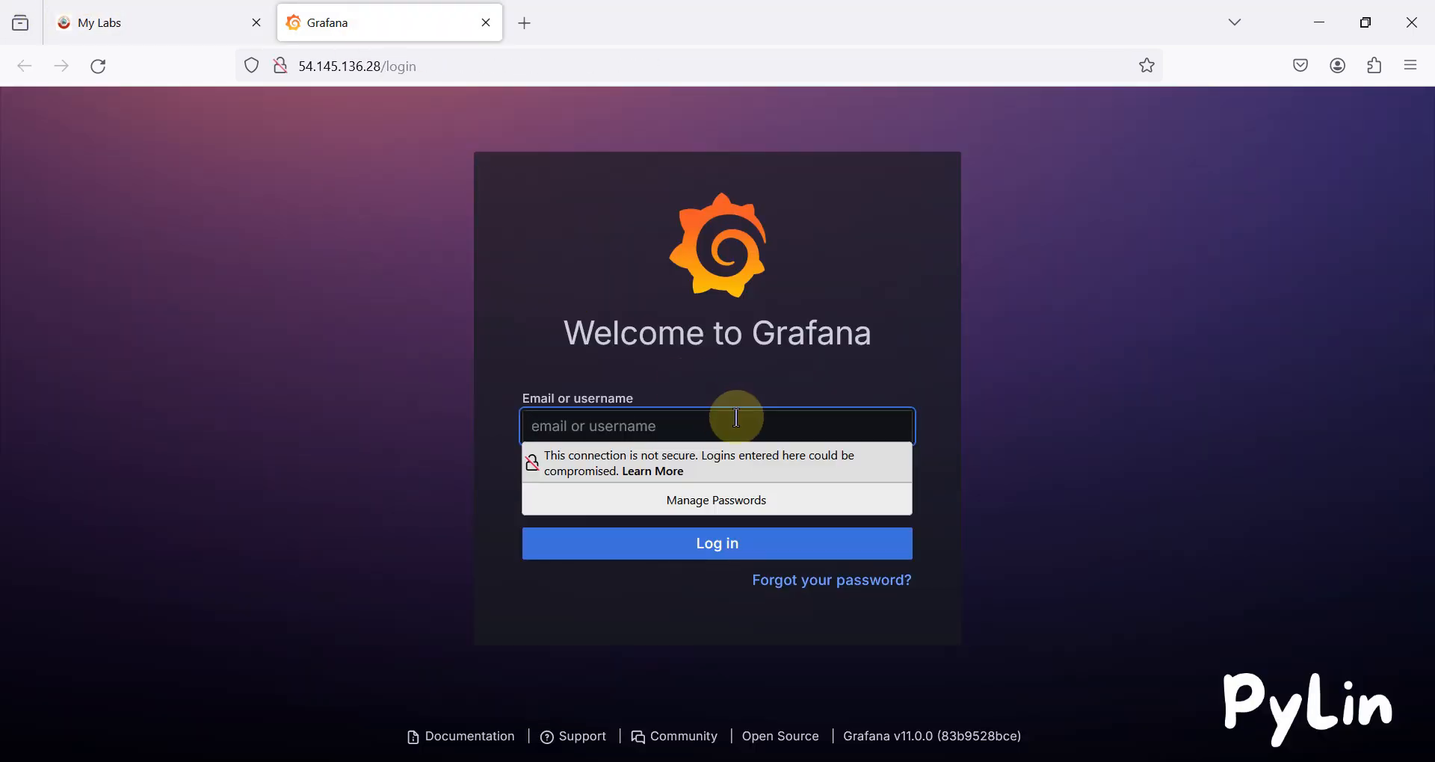
text(admin)
key(Tab)
text(ad)
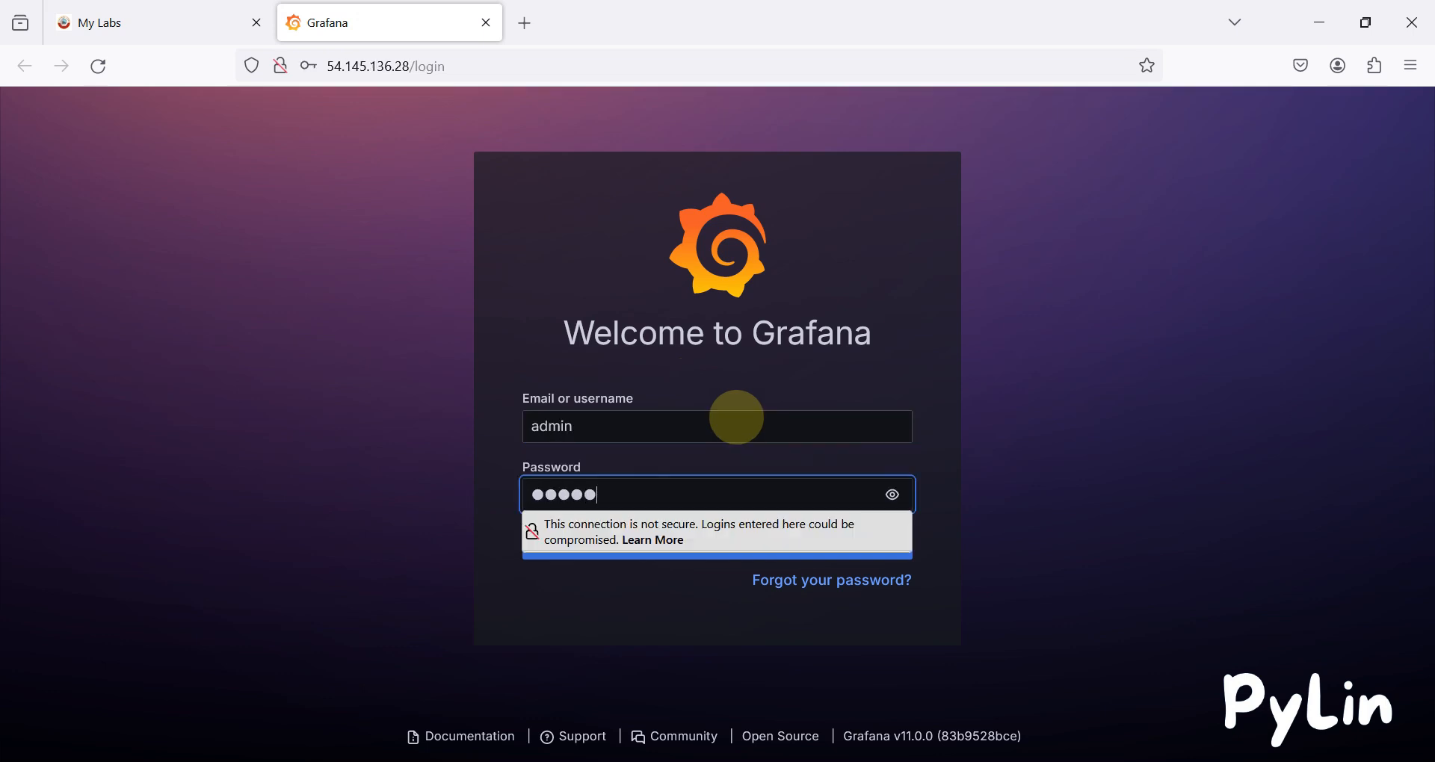
key(Return)
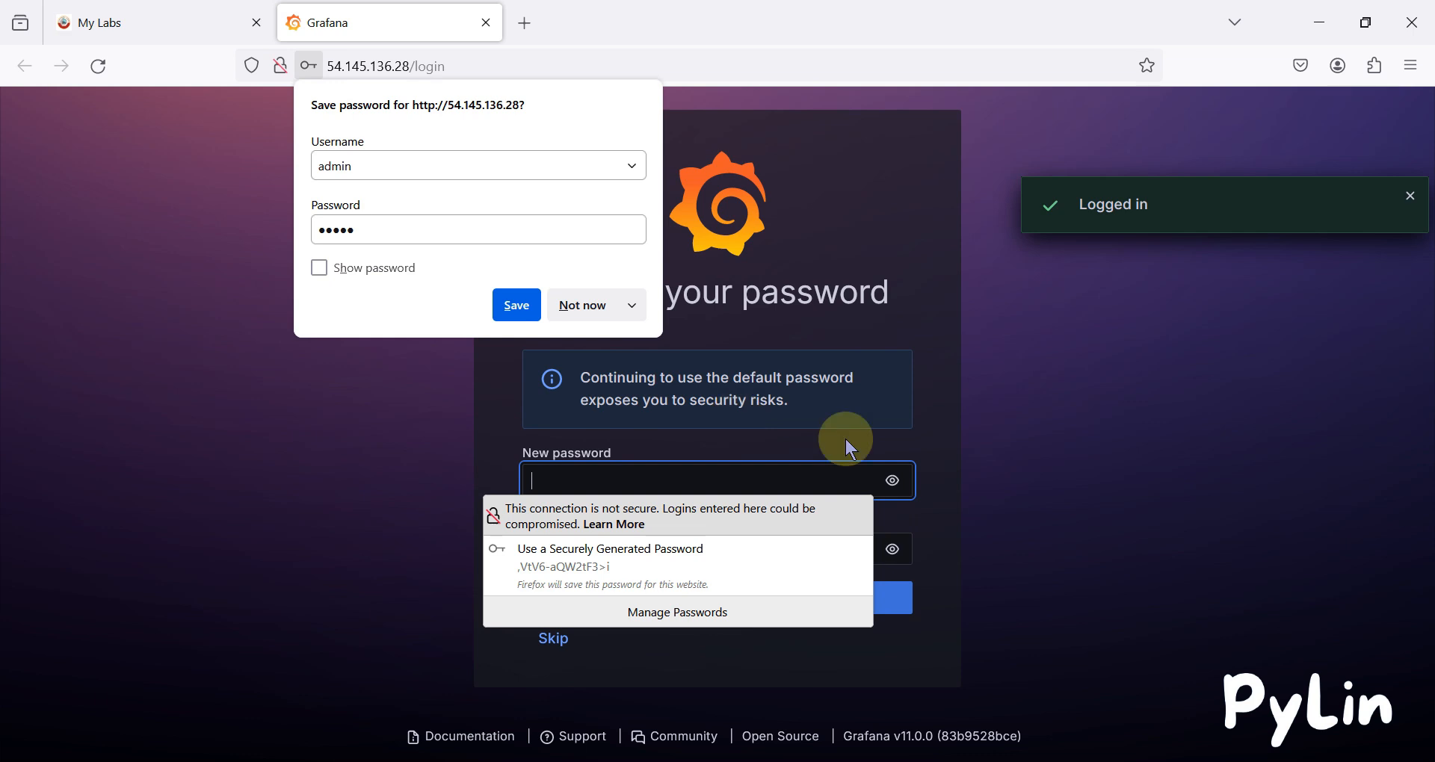
Decline Firefox's password saving and skip updating the default password.
click(582, 306)
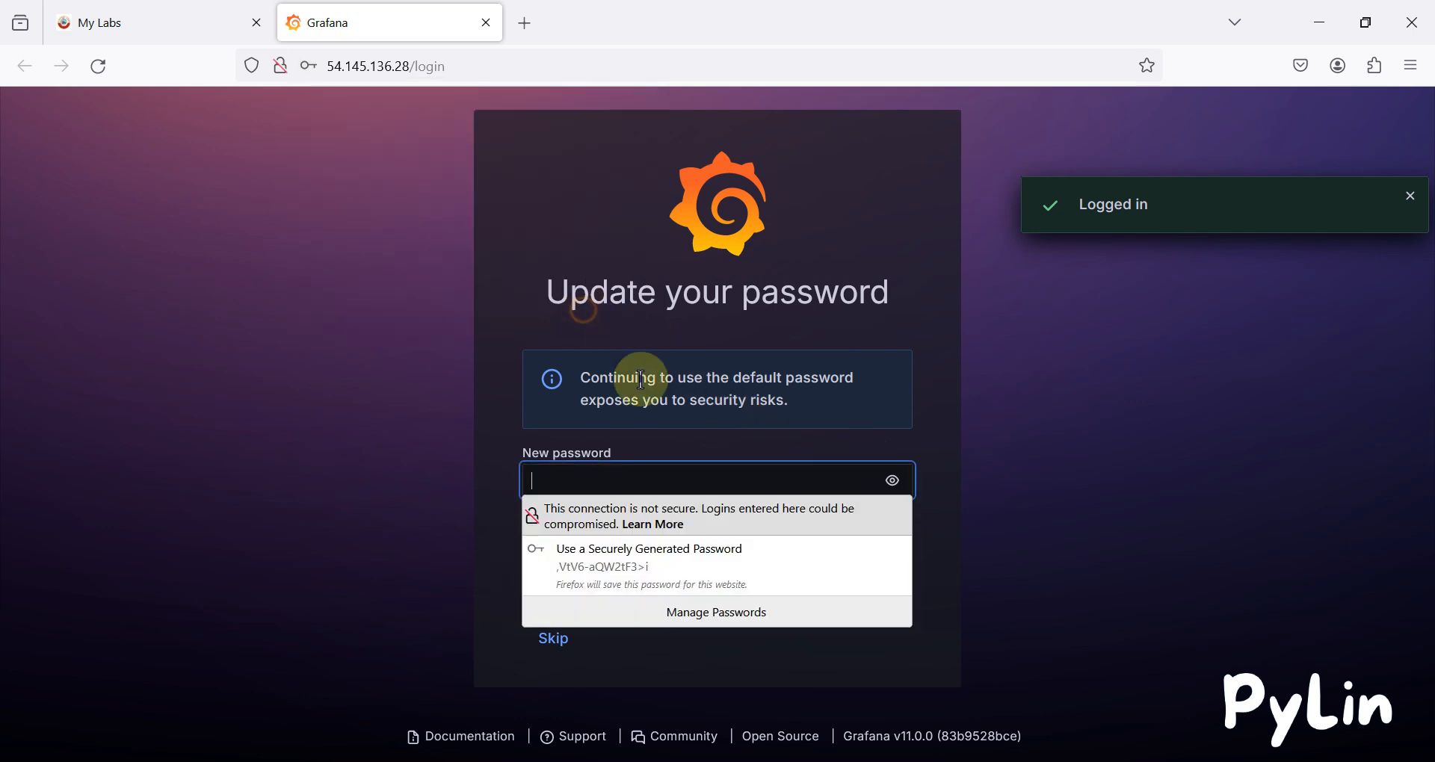
click(1039, 548)
click(540, 648)
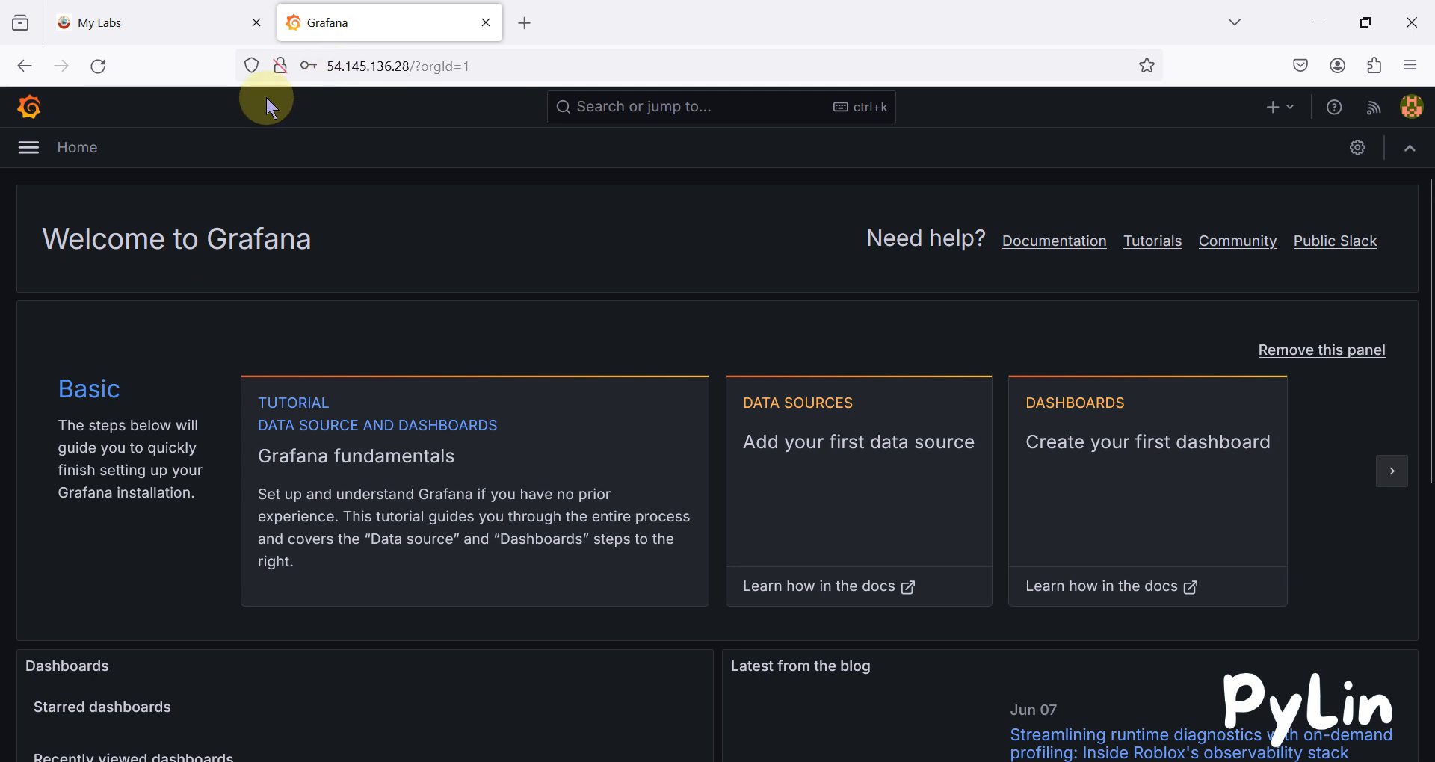
click(164, 25)
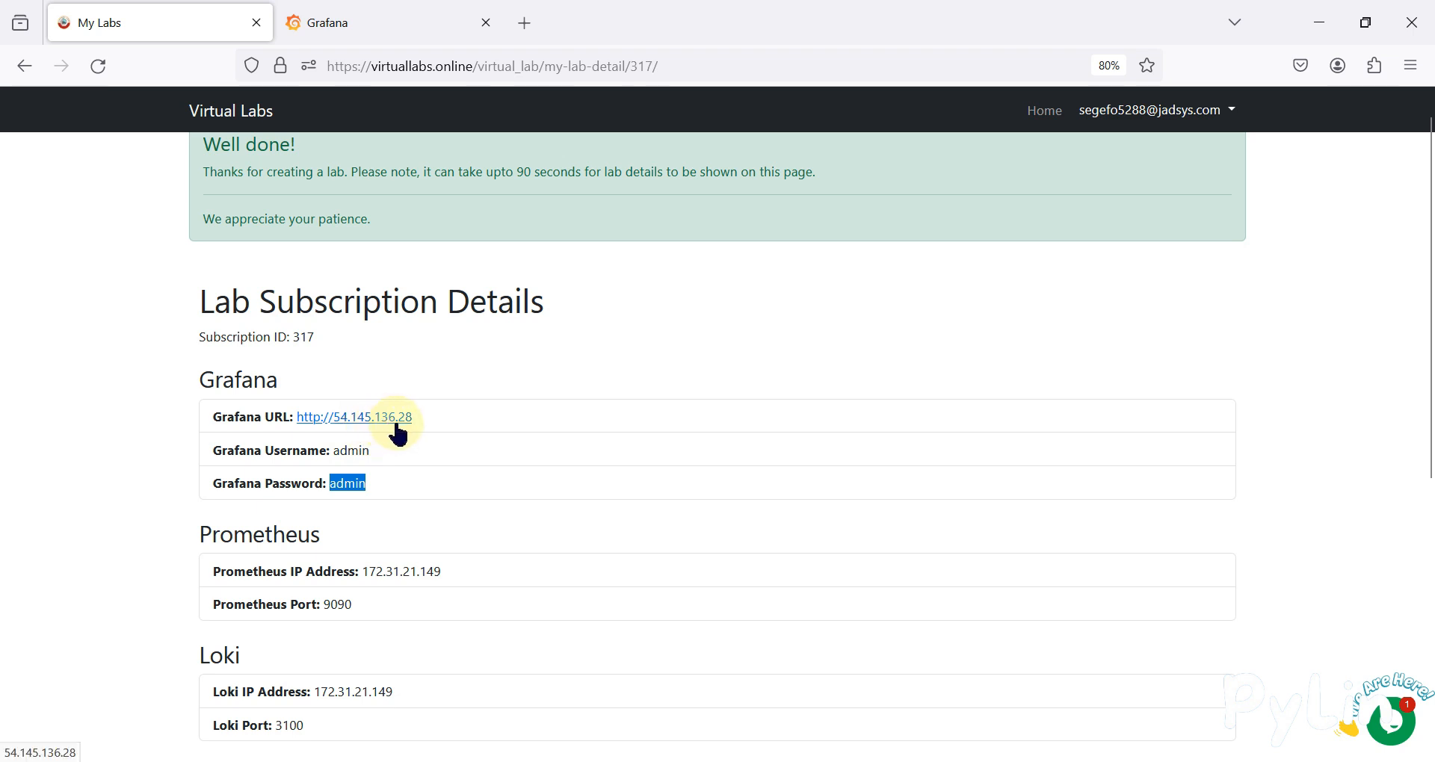
click(376, 11)
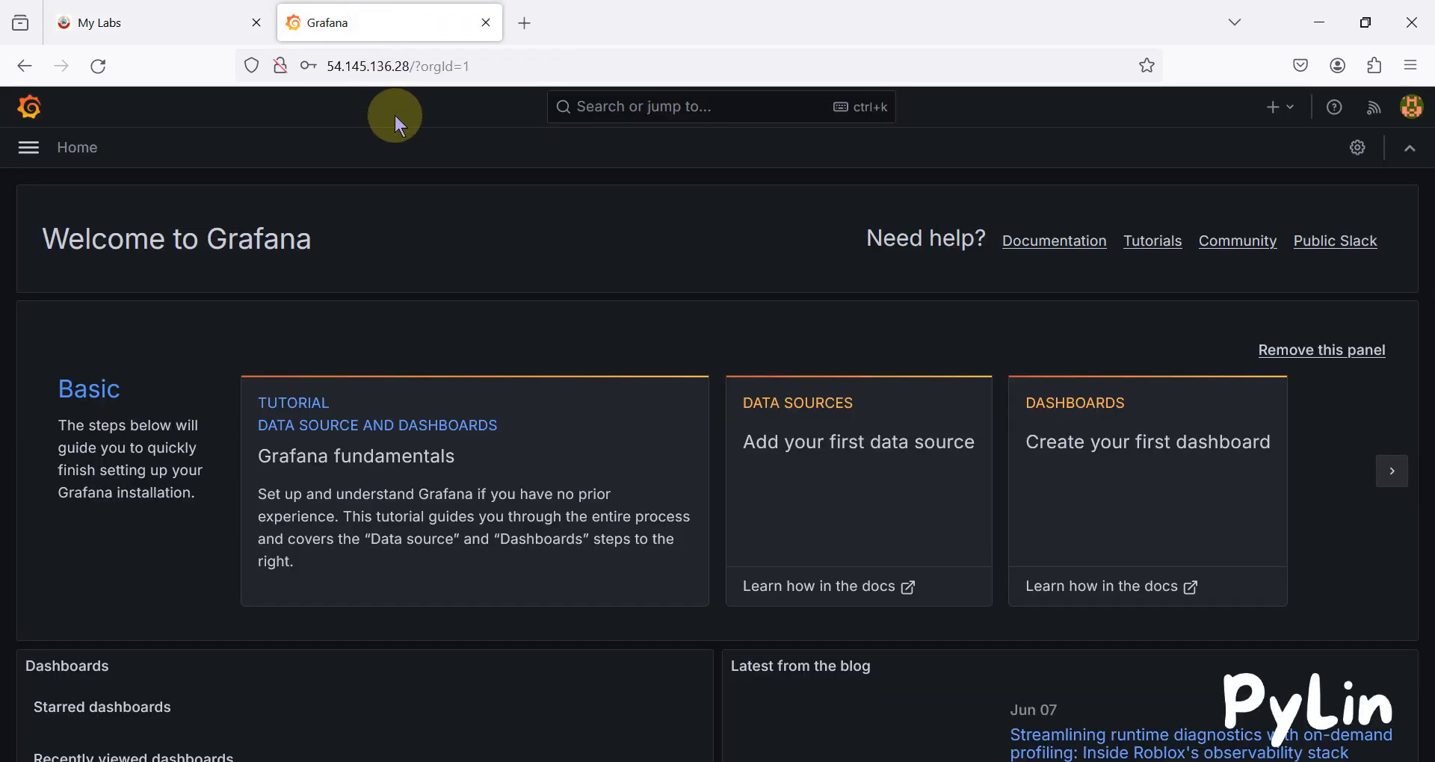
click(172, 15)
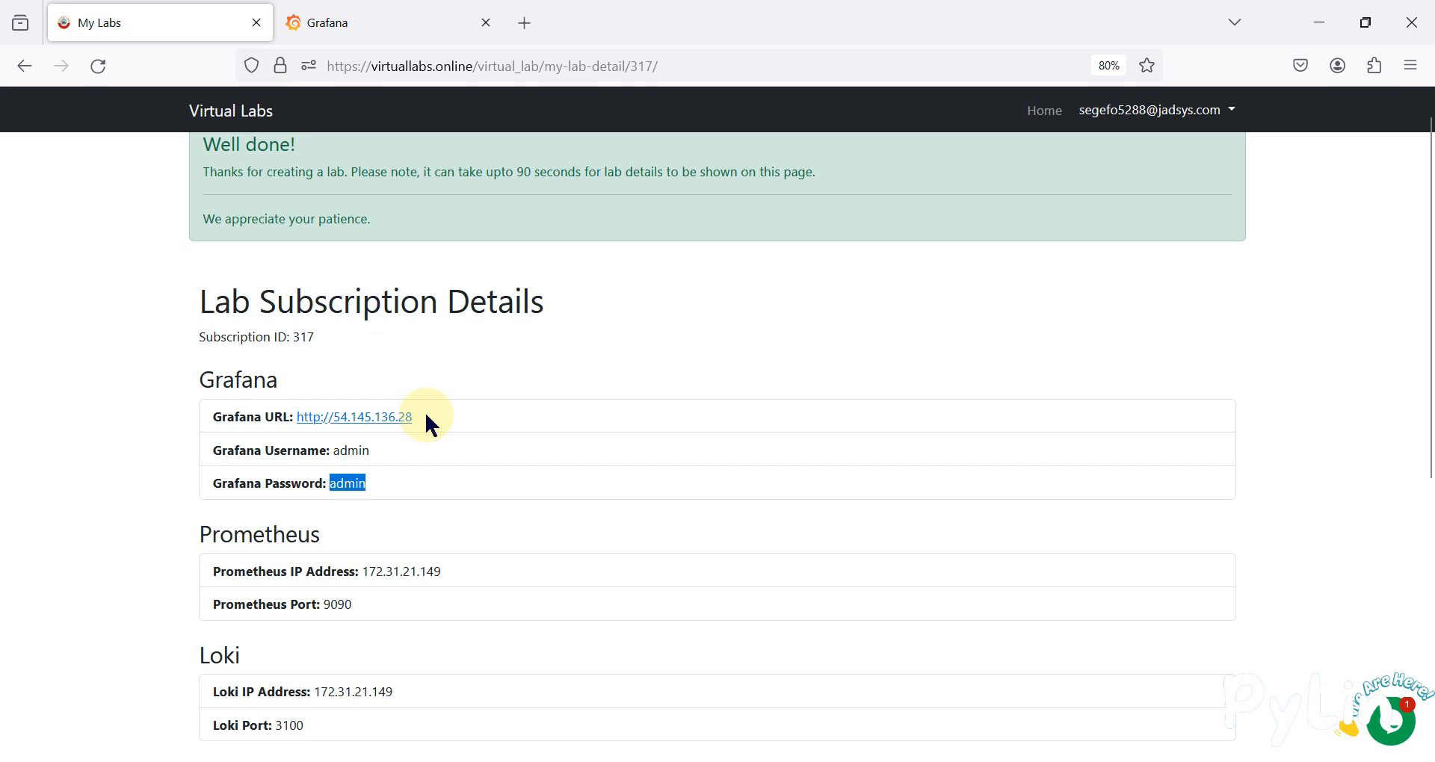
drag(428, 416, 287, 416)
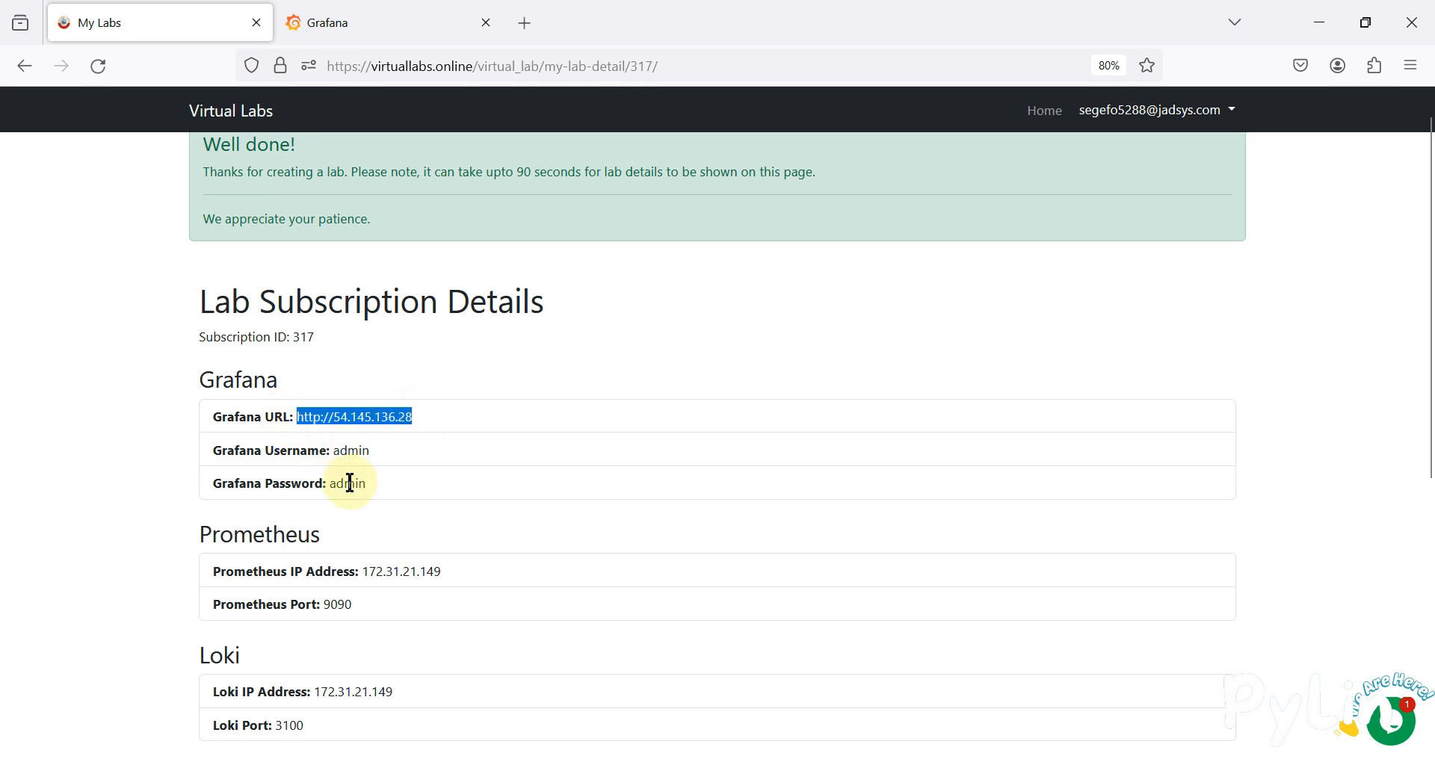
scroll(351, 448, down, 3)
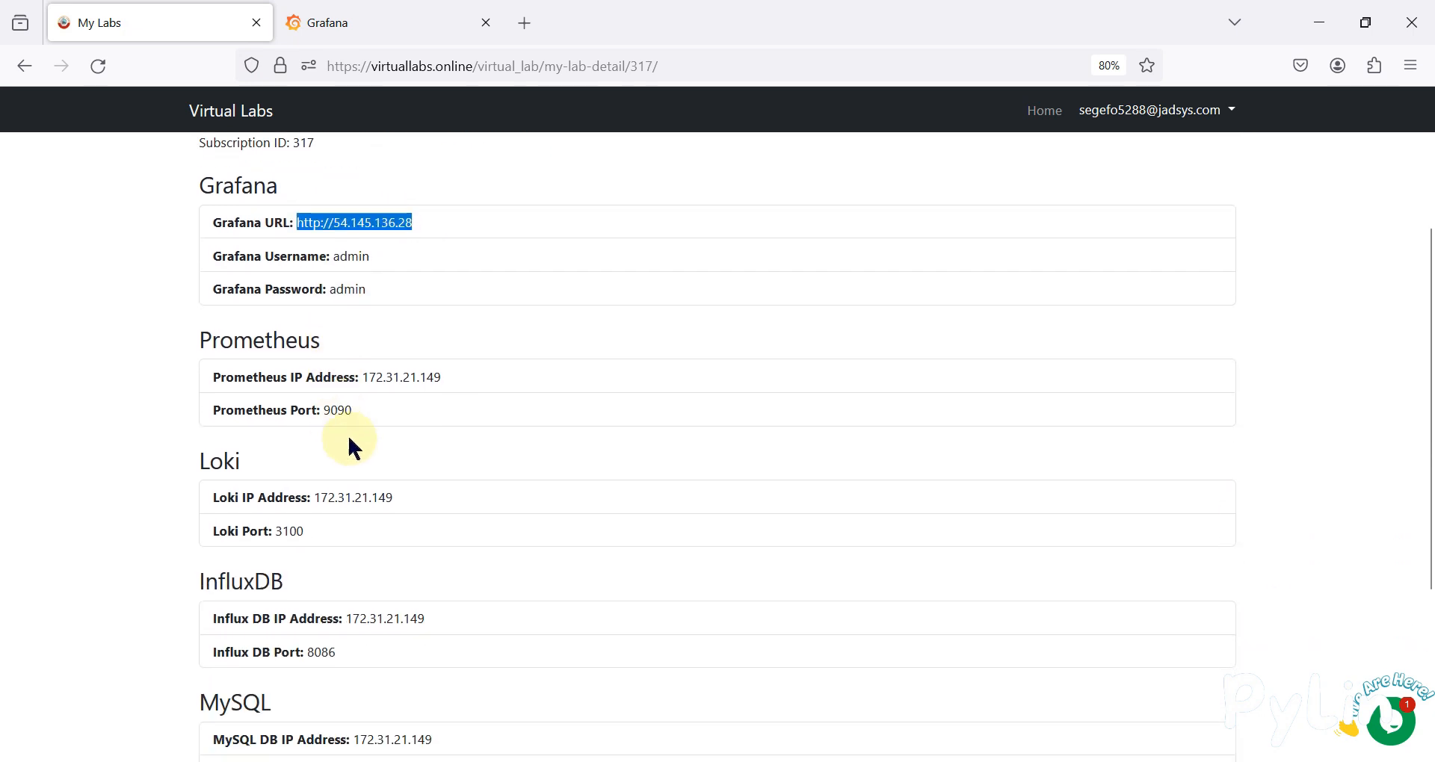
triple_click(391, 378)
scroll(338, 429, down, 1)
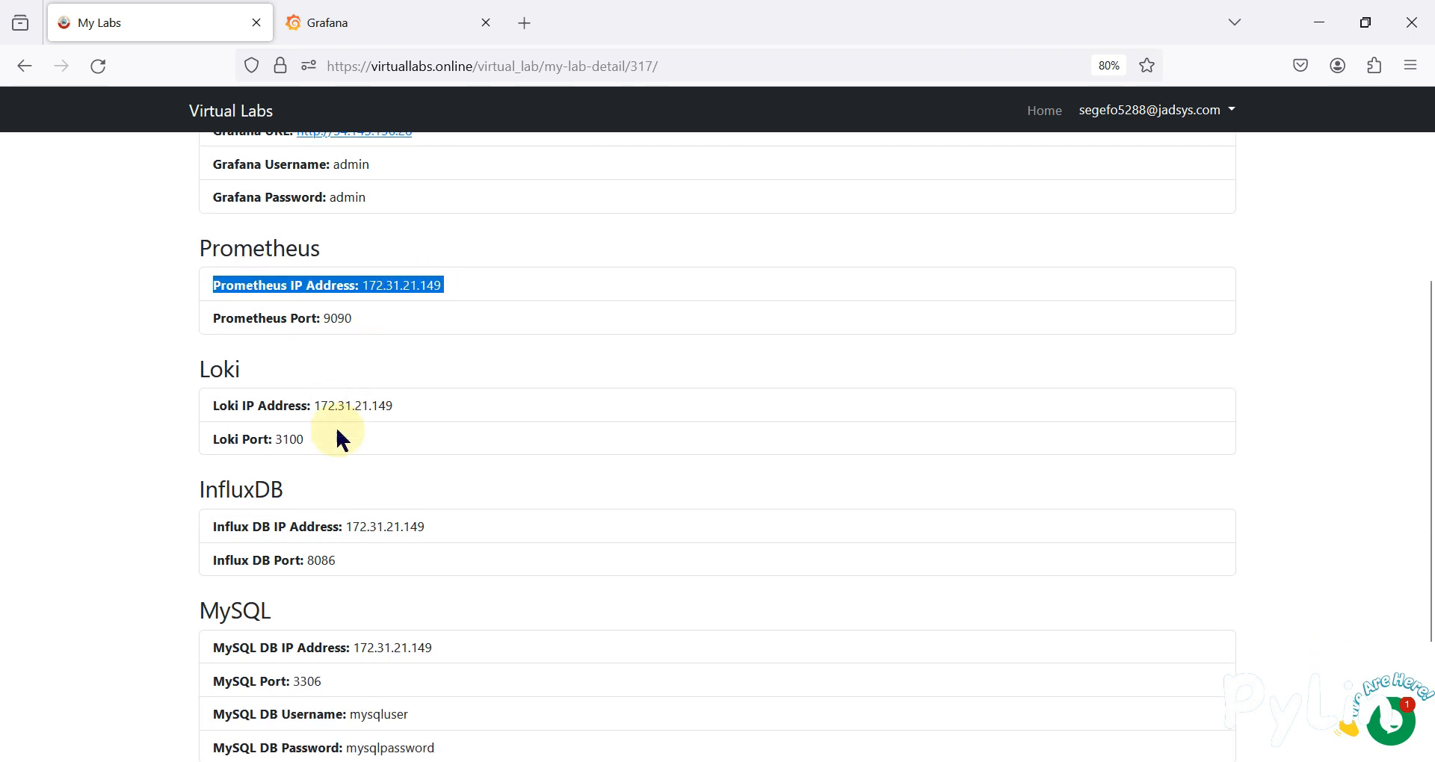
scroll(338, 434, down, 1)
double_click(359, 362)
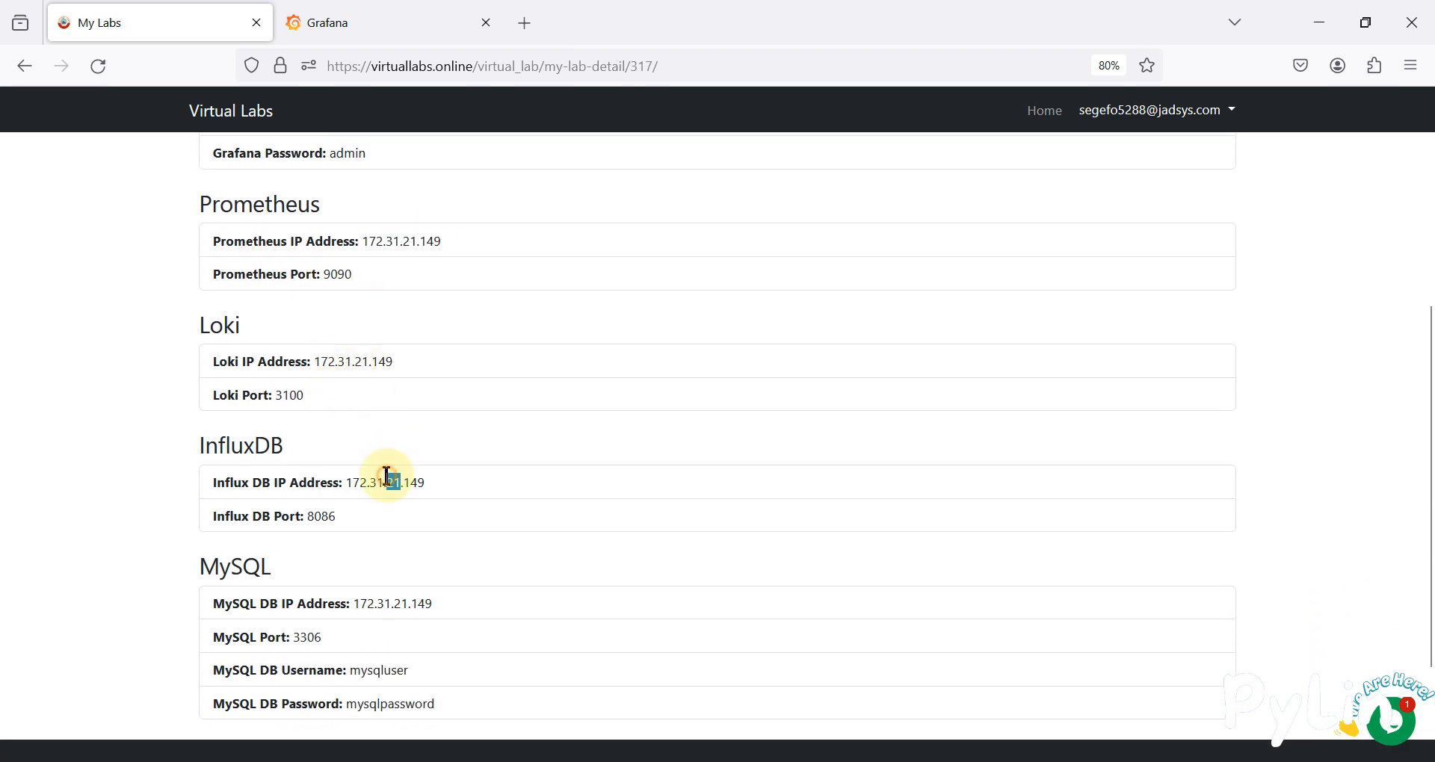
double_click(238, 564)
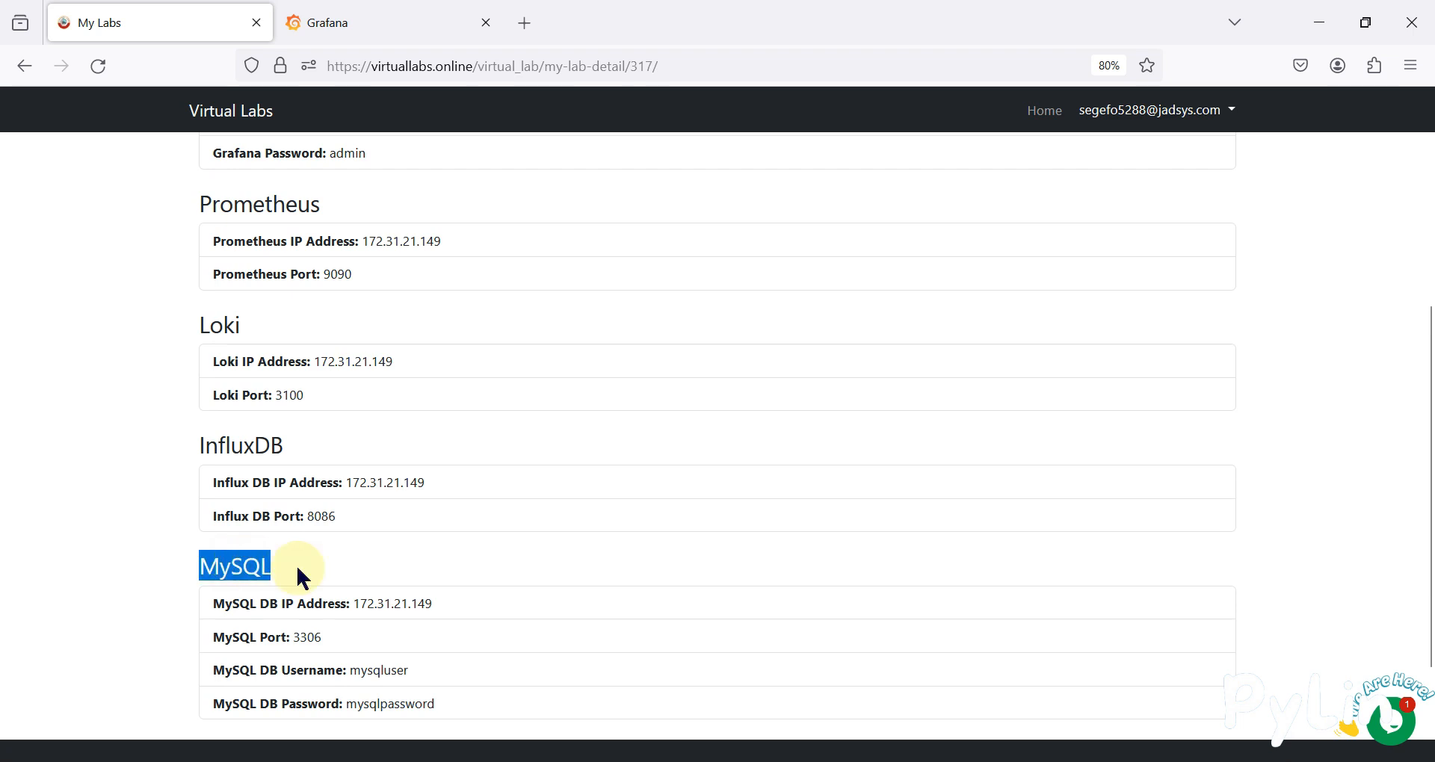
click(352, 15)
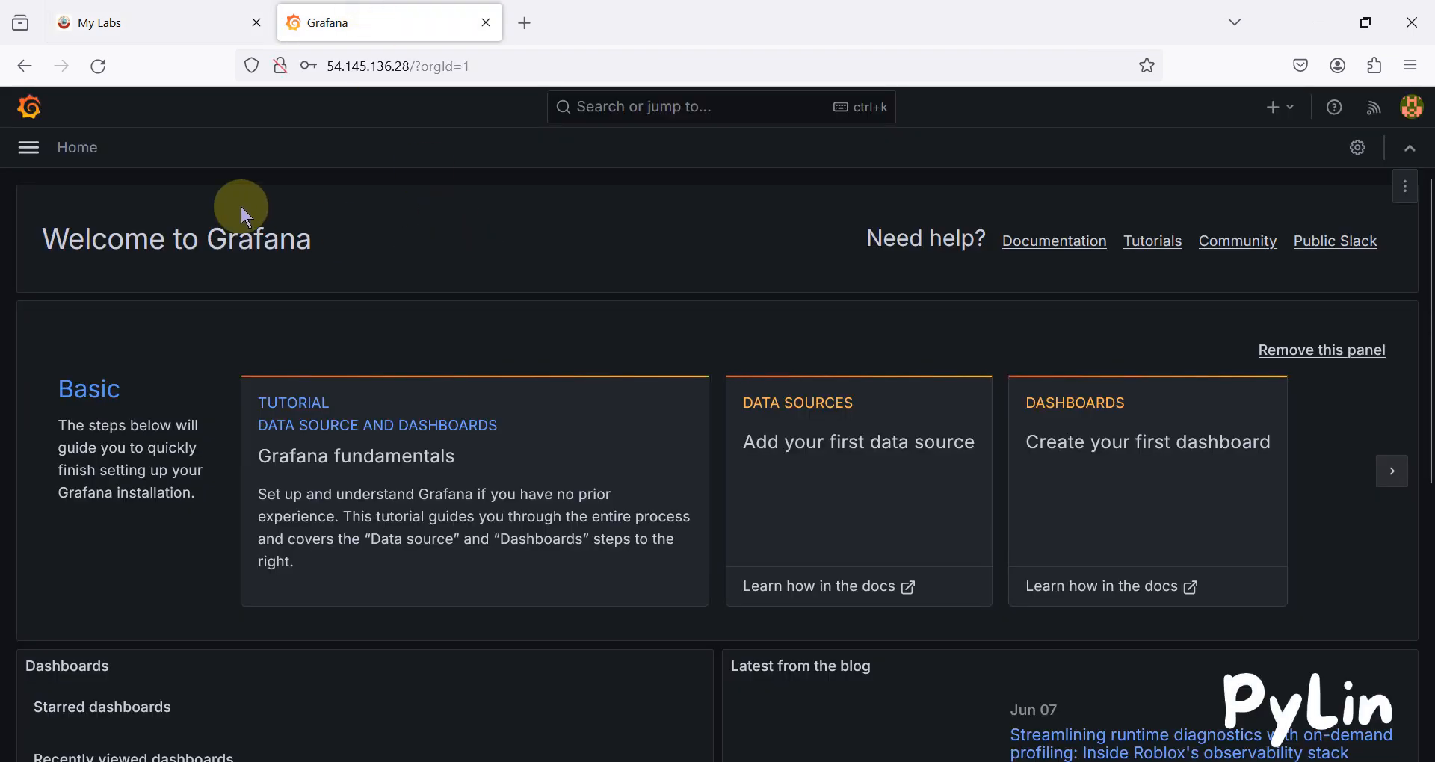
click(176, 16)
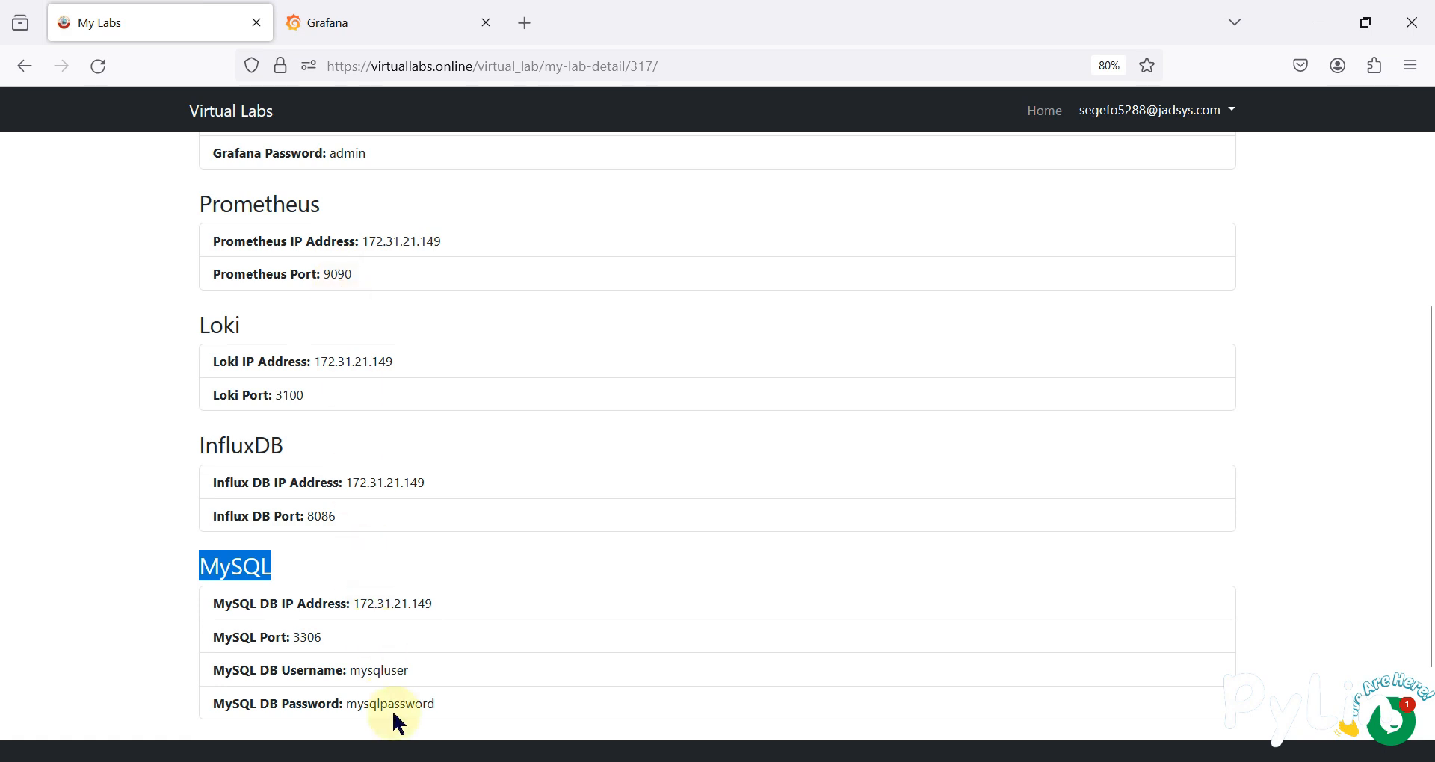
click(378, 21)
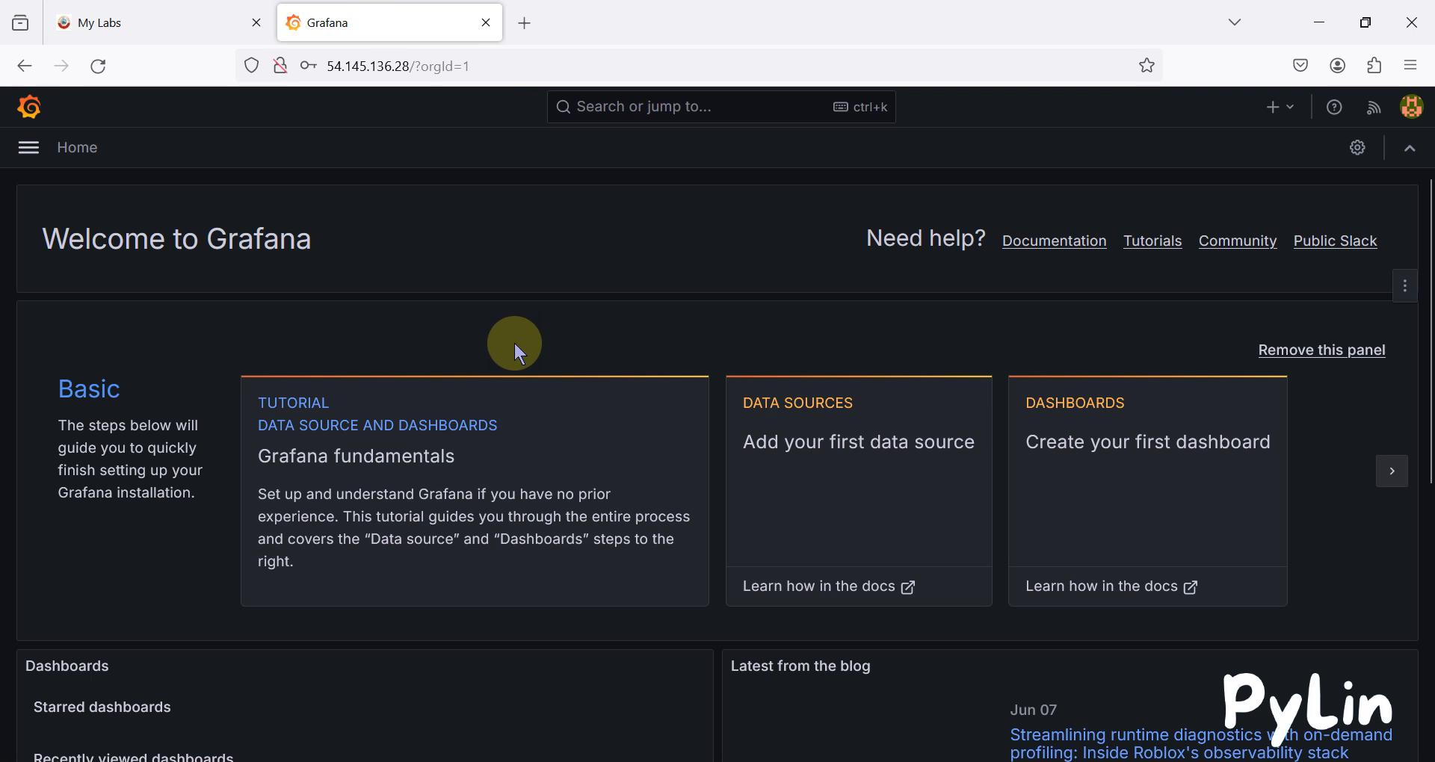
click(174, 17)
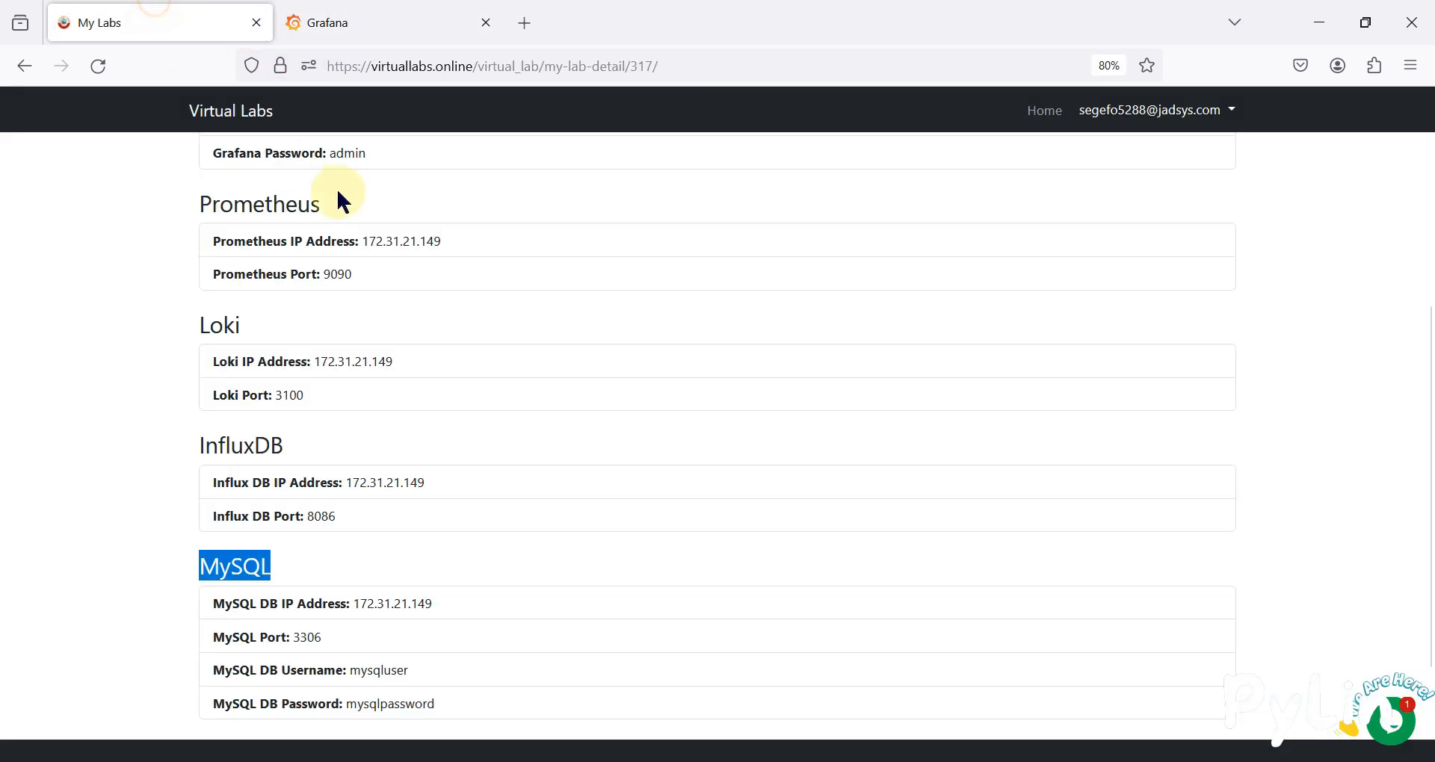
click(401, 17)
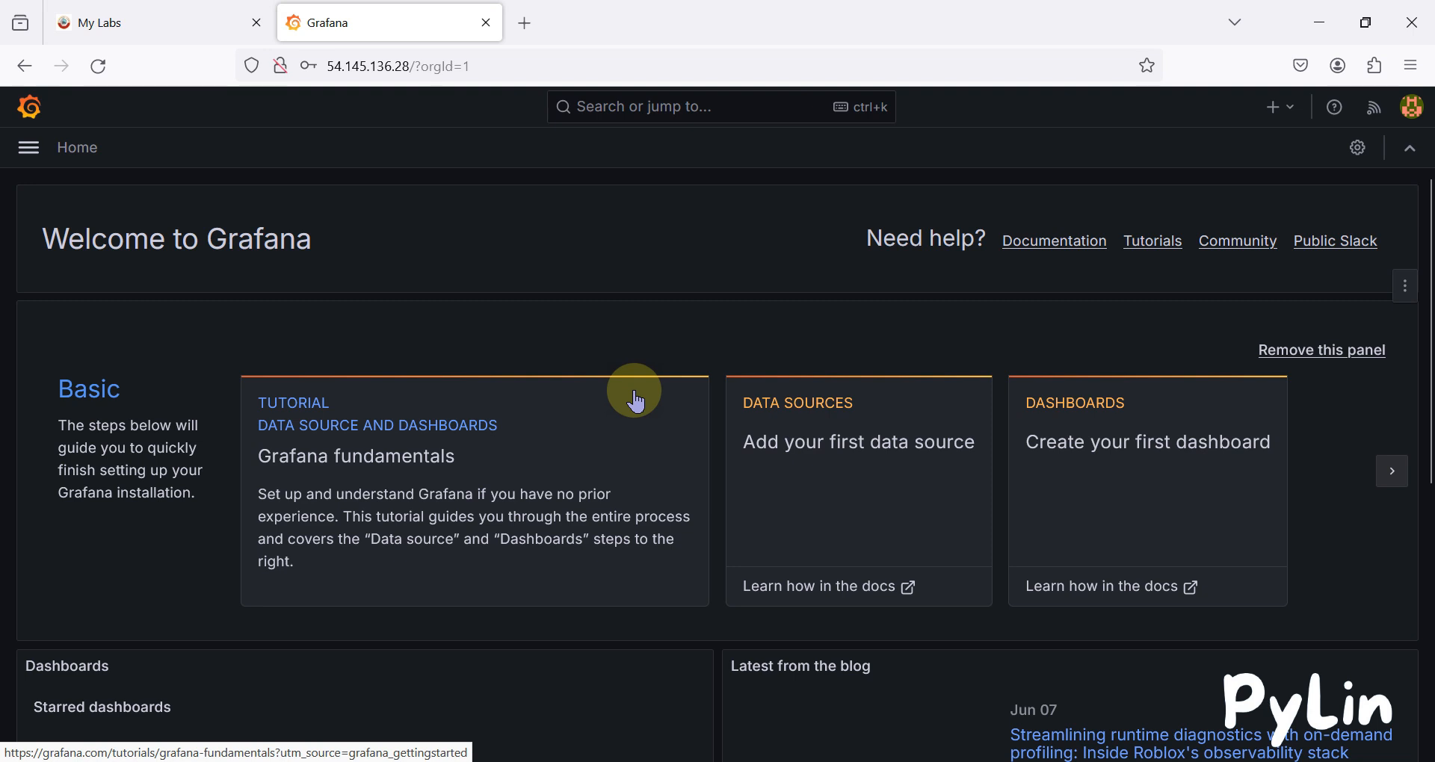
Visit Dashboards, then search 'con' and jump to the Add new connection page.
click(29, 148)
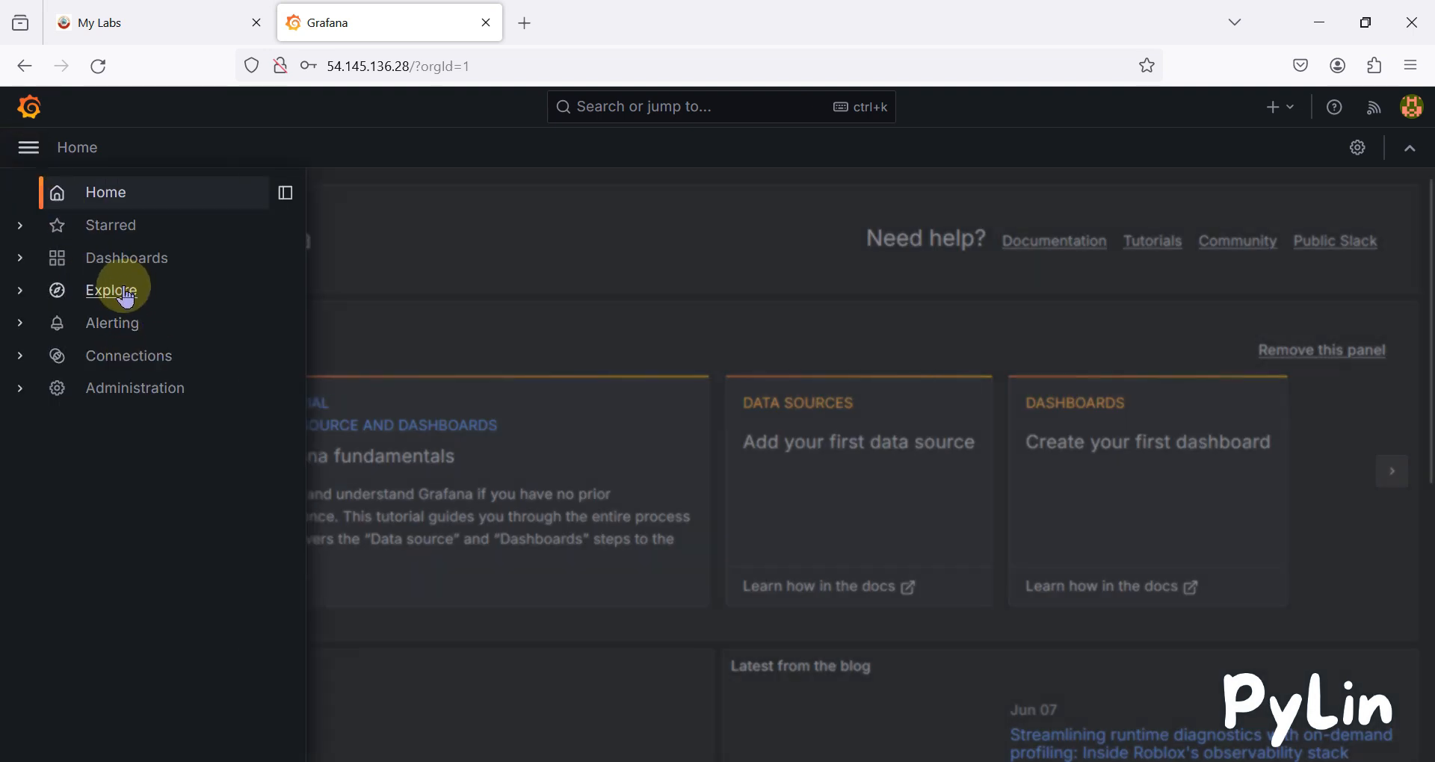
click(19, 258)
click(142, 261)
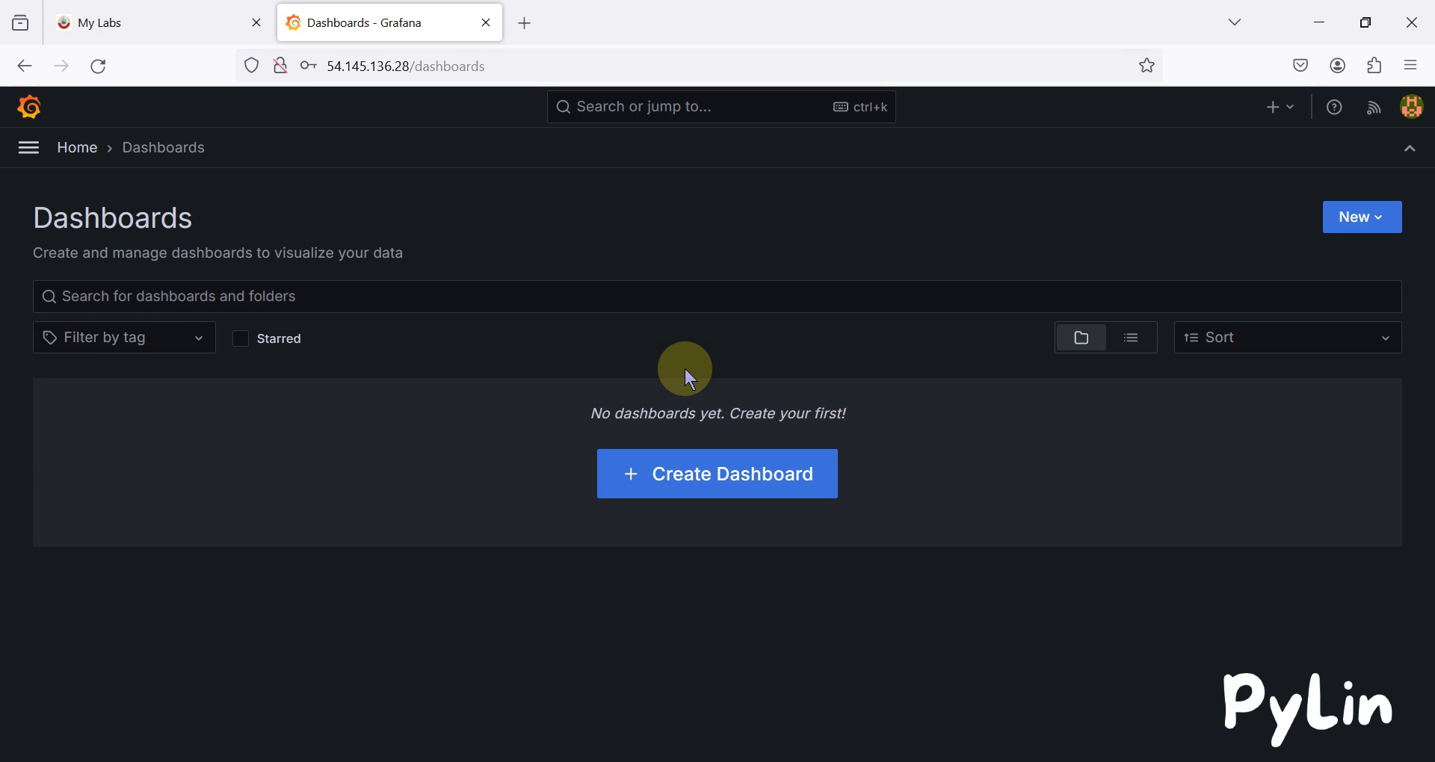
click(689, 106)
text(con)
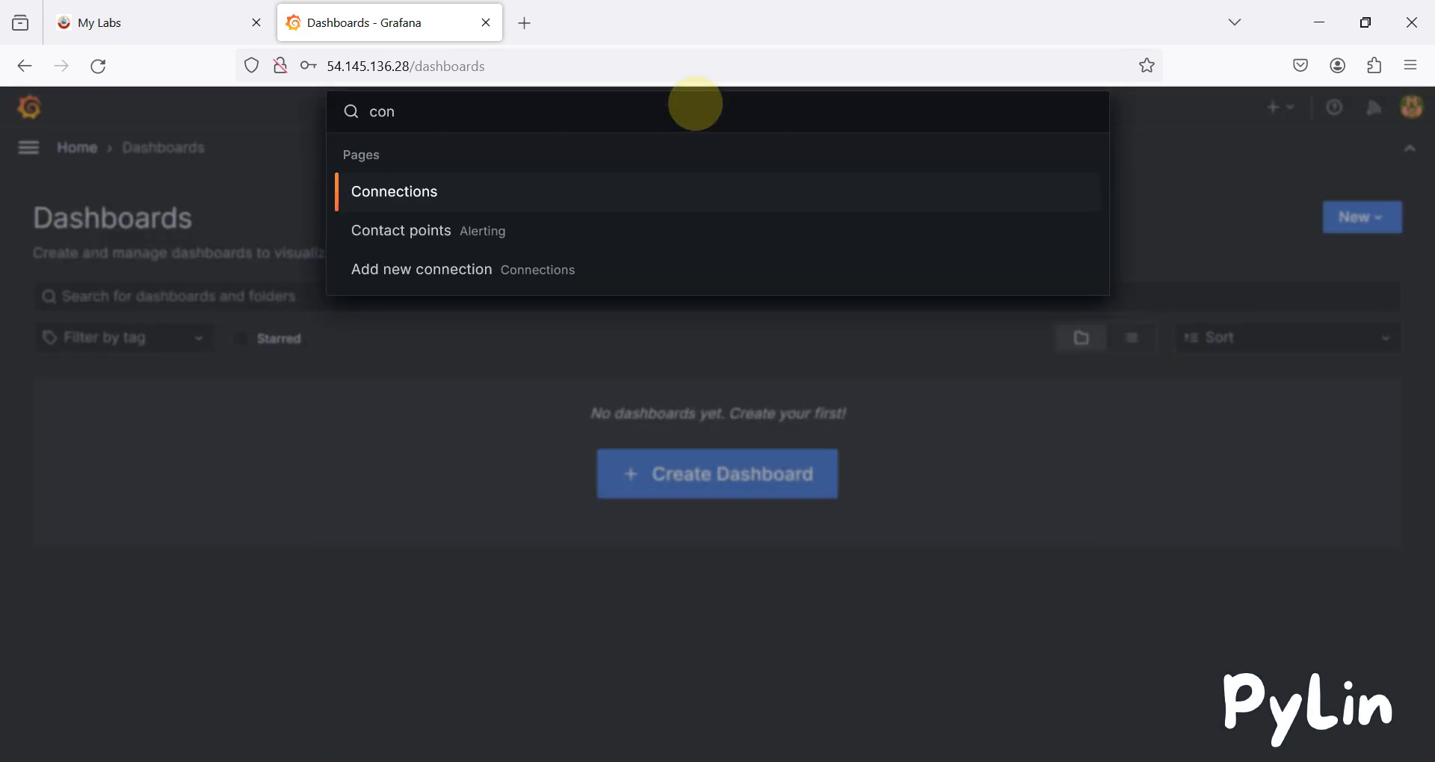
click(448, 187)
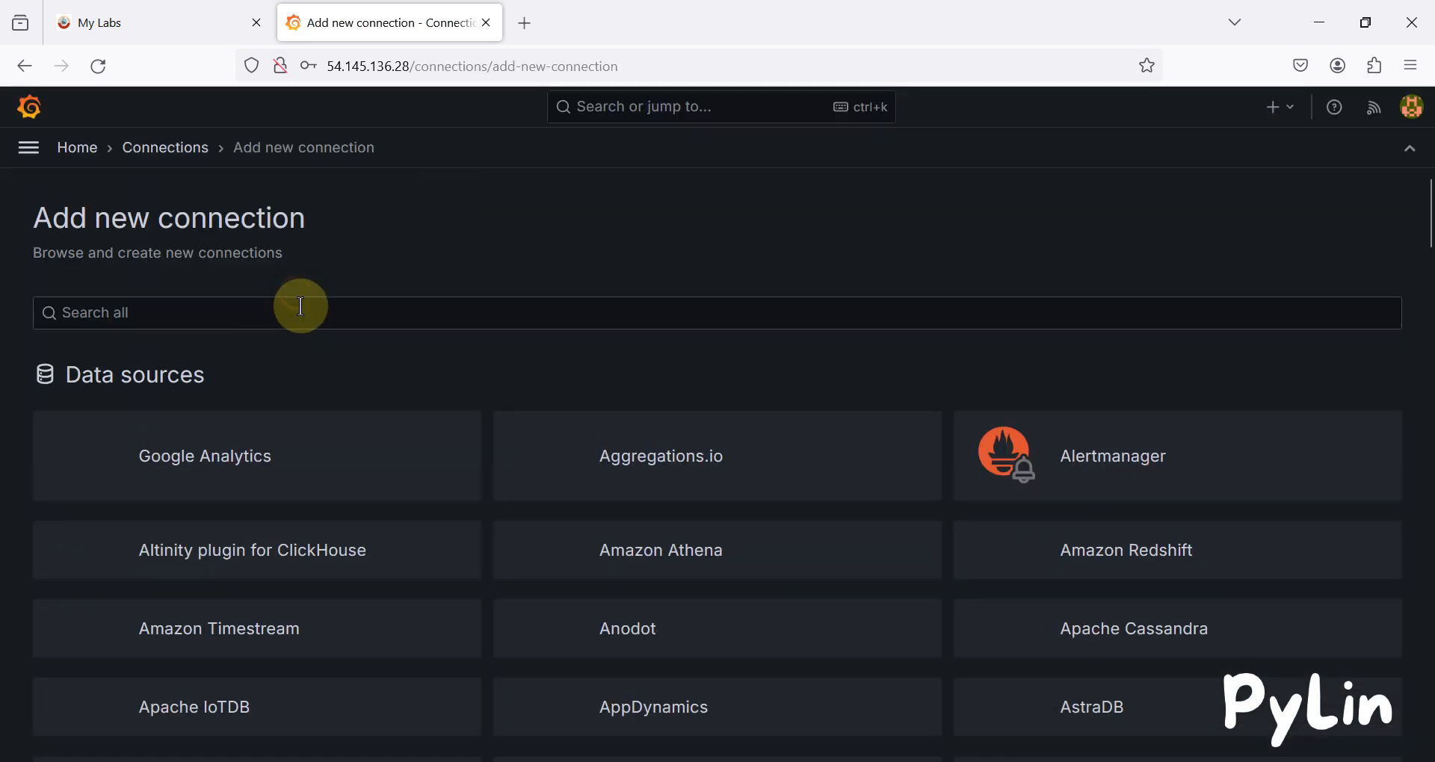
Search the data sources for 'mqtt' and install the MQTT plugin.
click(299, 306)
text(mqtt)
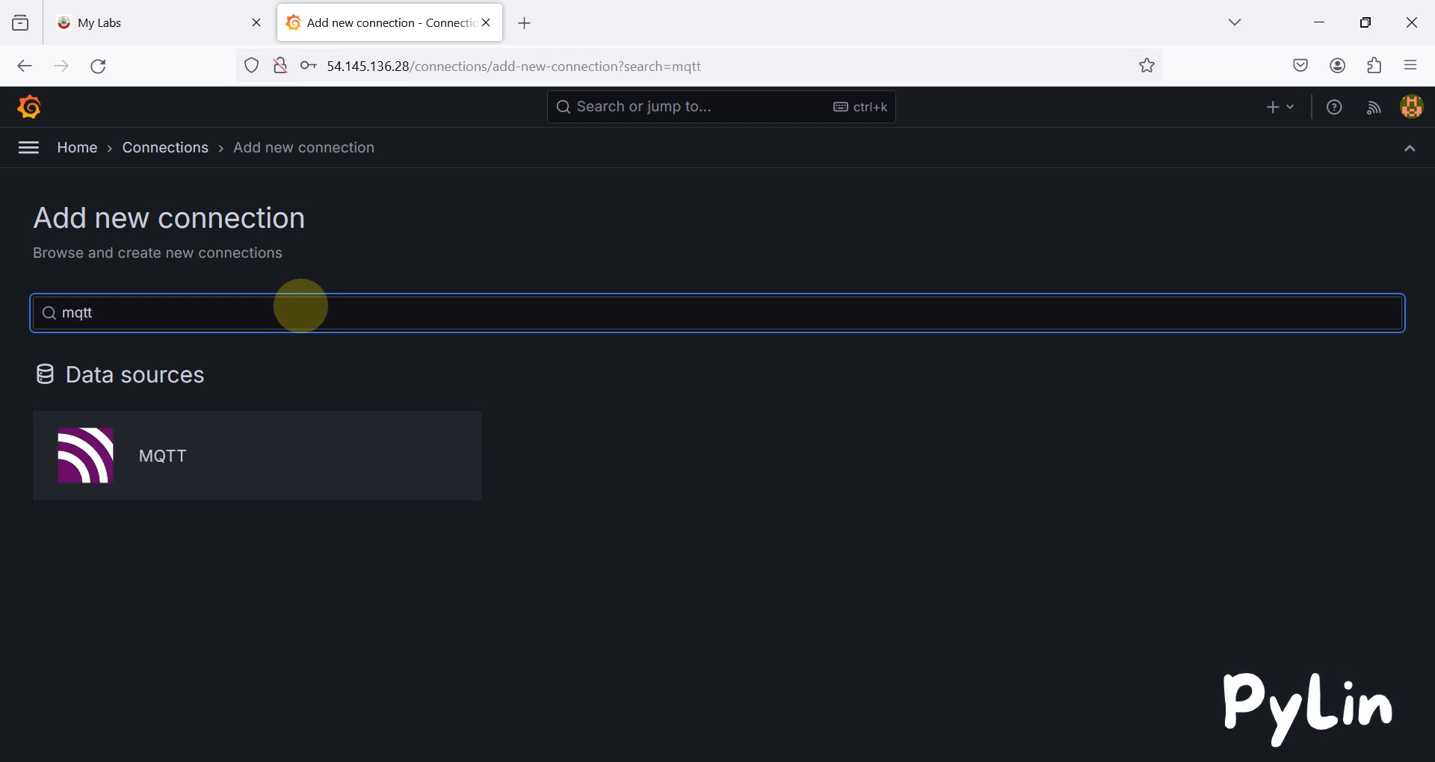
click(215, 445)
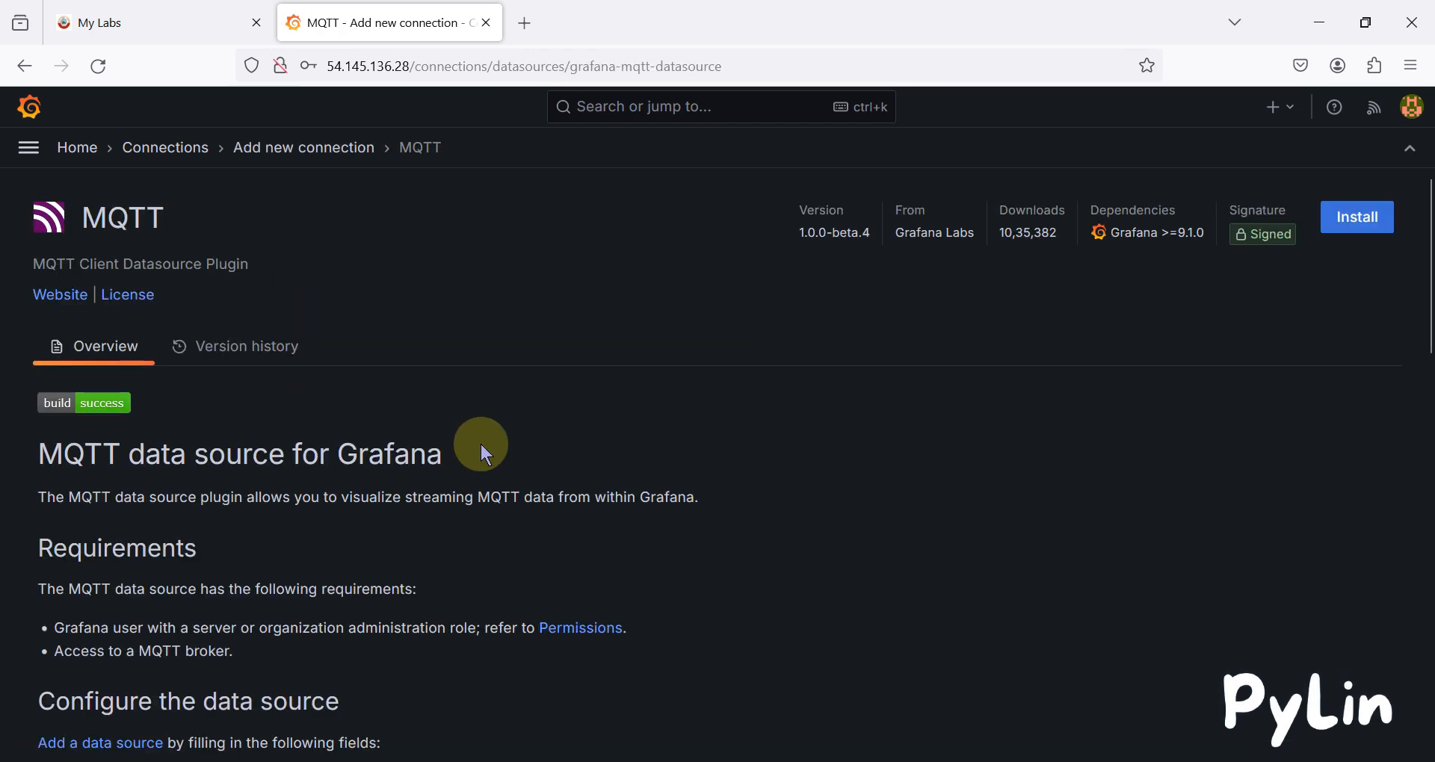
scroll(481, 444, down, 6)
scroll(482, 444, down, 5)
scroll(1106, 299, up, 12)
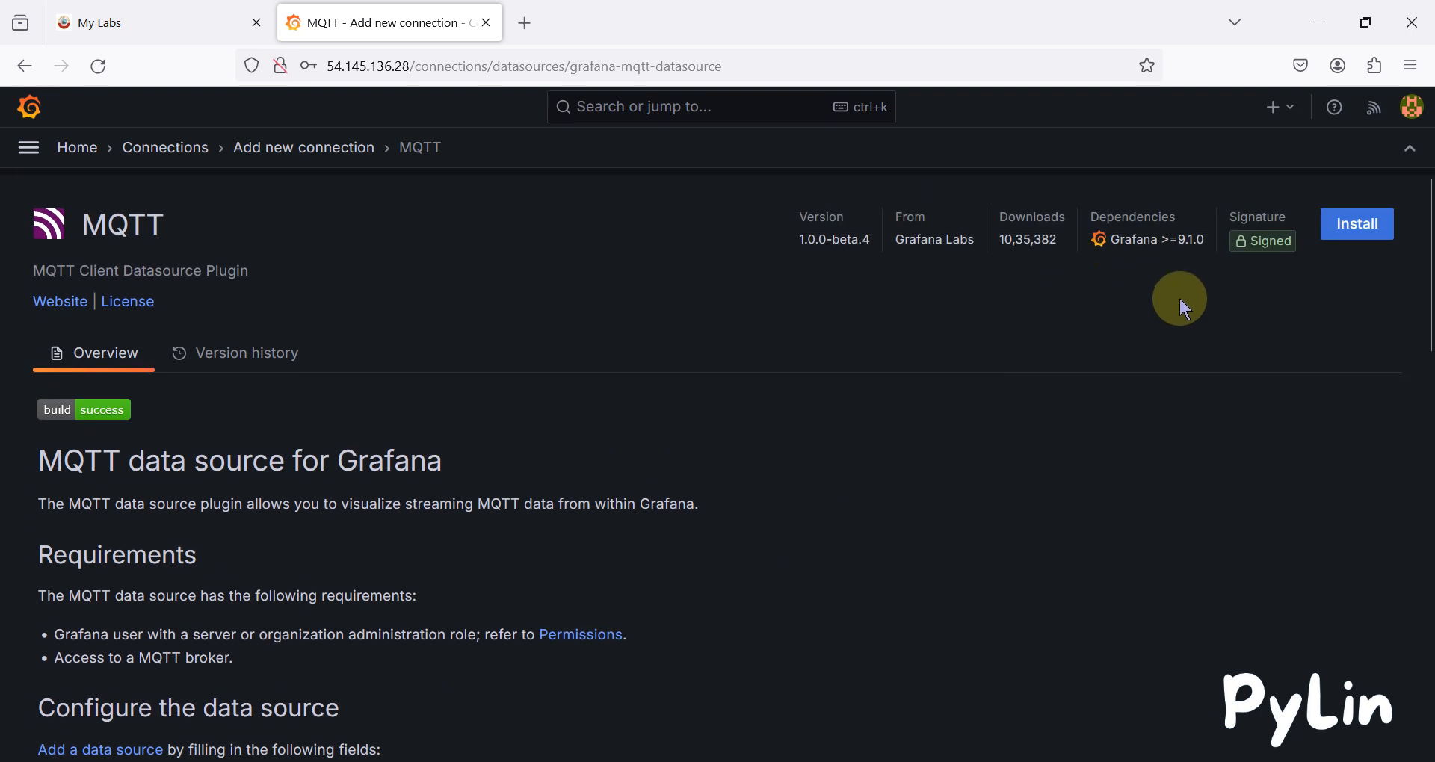
click(1357, 224)
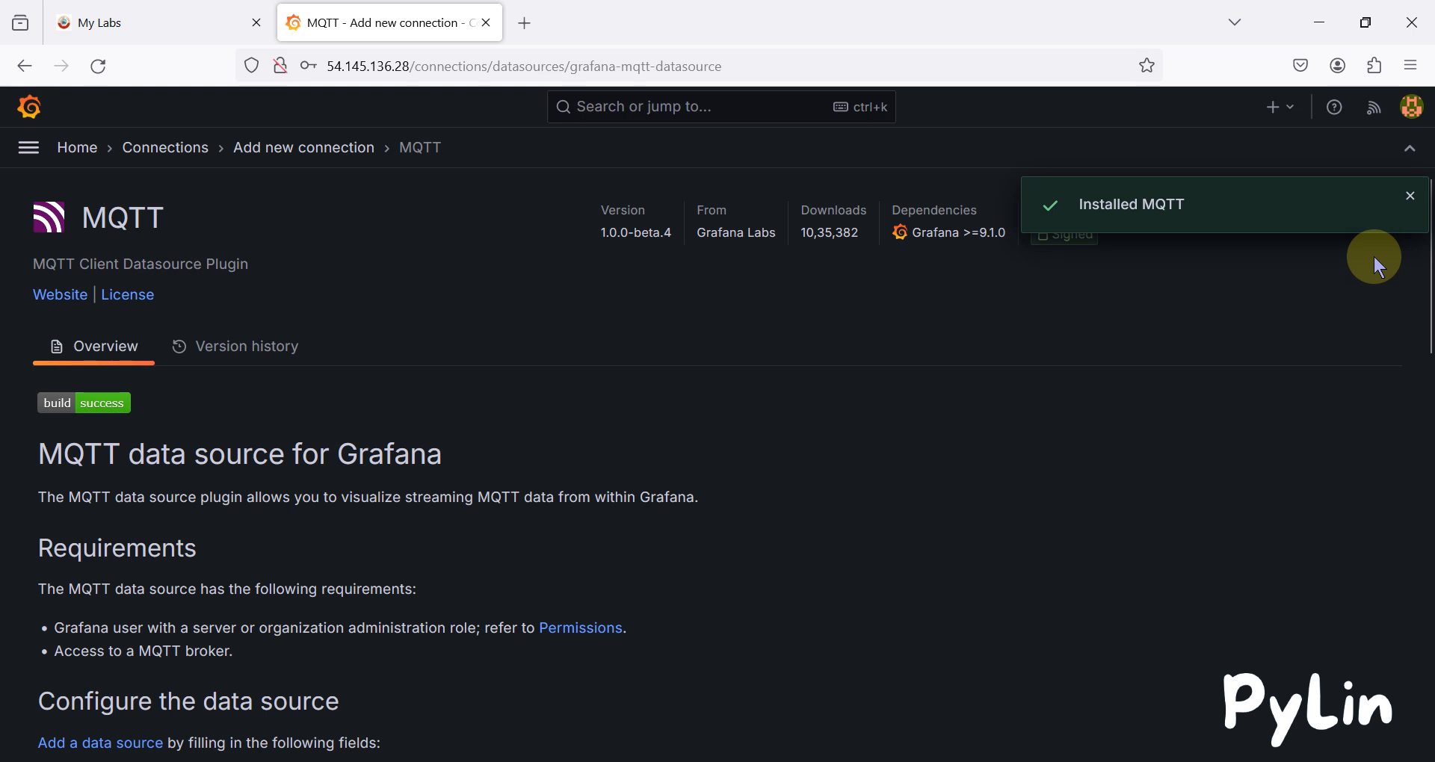
Create a new grafana-mqtt-datasource data source from the installed plugin.
scroll(1118, 254, down, 7)
scroll(1123, 253, up, 7)
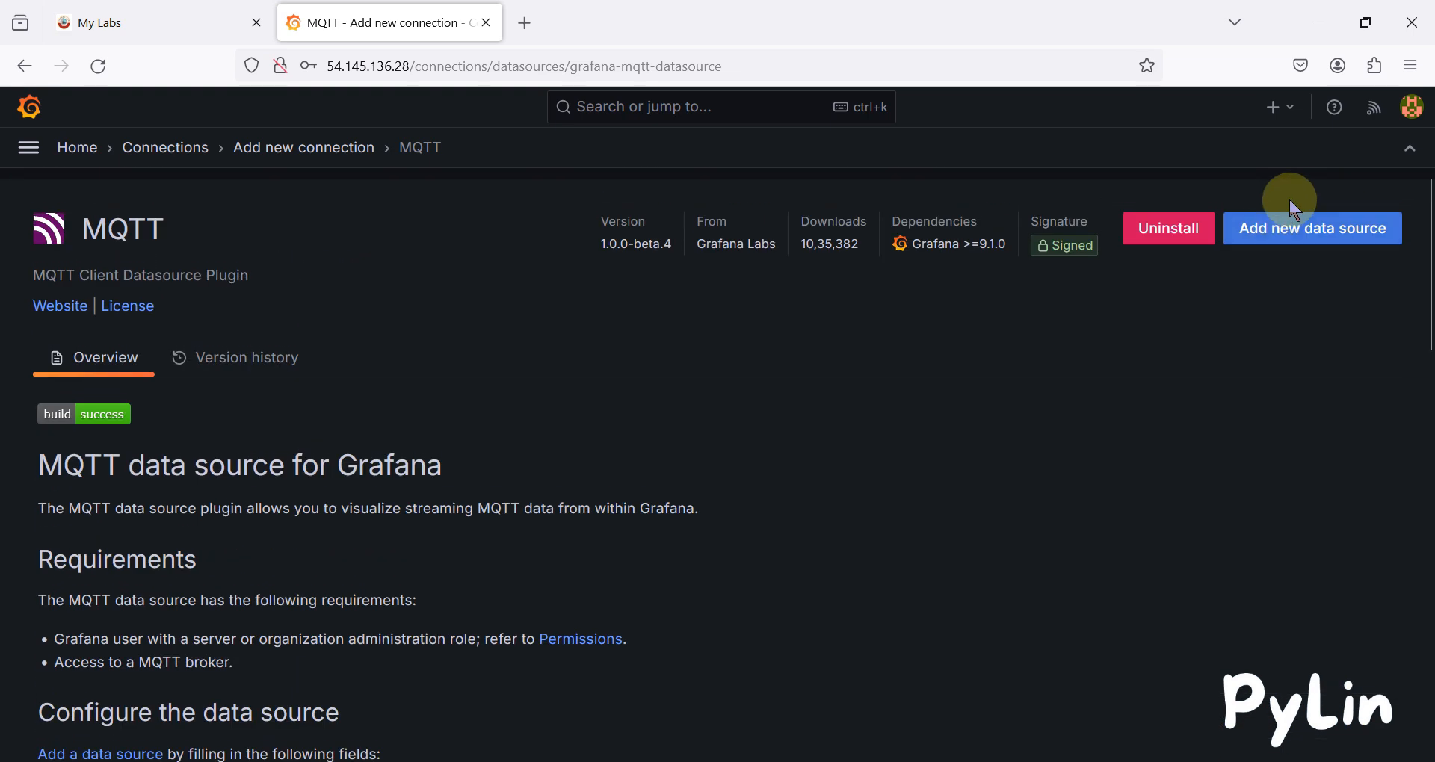
click(1312, 222)
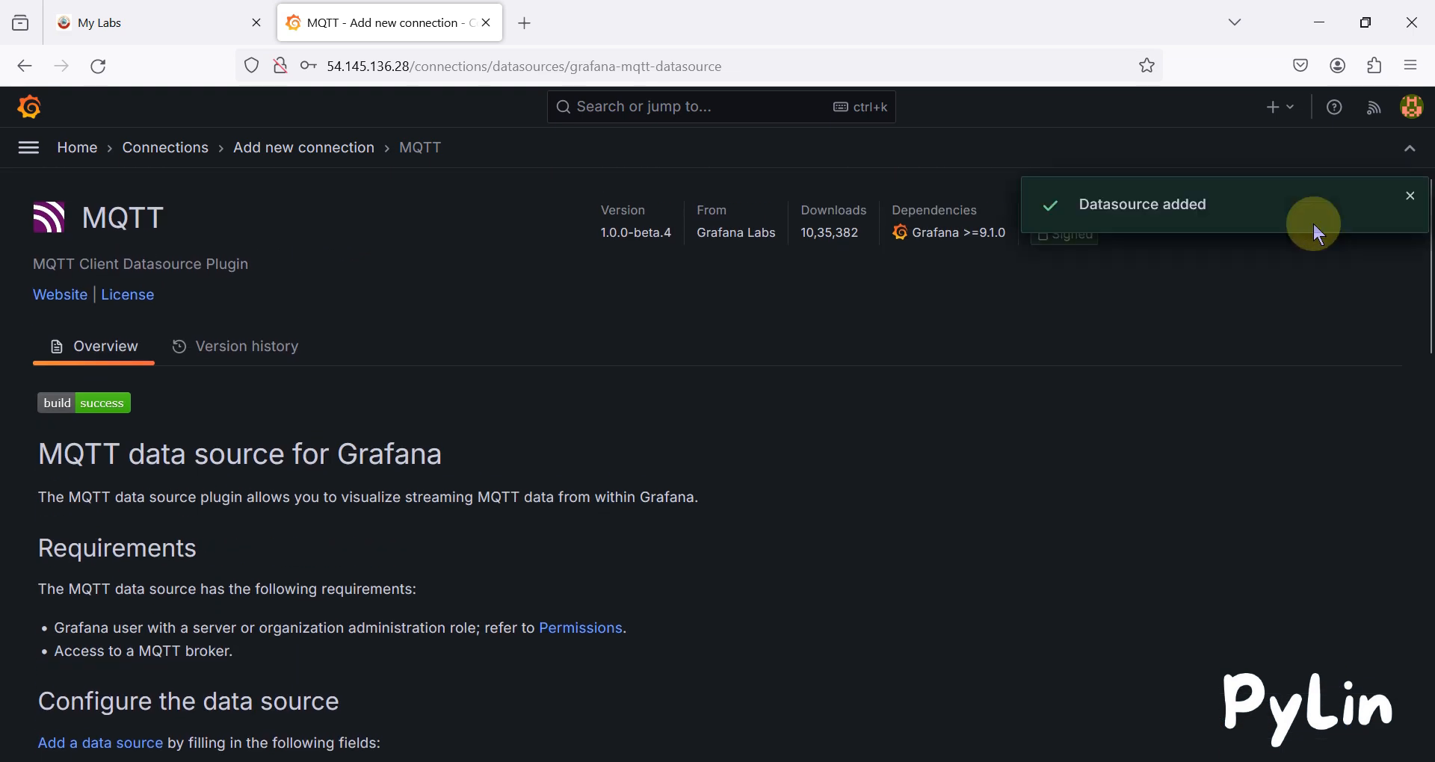
scroll(682, 433, down, 1)
Touch the MQTT connection URI and username fields, then return to the Grafana lab's subscription details.
click(212, 502)
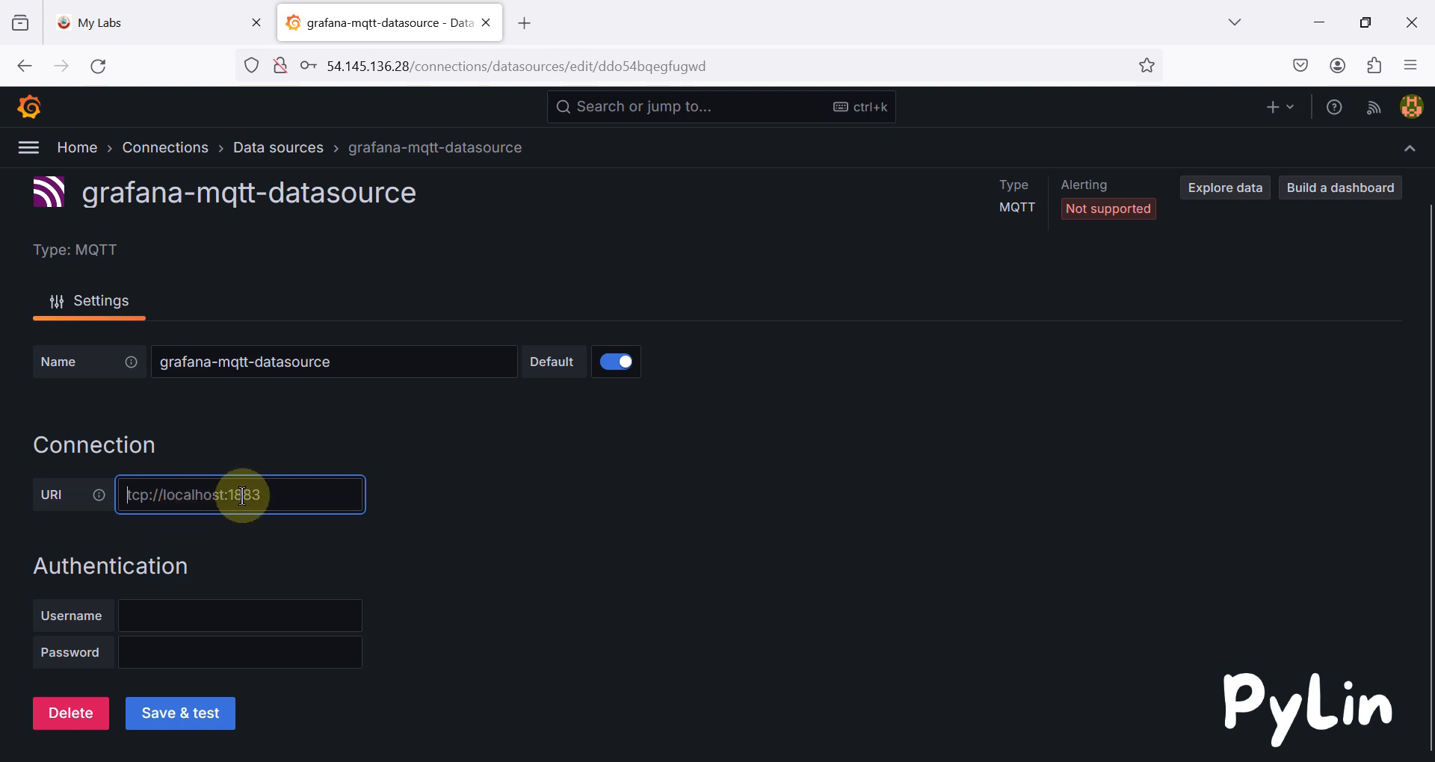
click(169, 618)
click(433, 618)
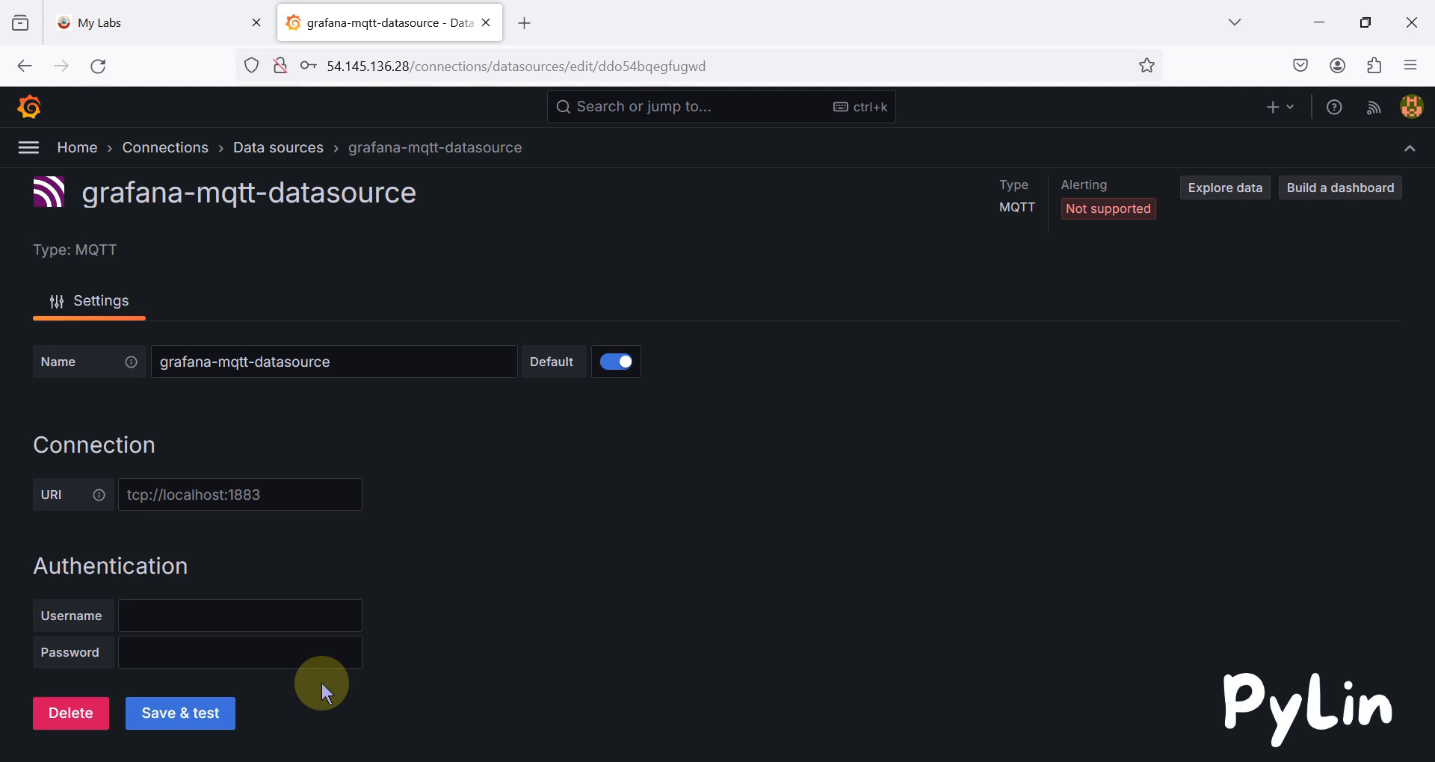
click(200, 6)
scroll(566, 297, up, 5)
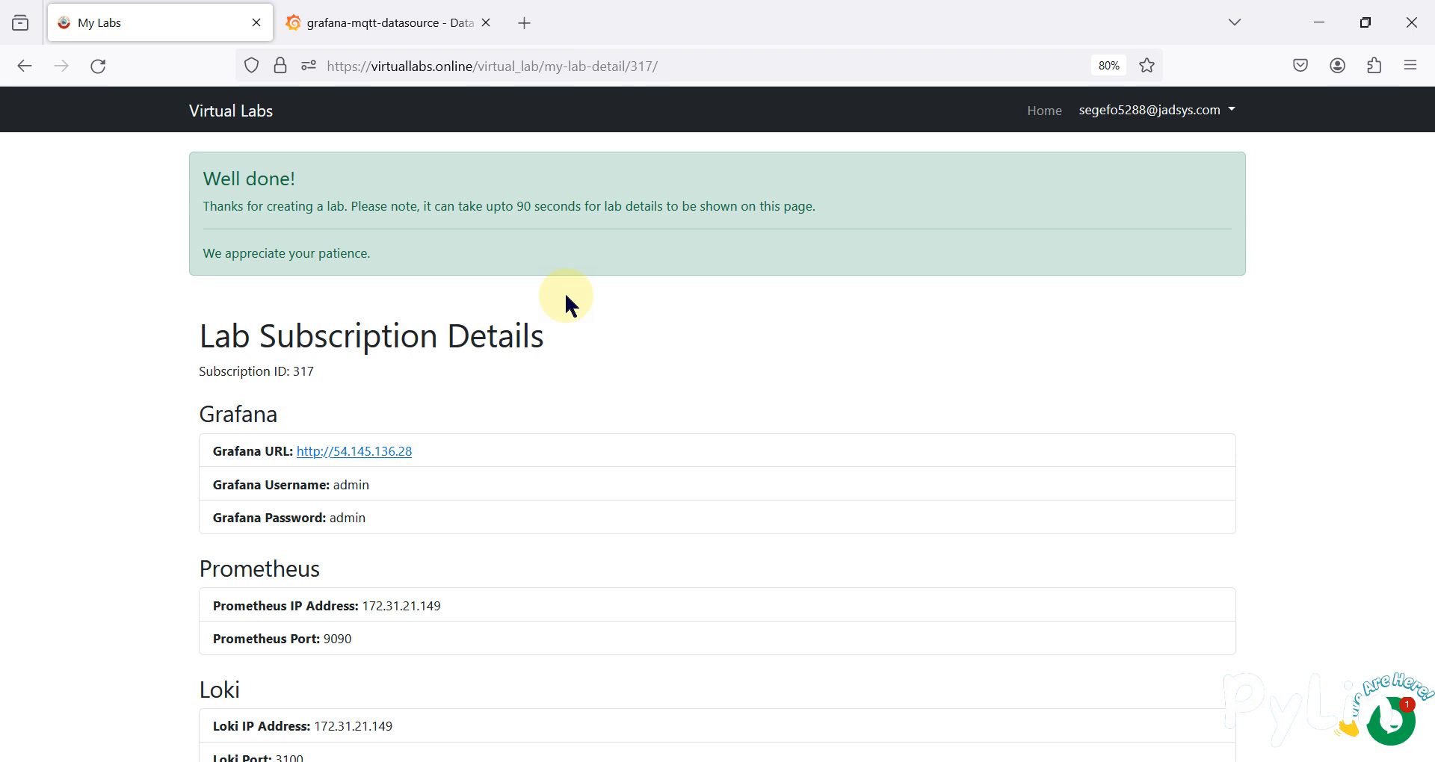
Select the grafana-mqtt-datasource name while comparing it with the lab details, then go to Grafana Home.
click(378, 18)
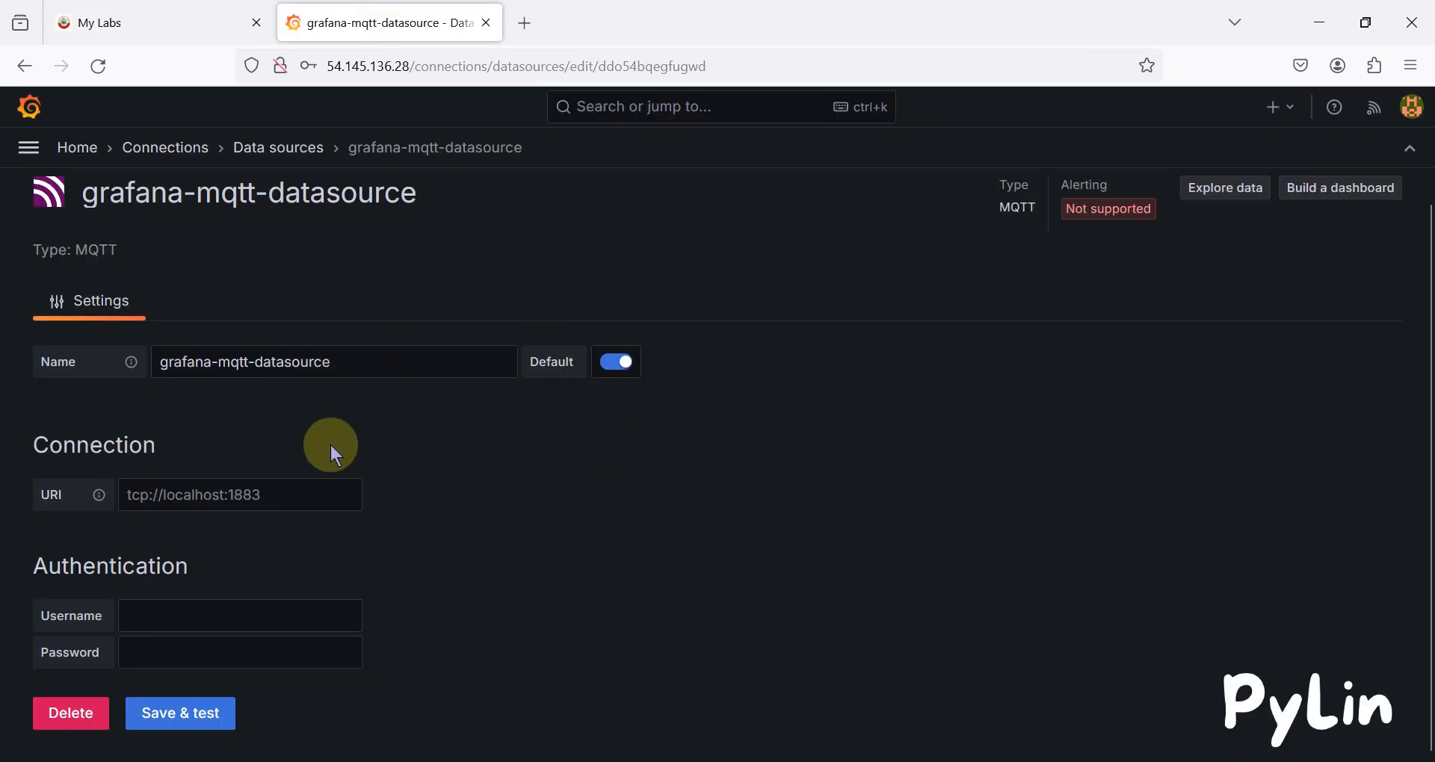
click(199, 22)
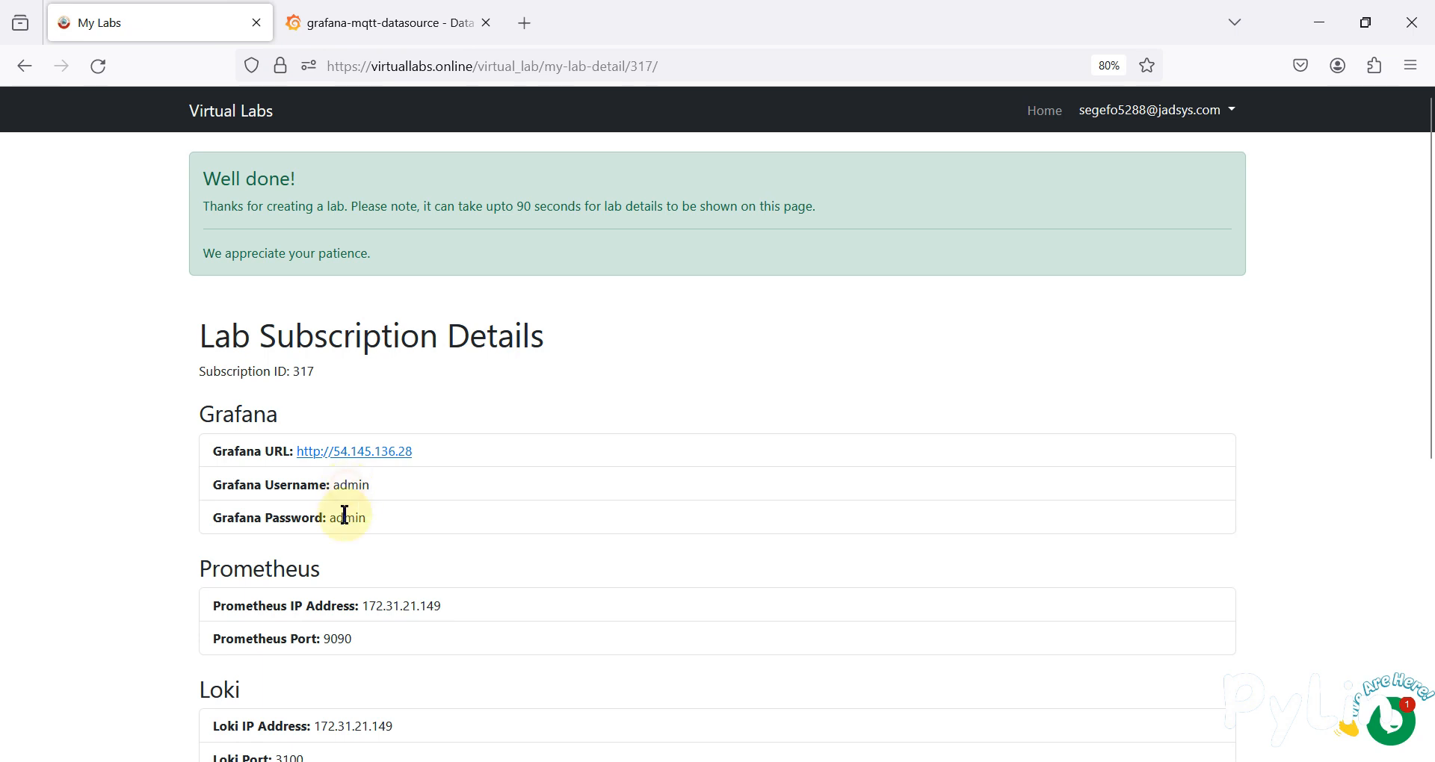
click(361, 15)
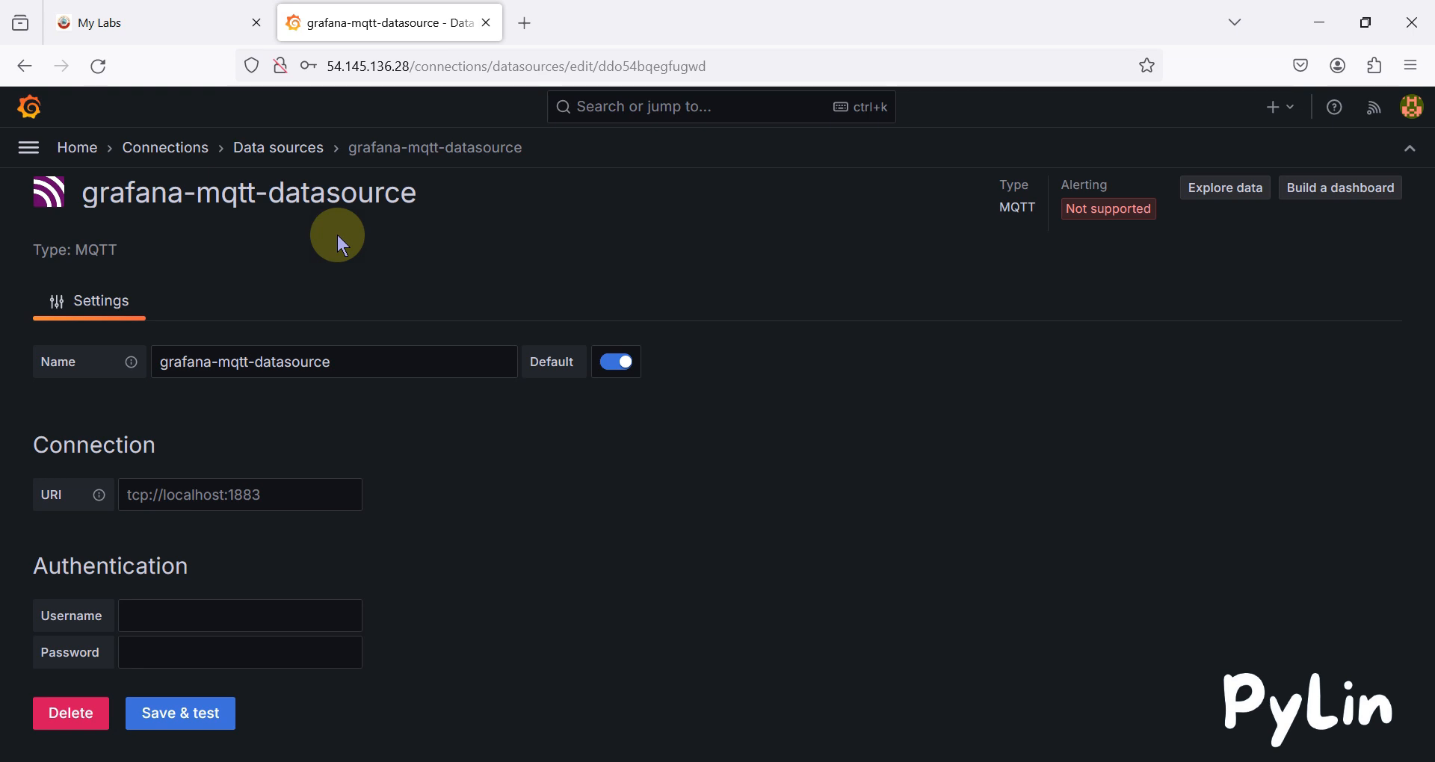
triple_click(275, 198)
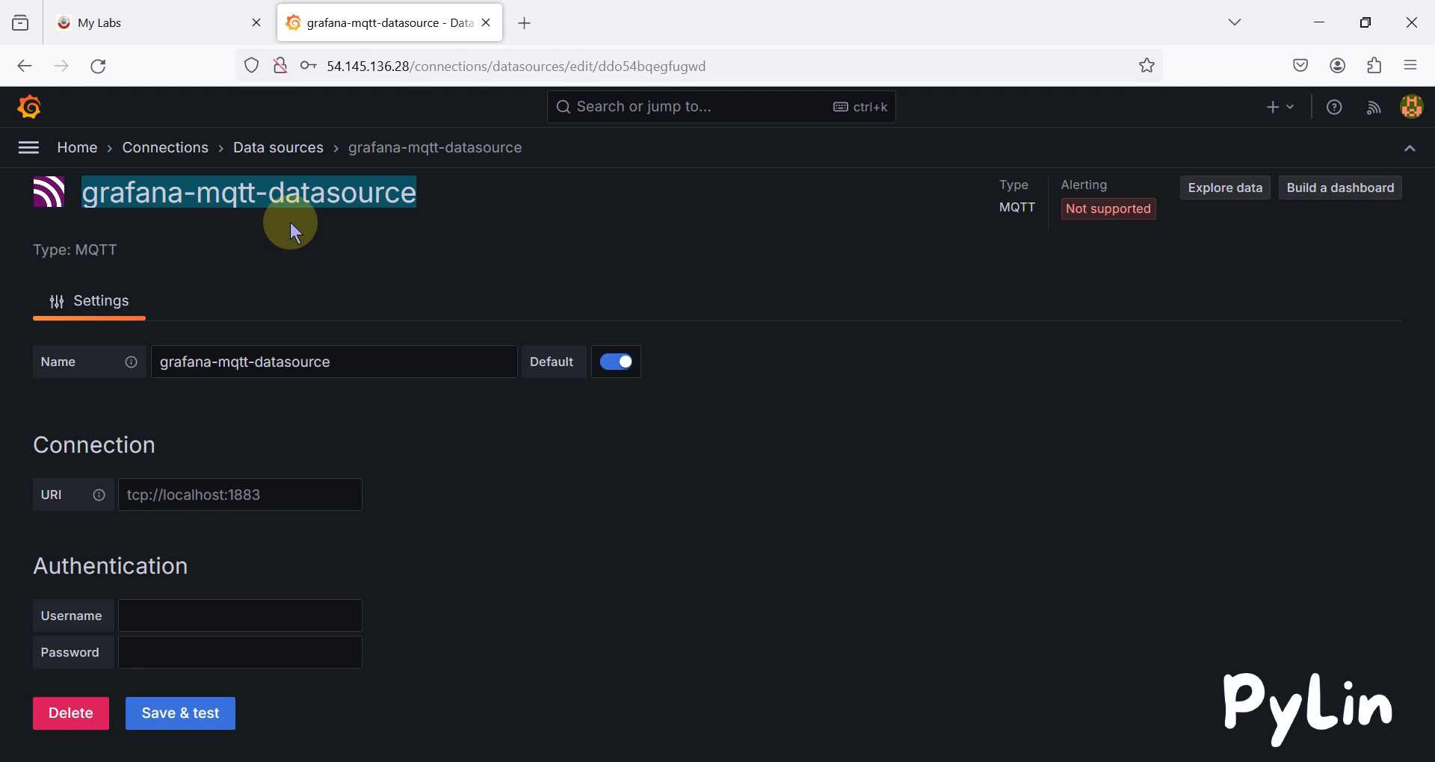
click(191, 18)
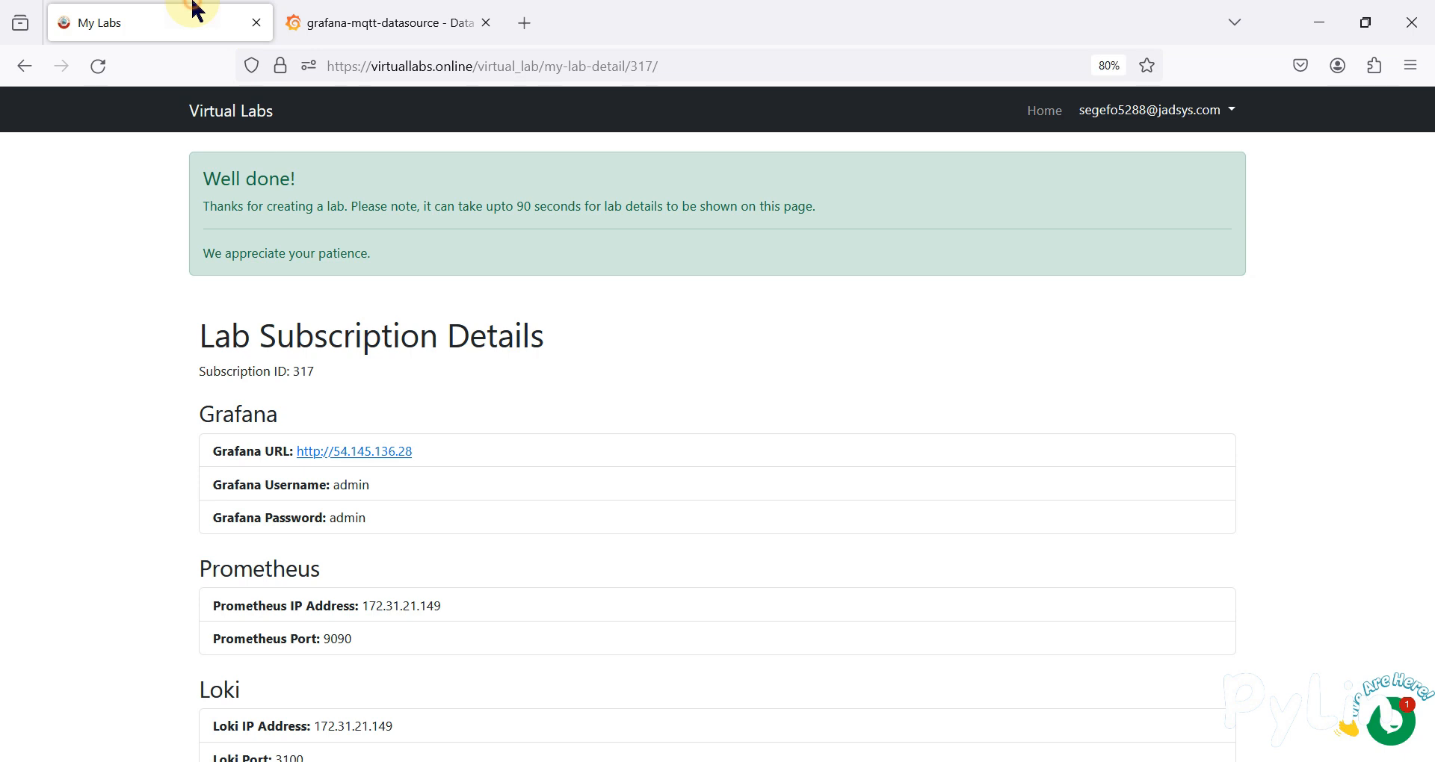
click(452, 9)
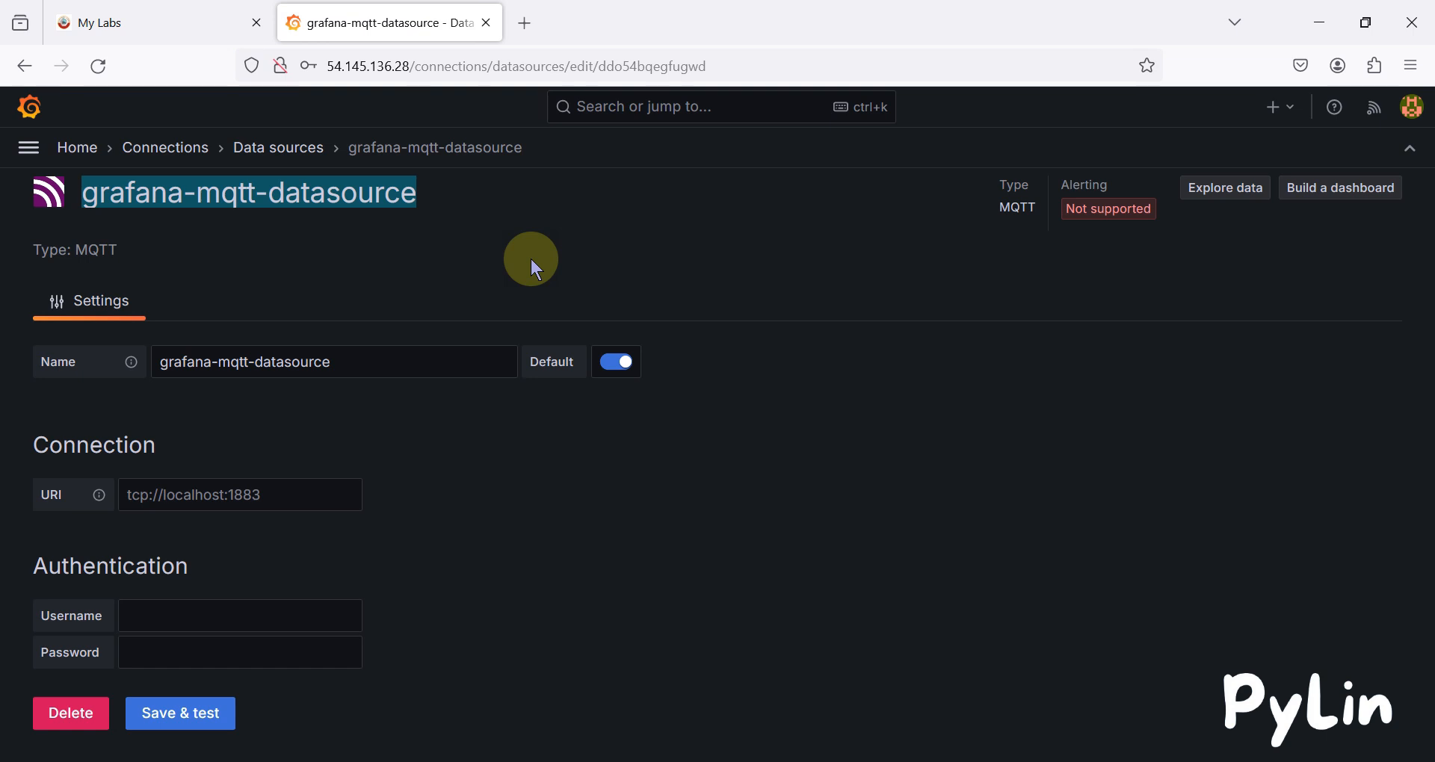
click(419, 198)
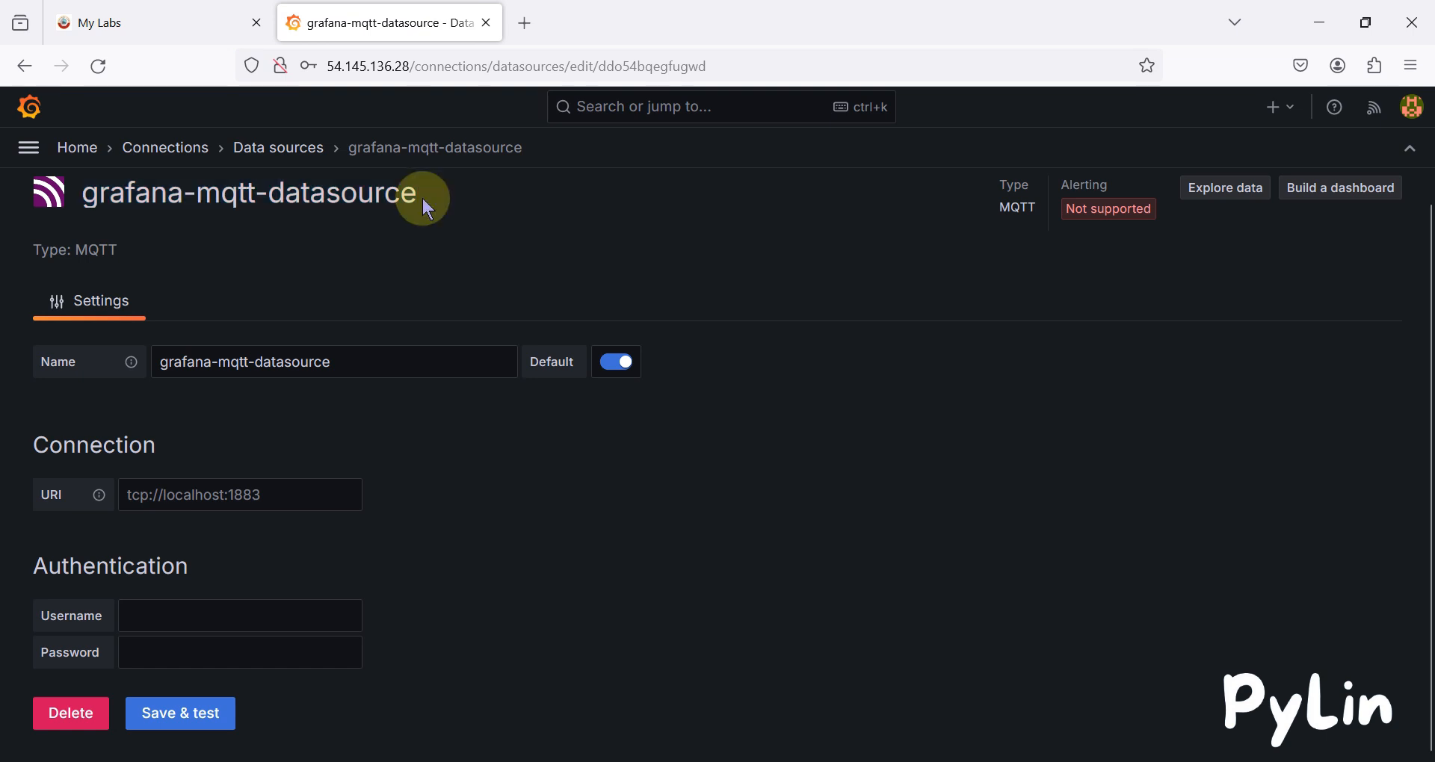
triple_click(379, 193)
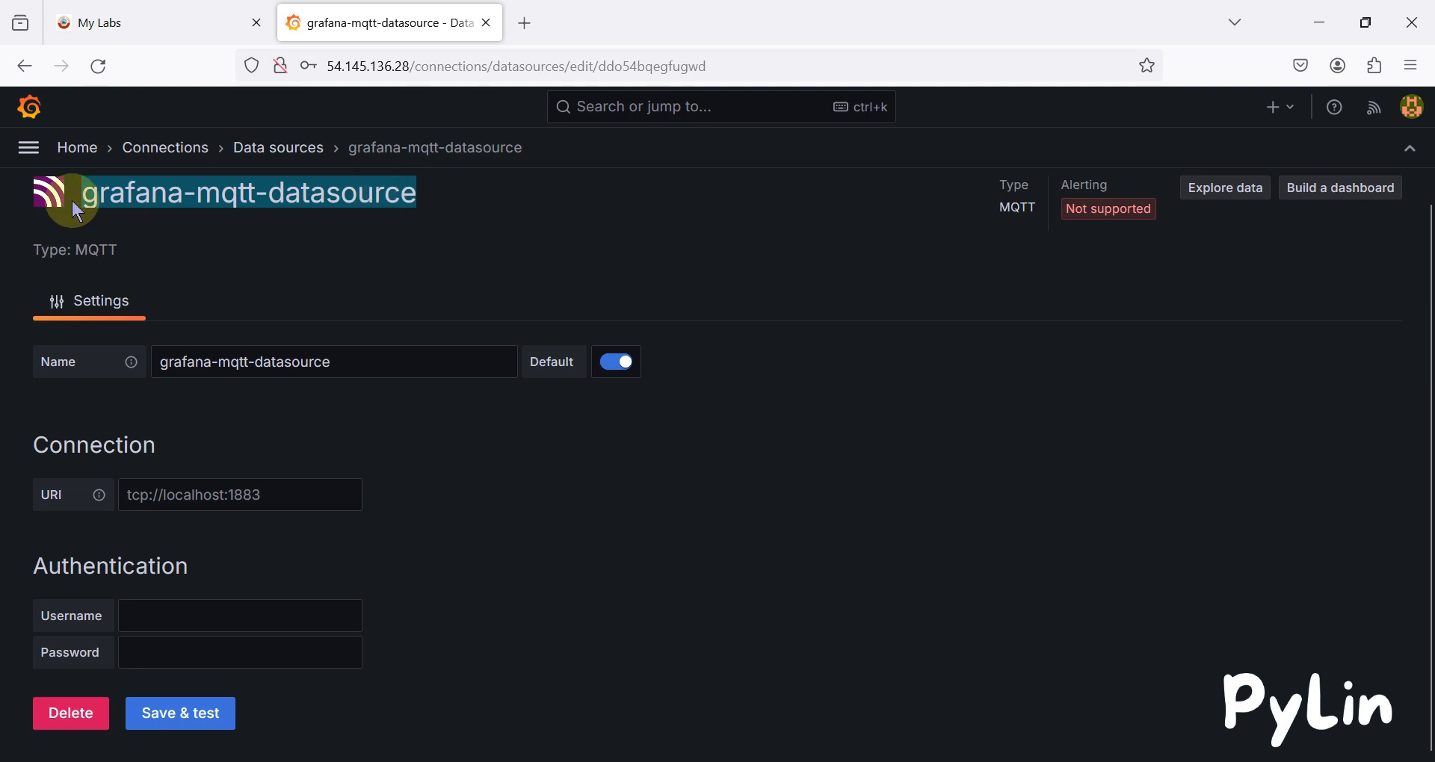
click(28, 147)
click(88, 201)
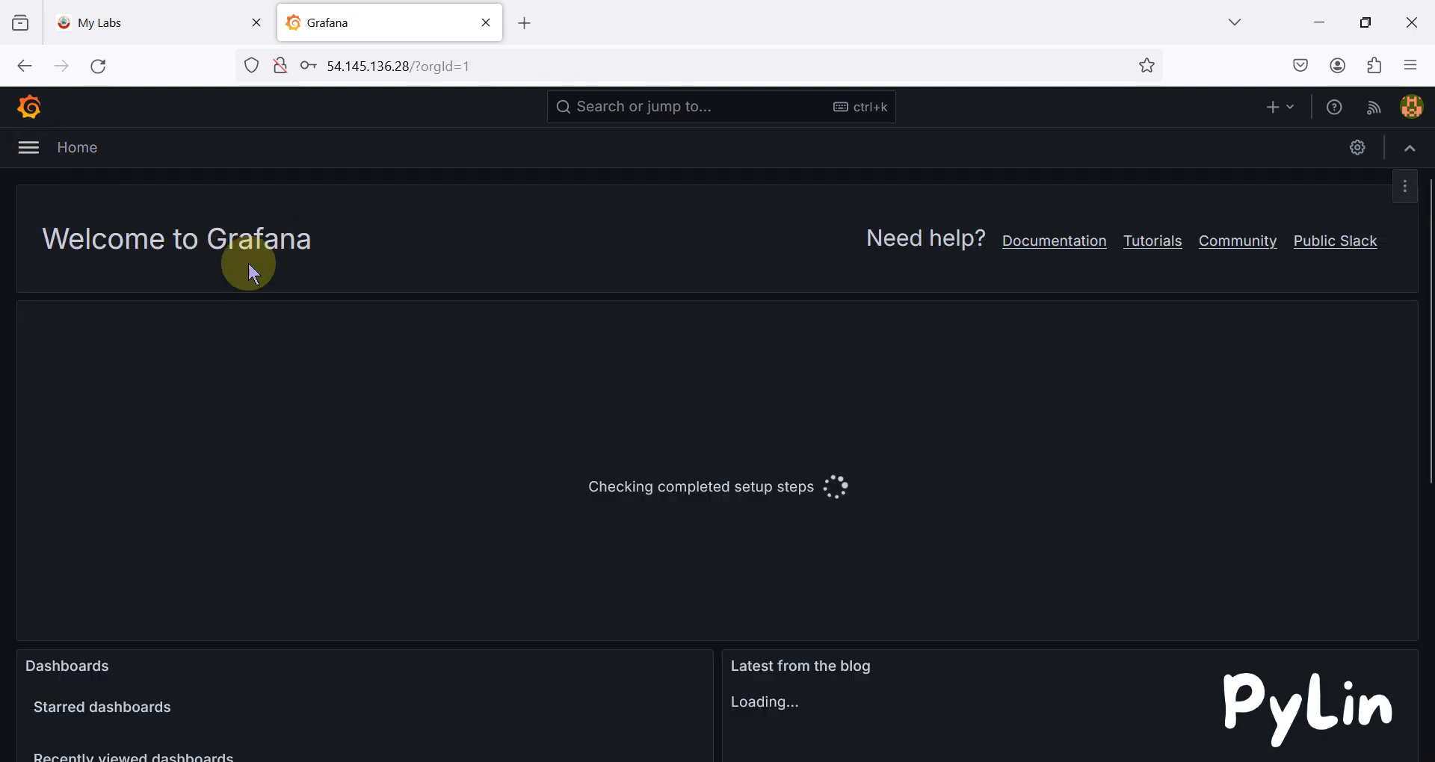
Review the lab credentials email in Temp Mail, minimize it, and return to the top of the subscription details.
click(145, 16)
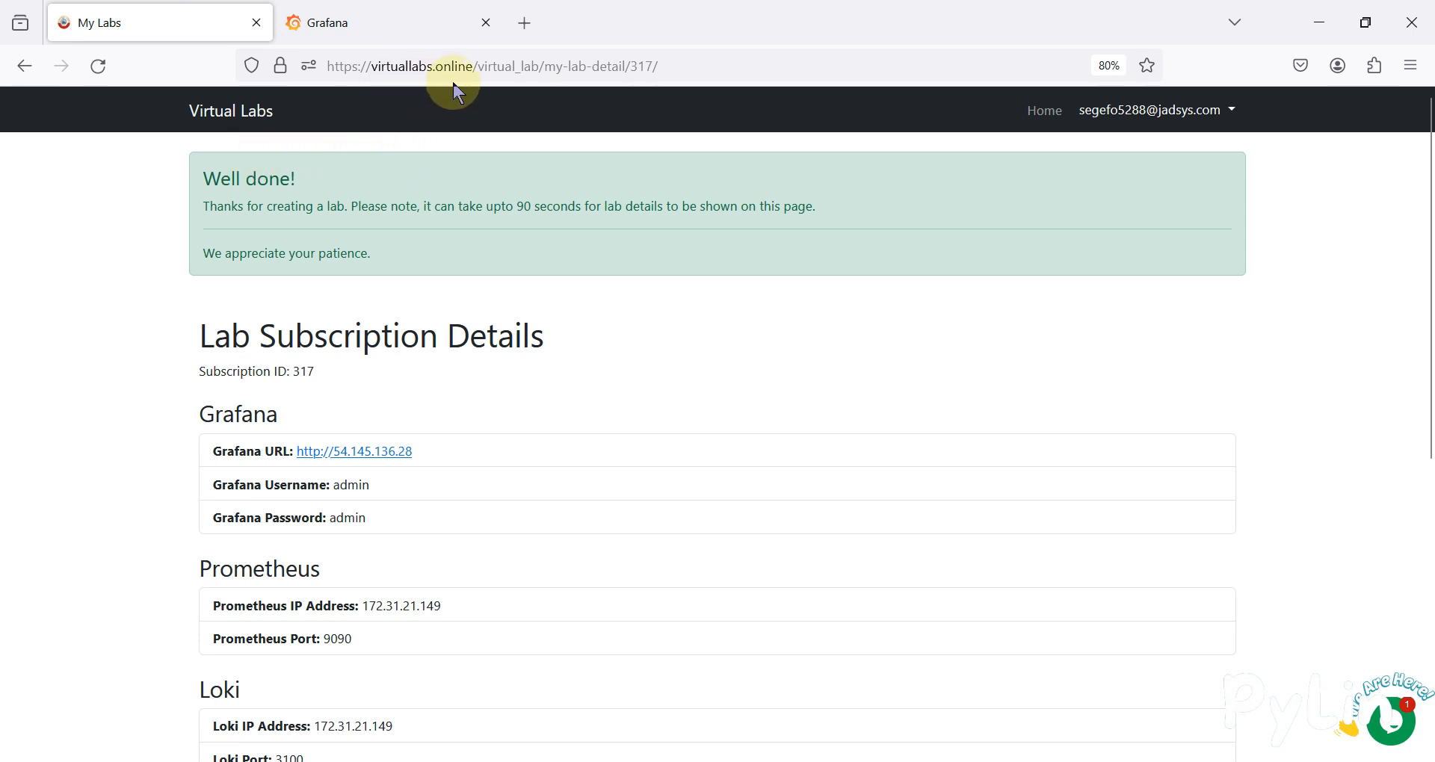
scroll(532, 351, down, 5)
scroll(536, 374, up, 1)
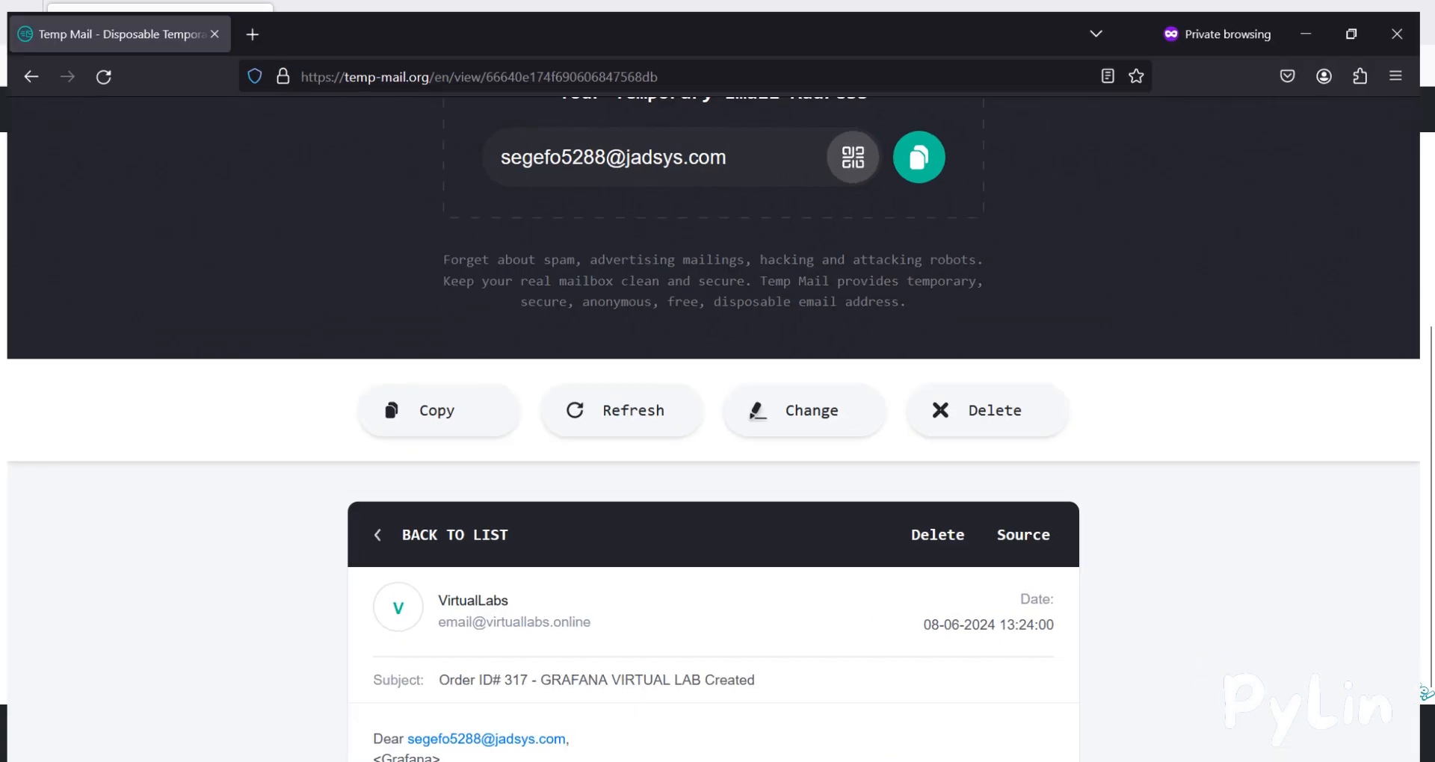
scroll(703, 513, down, 6)
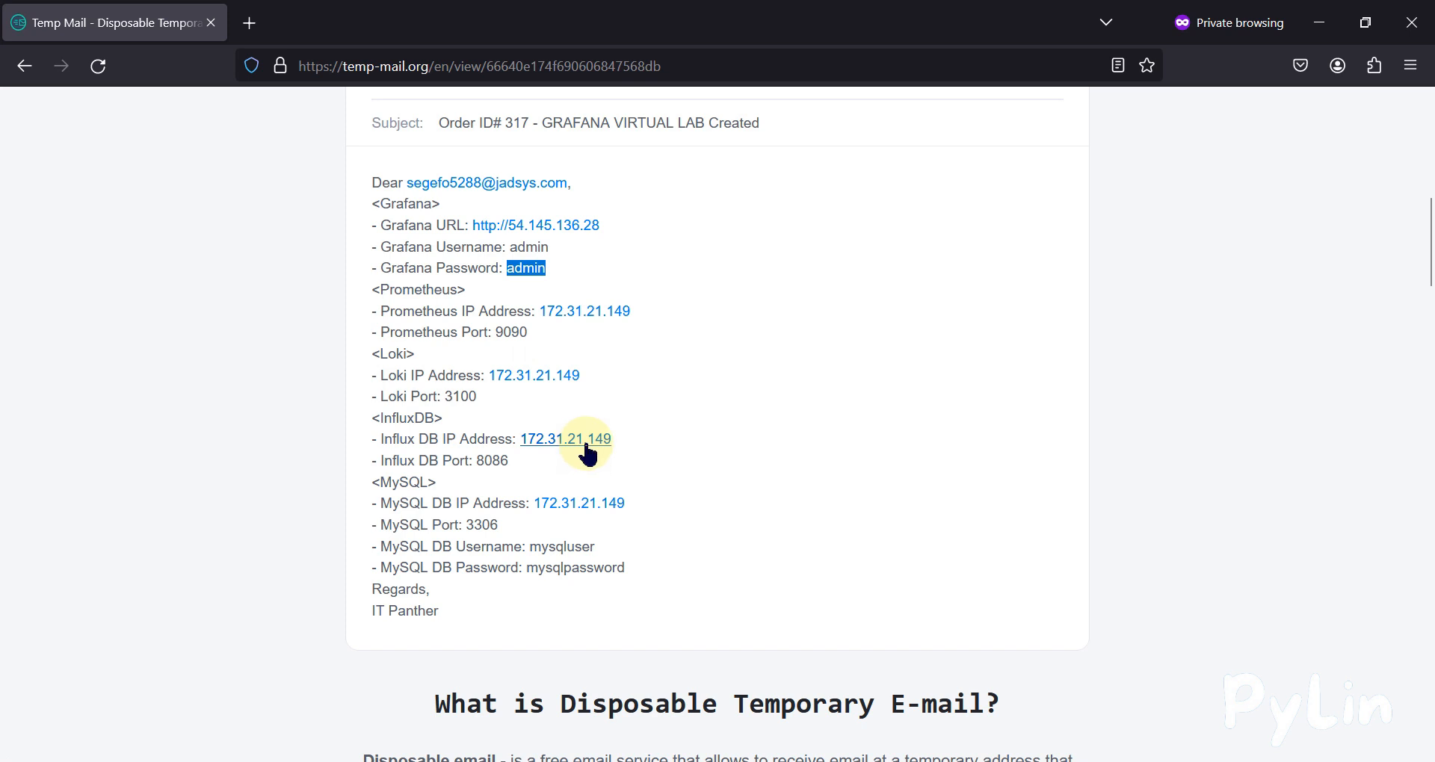
click(1308, 12)
scroll(703, 348, up, 6)
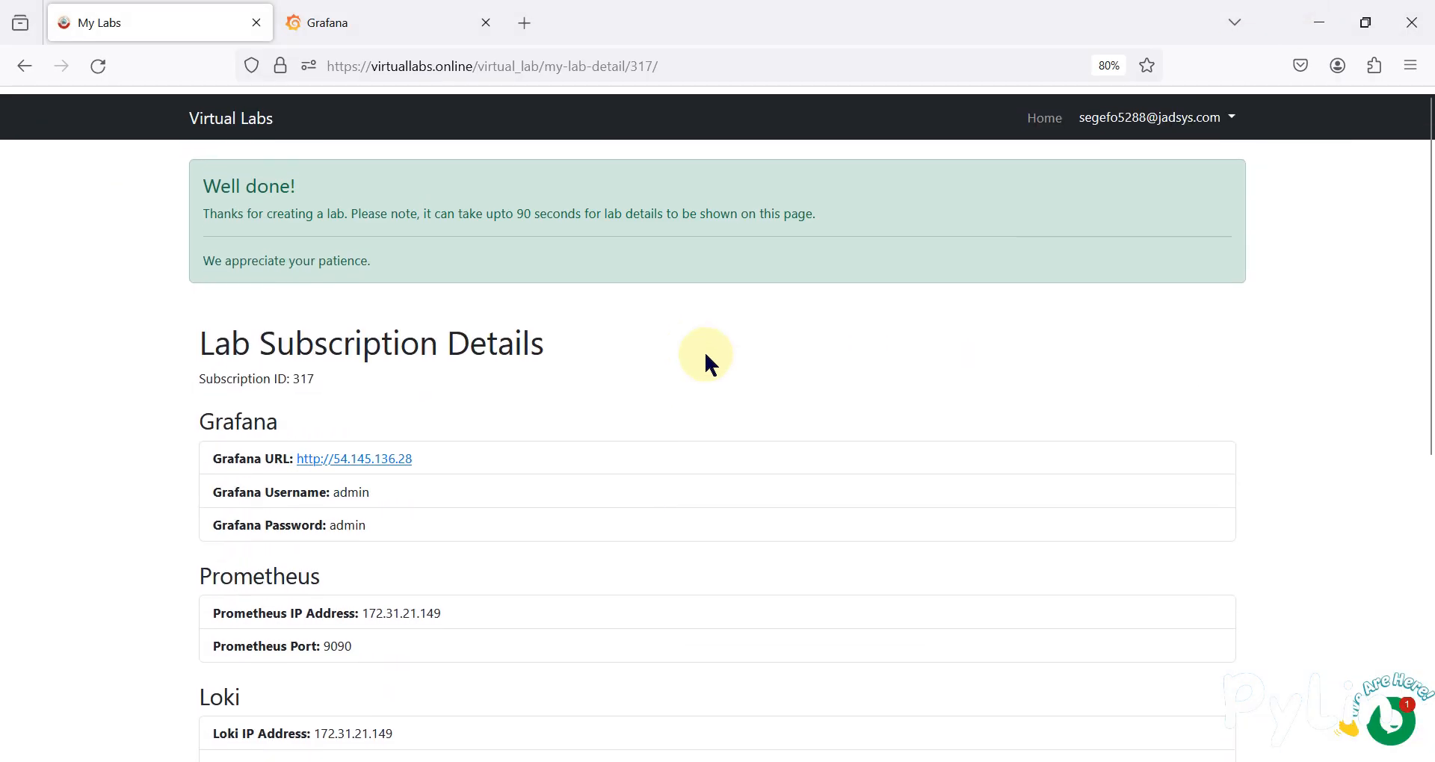
Terminate the Grafana Virtual Lab from the My Labs actions menu.
click(426, 11)
click(209, 21)
click(1210, 116)
click(1122, 152)
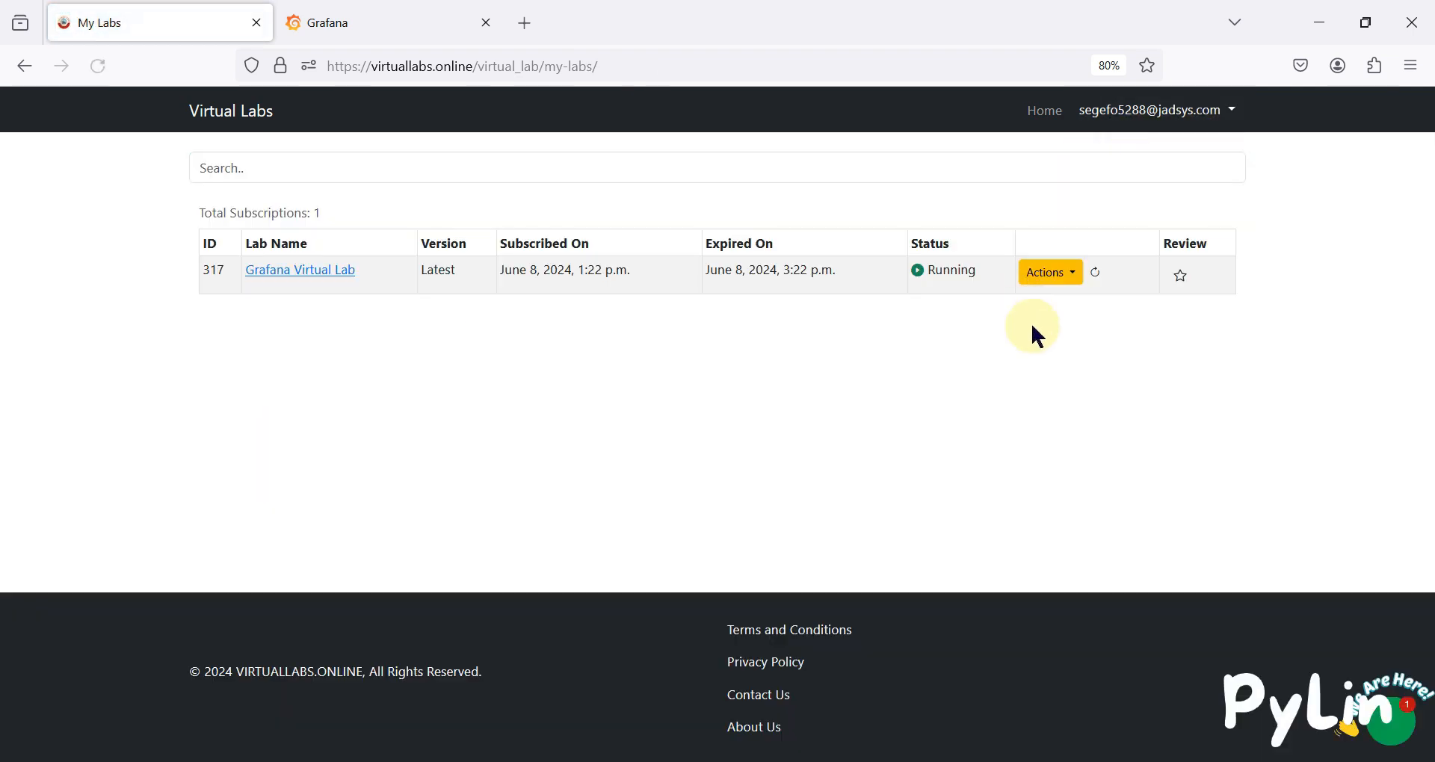
click(1078, 284)
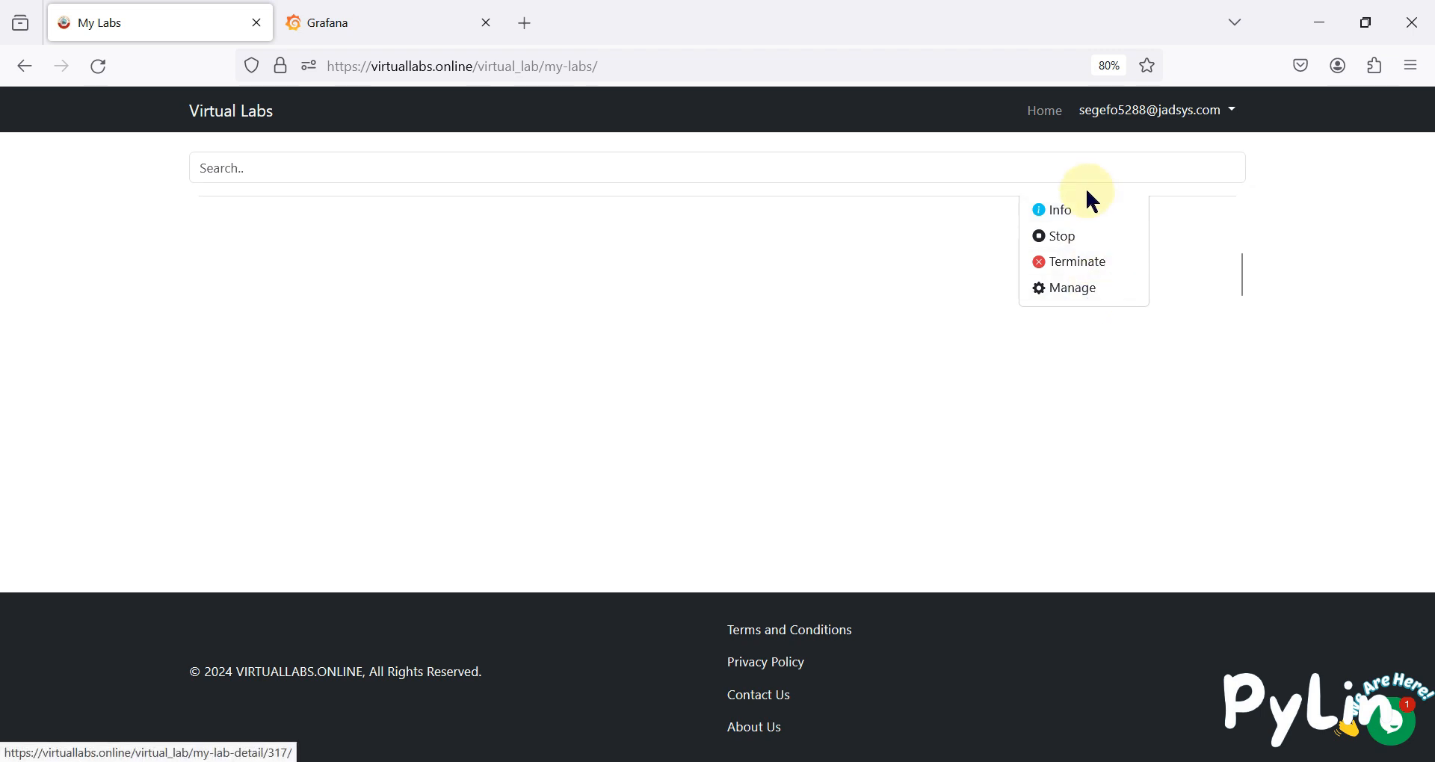
click(1090, 277)
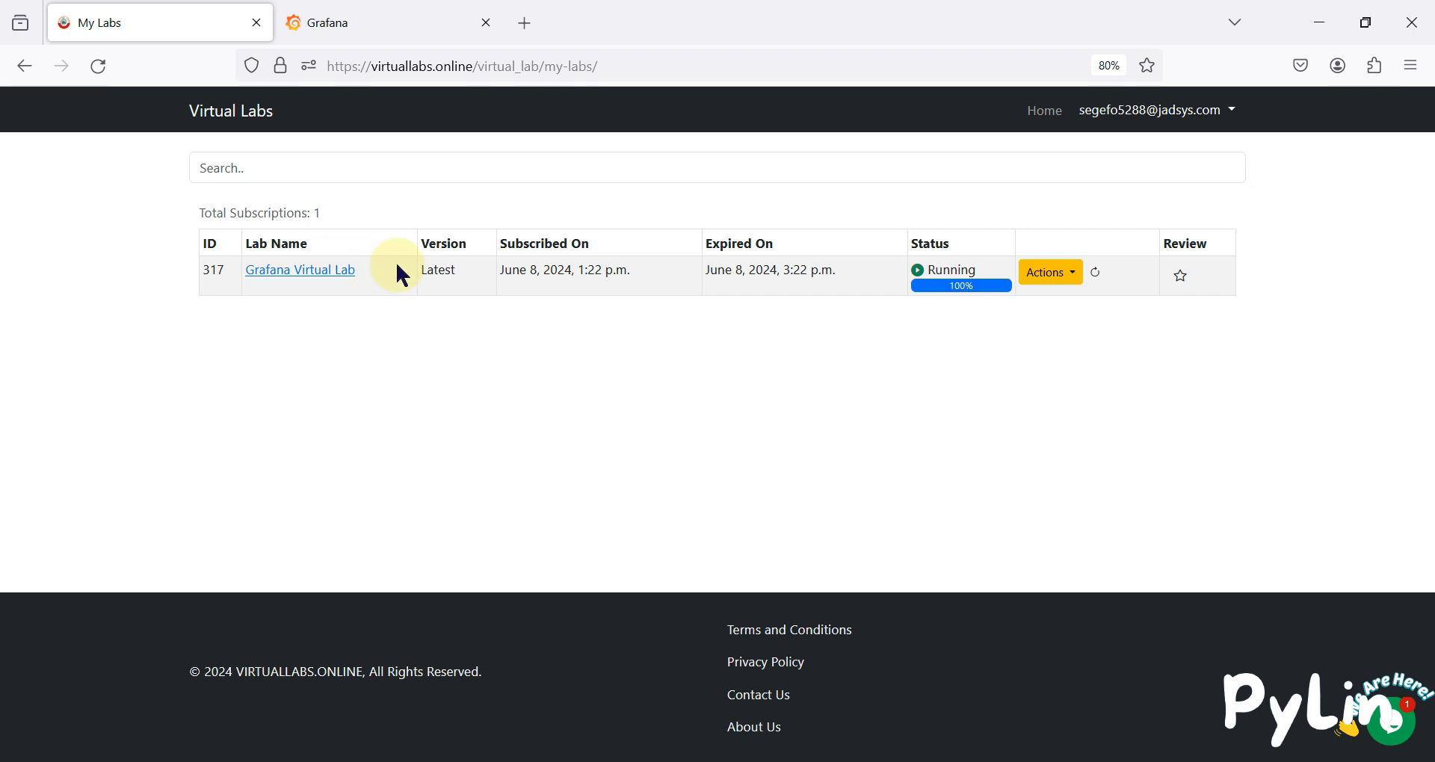
Reload Grafana to confirm it stops responding, check the Shutting-down status, and go to the Virtual Labs home page.
click(391, 30)
click(104, 71)
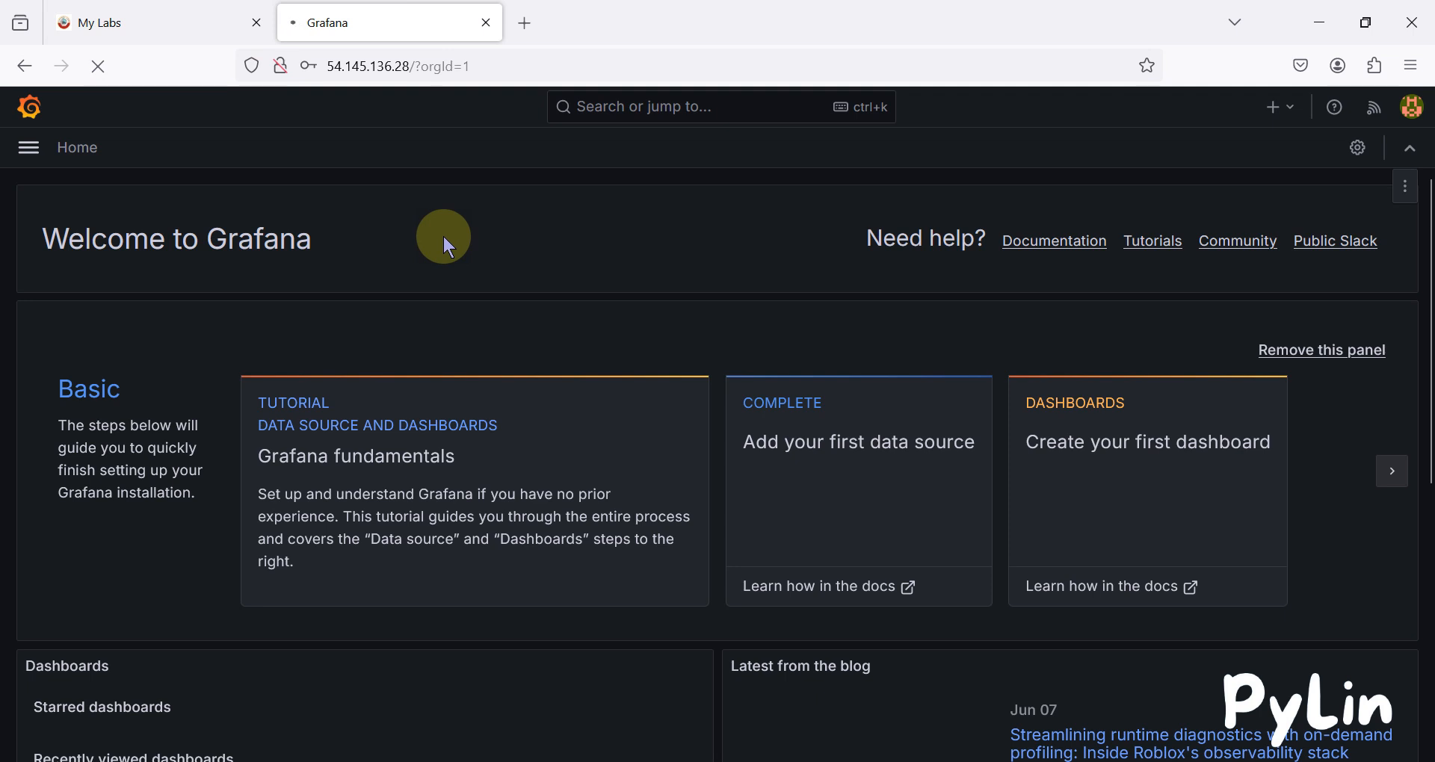
click(226, 12)
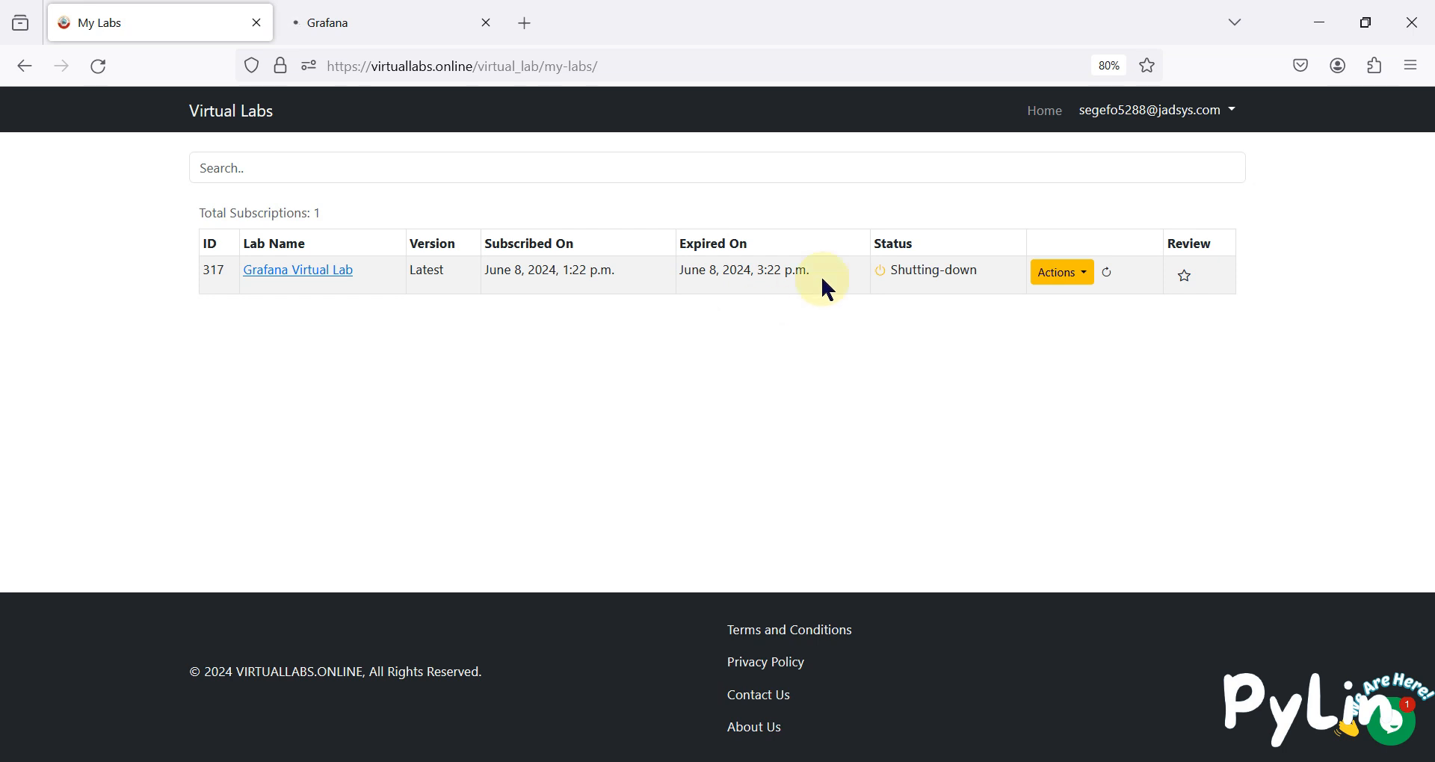
click(1044, 109)
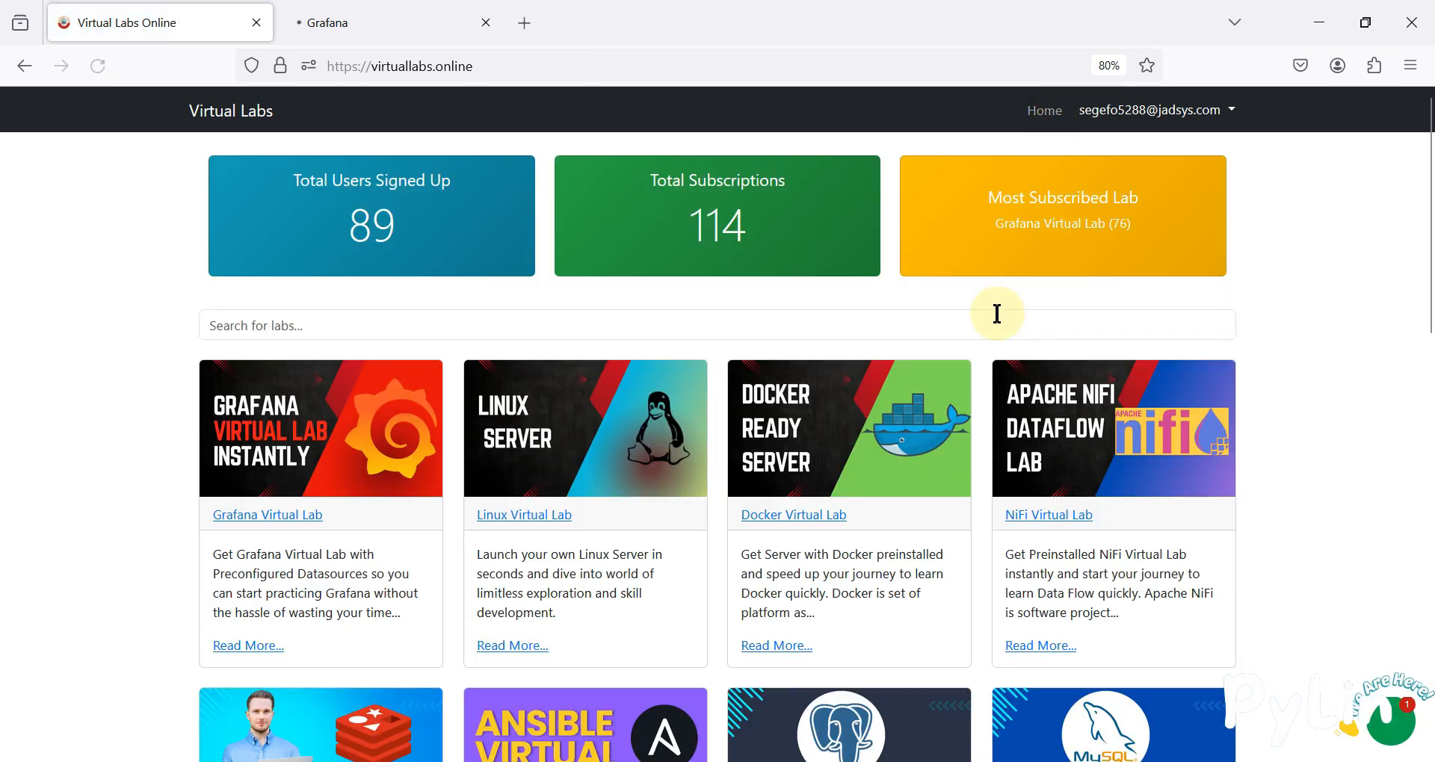
Scroll through the available lab cards, then put the browser away to show the desktop.
scroll(1006, 309, down, 2)
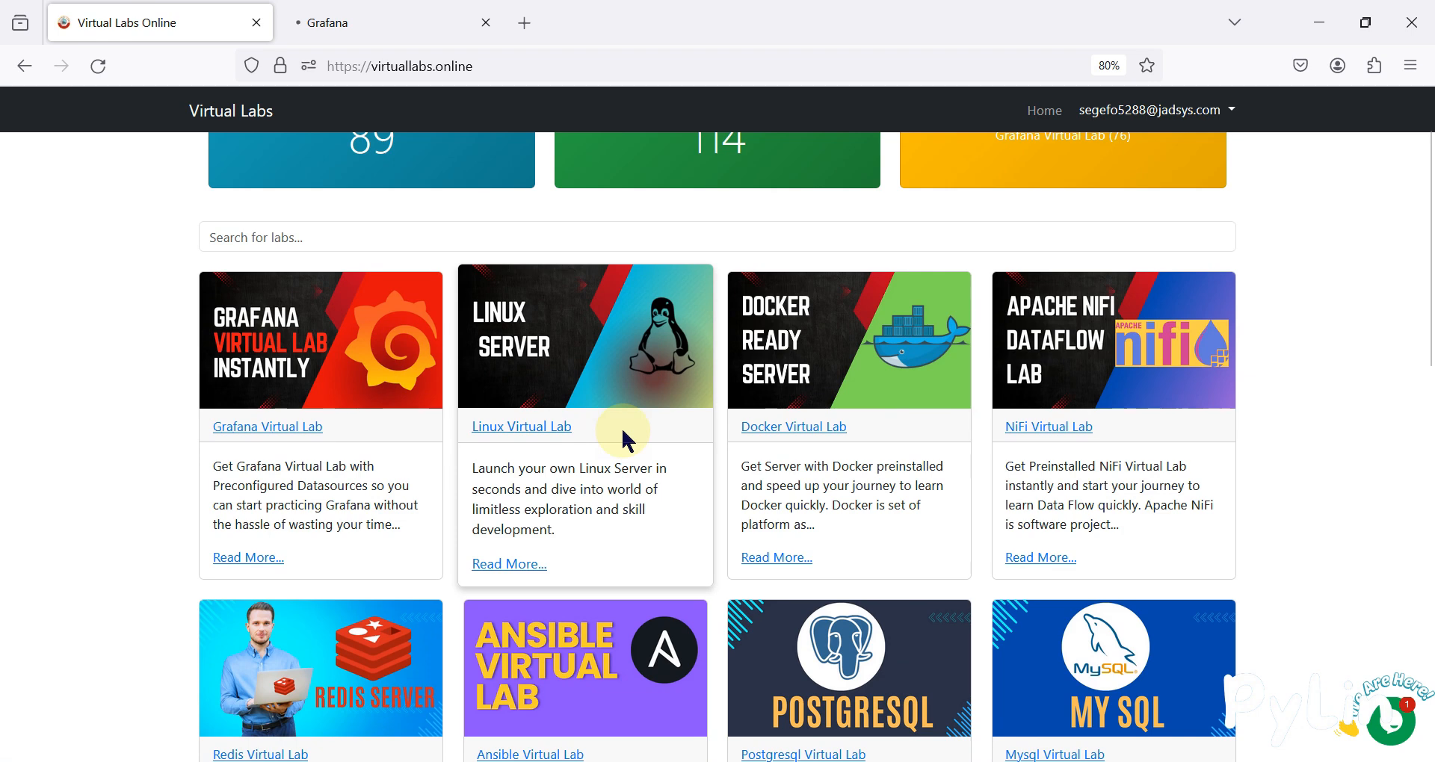
scroll(626, 441, up, 2)
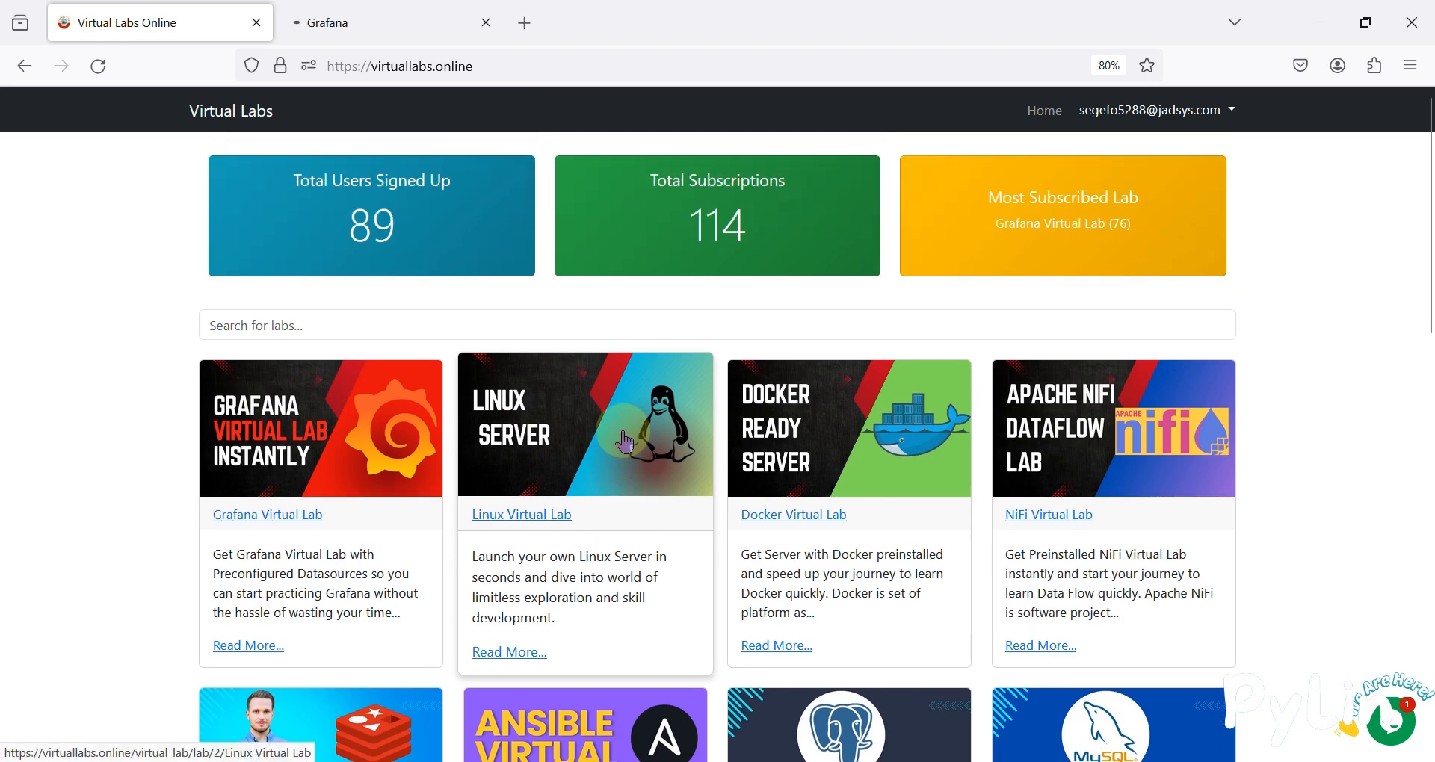
key(super+d)
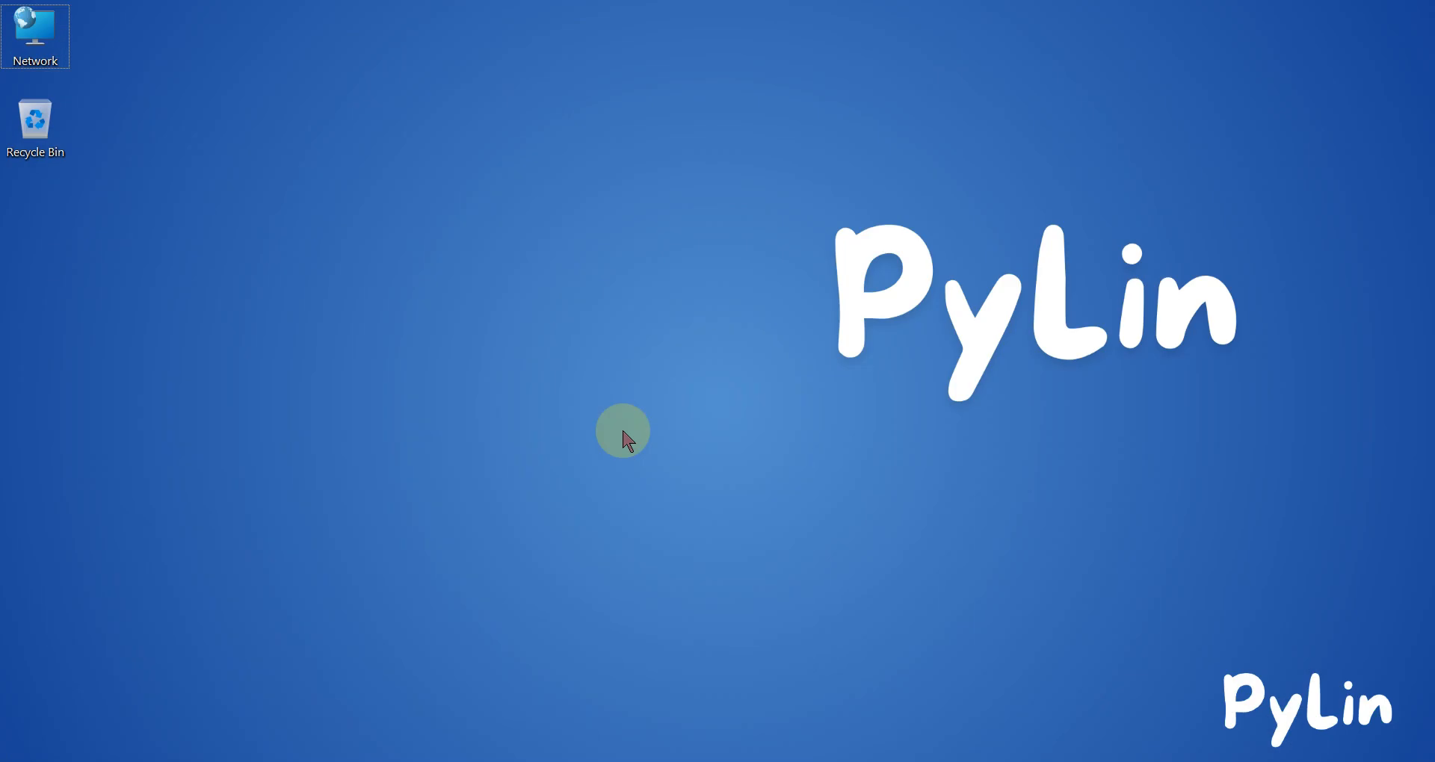